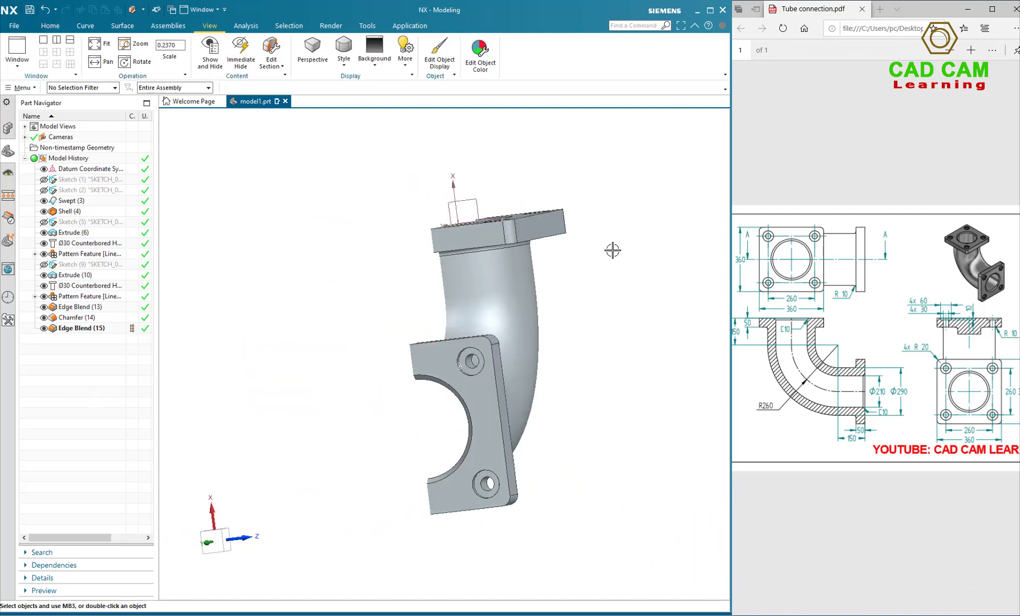
Orbit the finished tube connection to show its cut section, then square and refit the view.
middle_drag(612, 250, 597, 254)
key(F8)
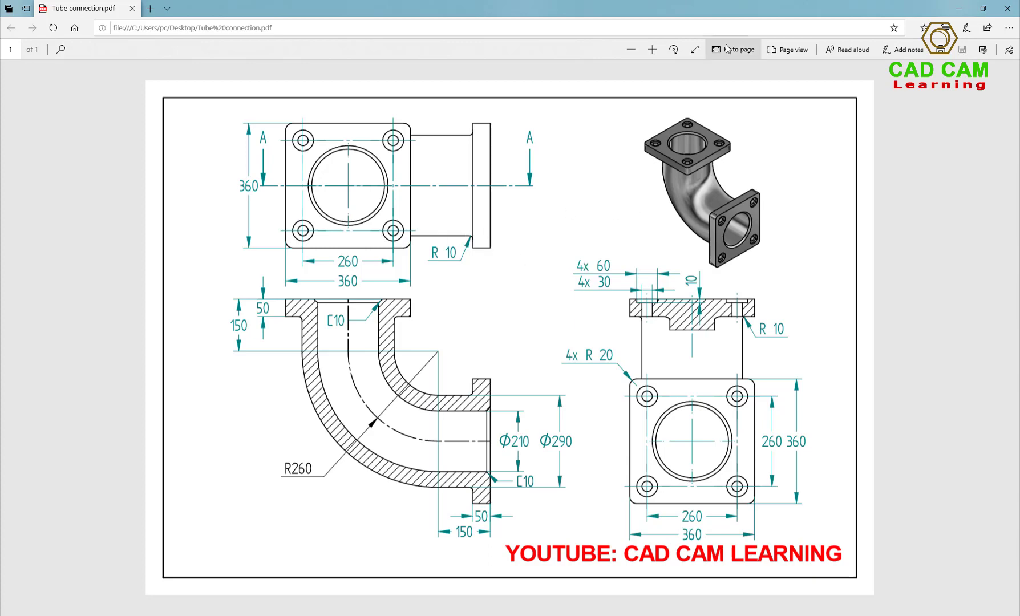
Restore the Edge drawing window, move it to the screen top and scroll the PDF.
click(982, 8)
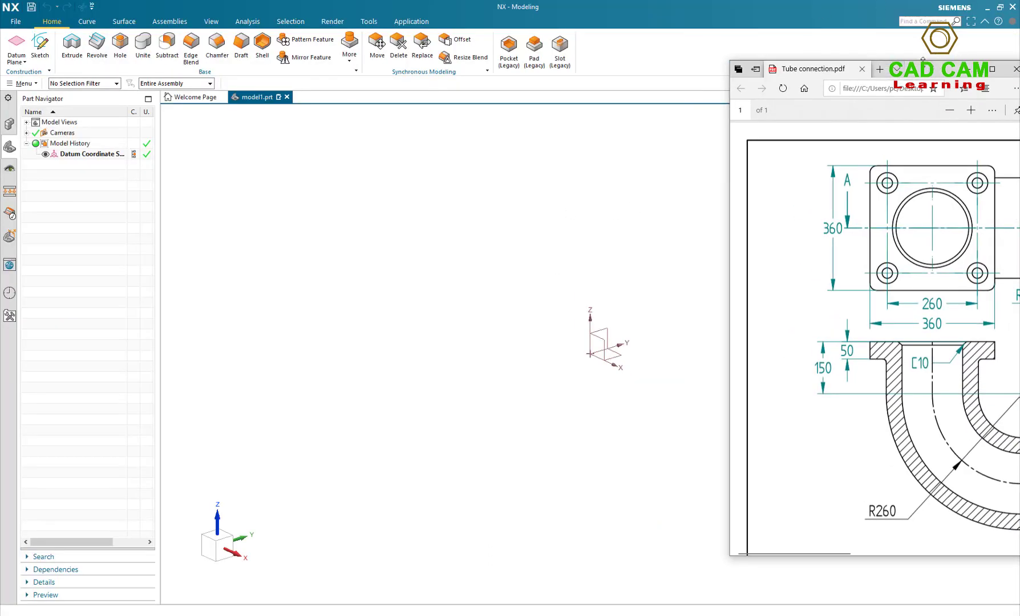
drag(918, 62, 918, 1)
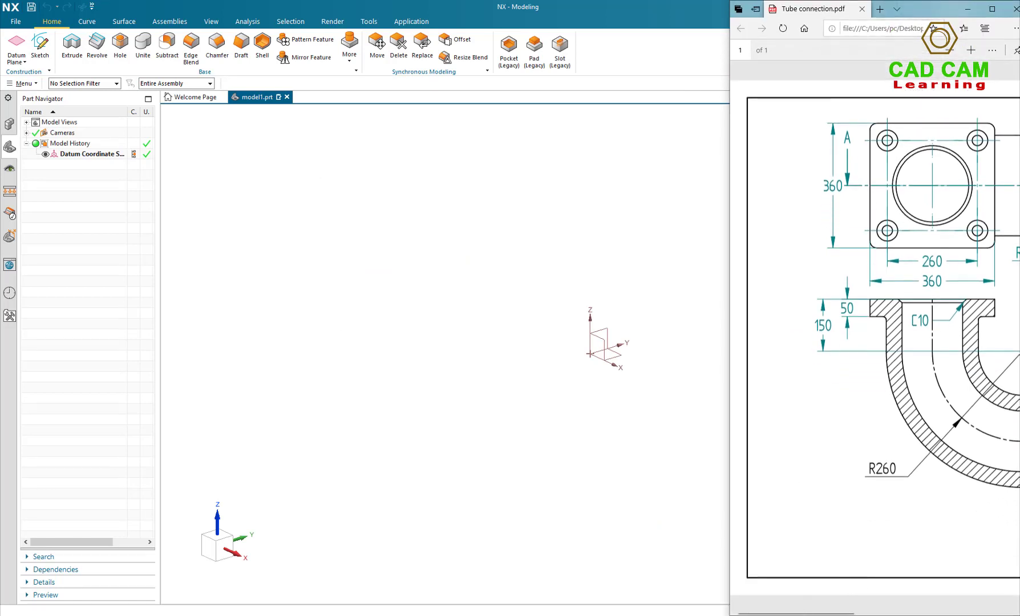
drag(801, 612, 842, 612)
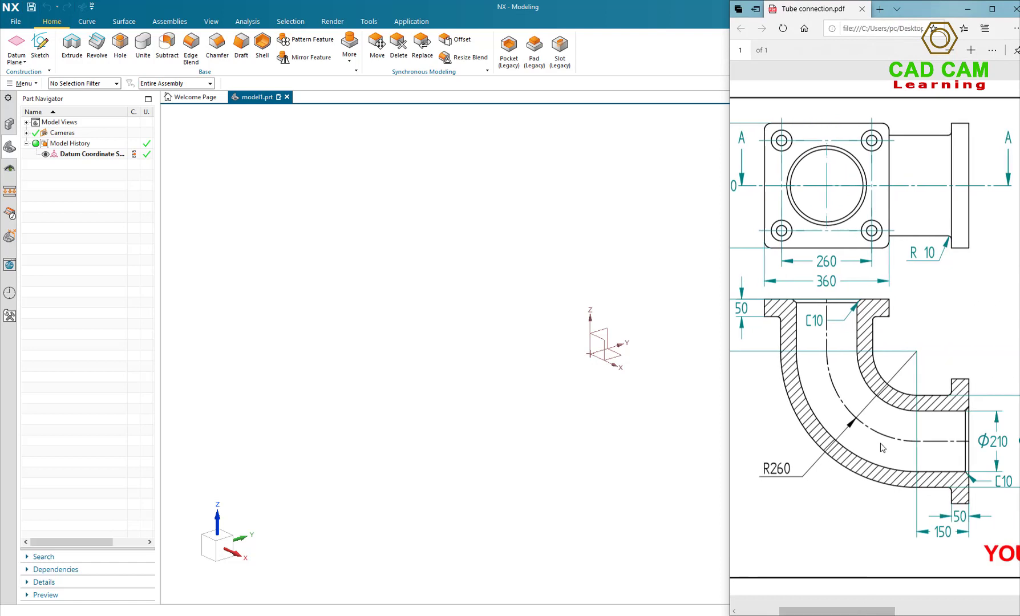
ctrl+scroll(876, 441, down, 2)
ctrl+scroll(876, 439, down, 1)
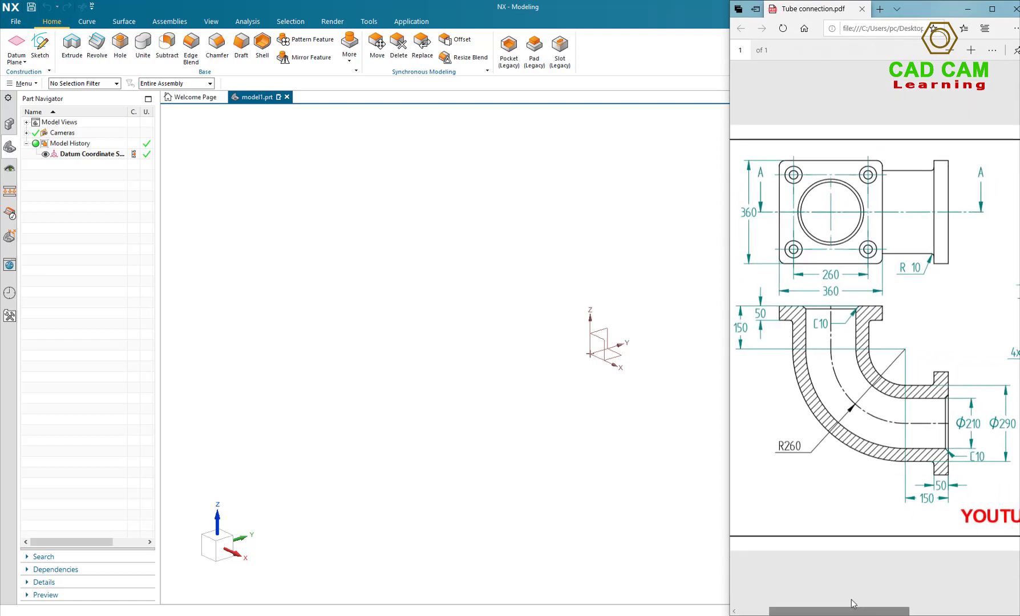
Stretch NX to full screen height and tile it beside the drawing window.
click(635, 448)
click(999, 7)
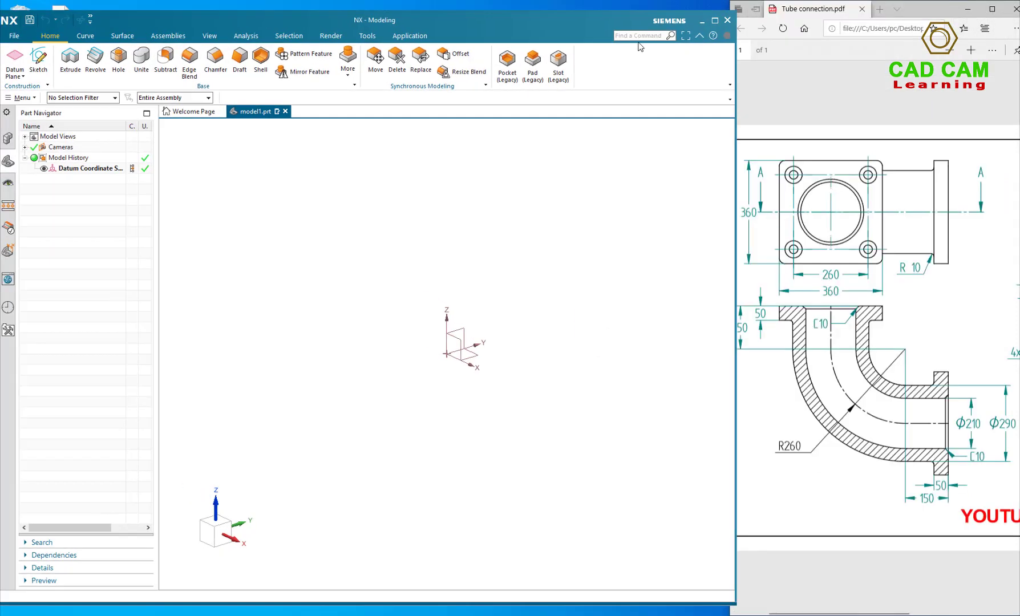
double_click(629, 14)
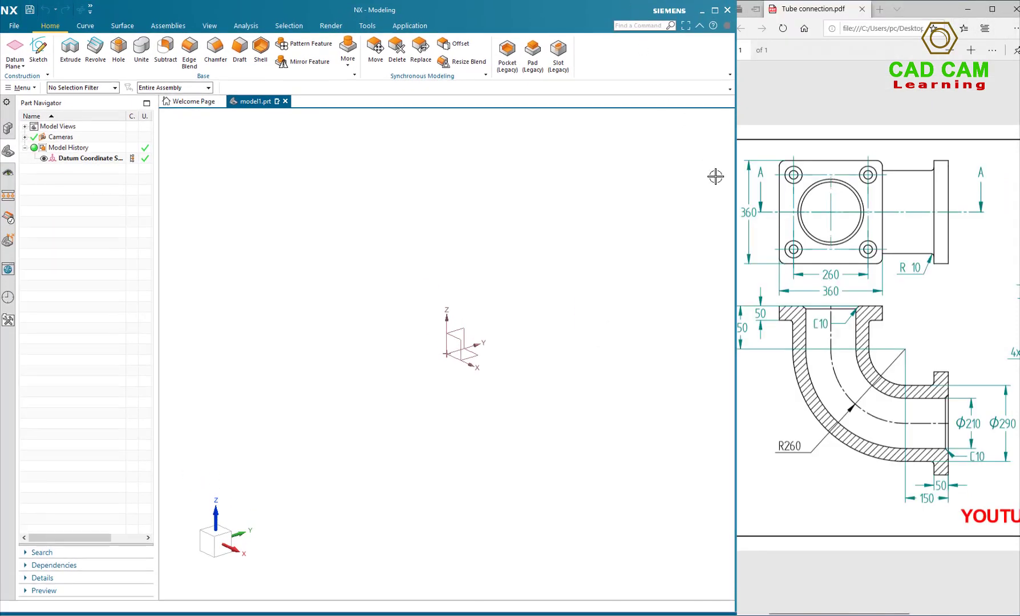
click(780, 376)
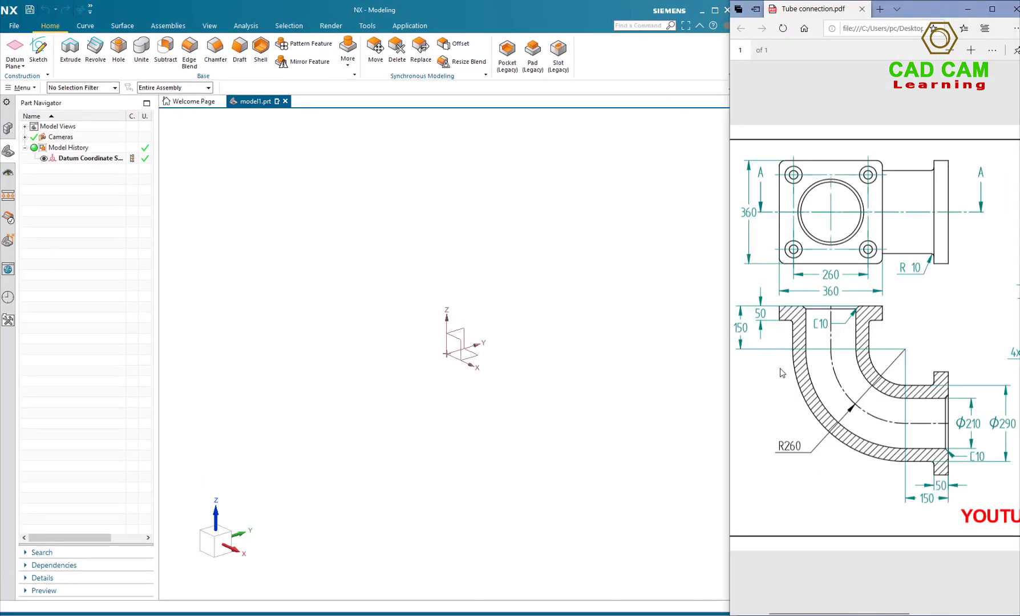
click(617, 298)
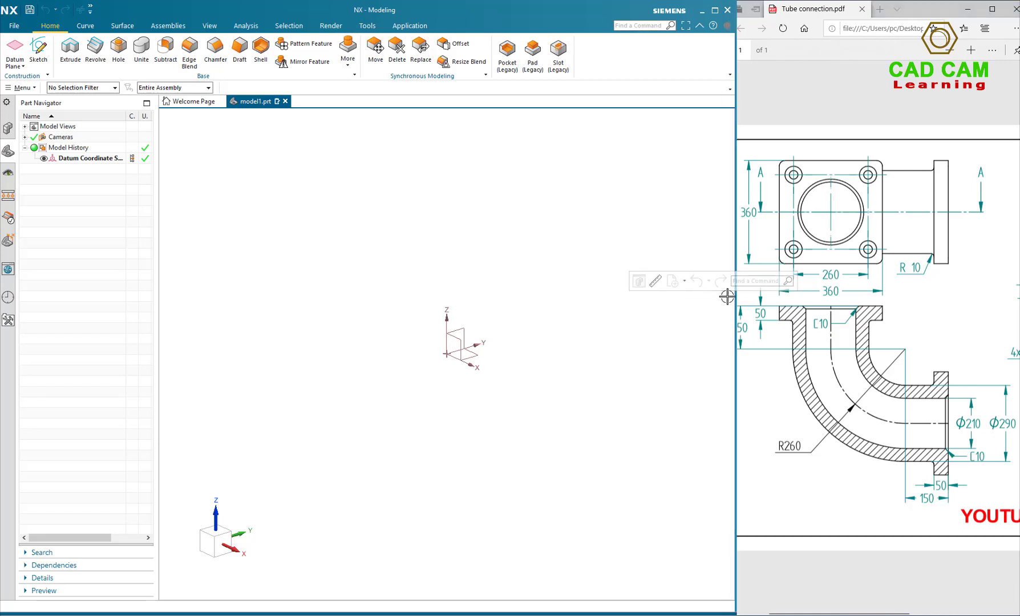
drag(735, 295, 731, 302)
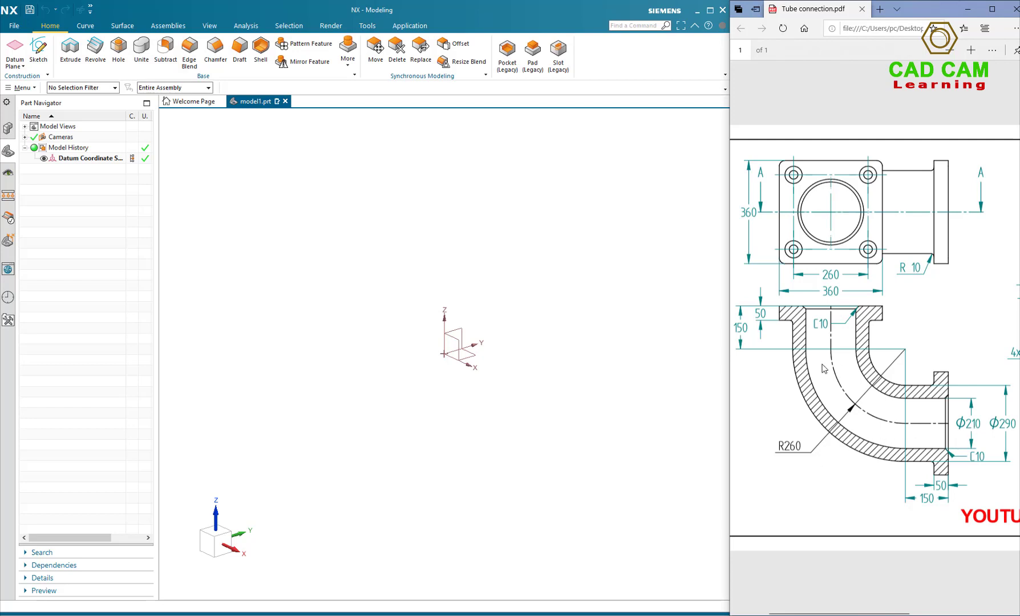
Start a new sketch on the Top datum plane.
click(38, 48)
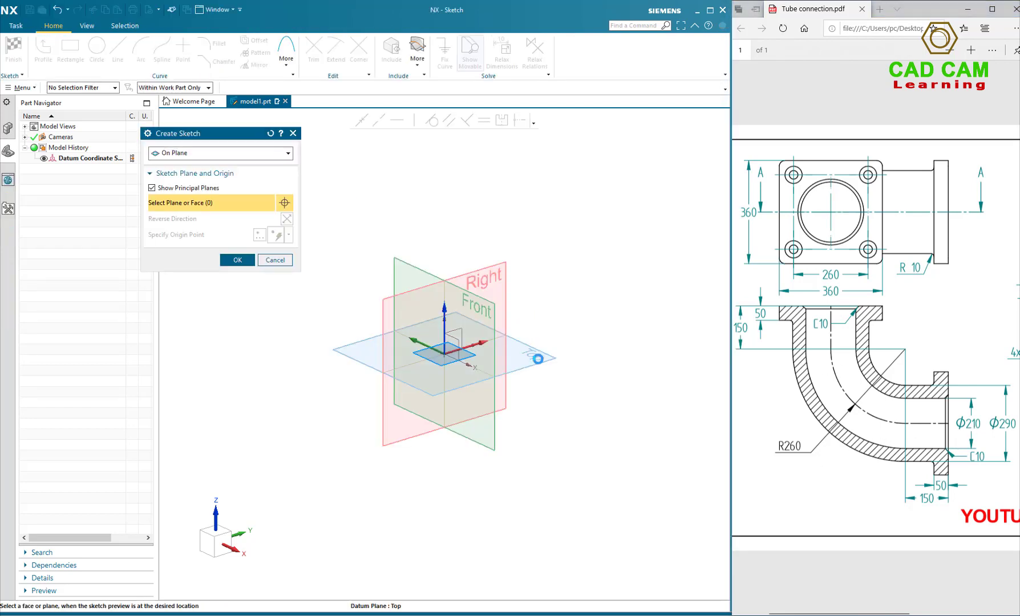
click(537, 358)
click(238, 259)
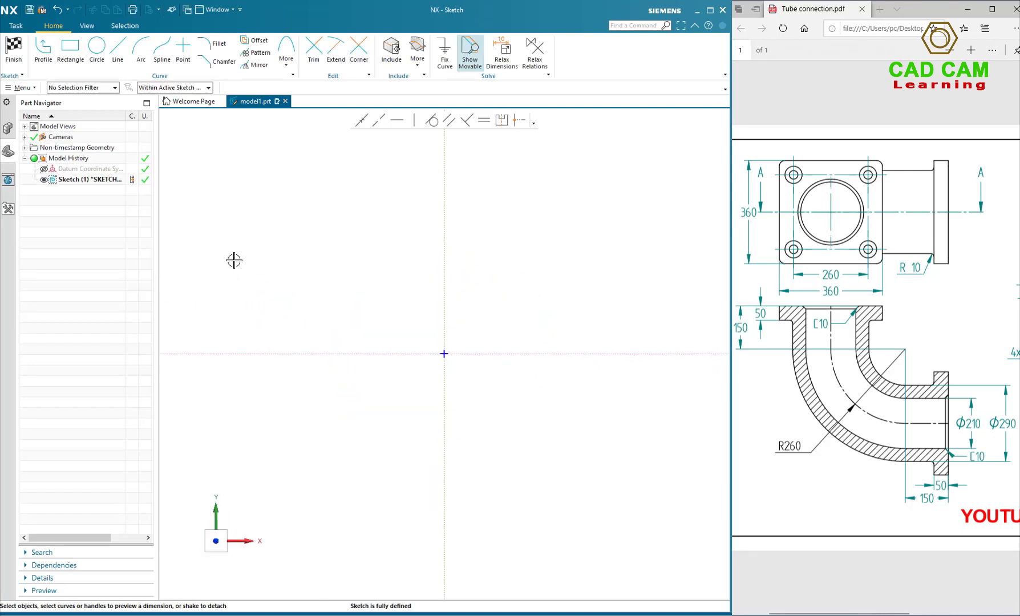
Draw a horizontal line from the origin, a tangent arc, and a vertical line upward.
click(41, 63)
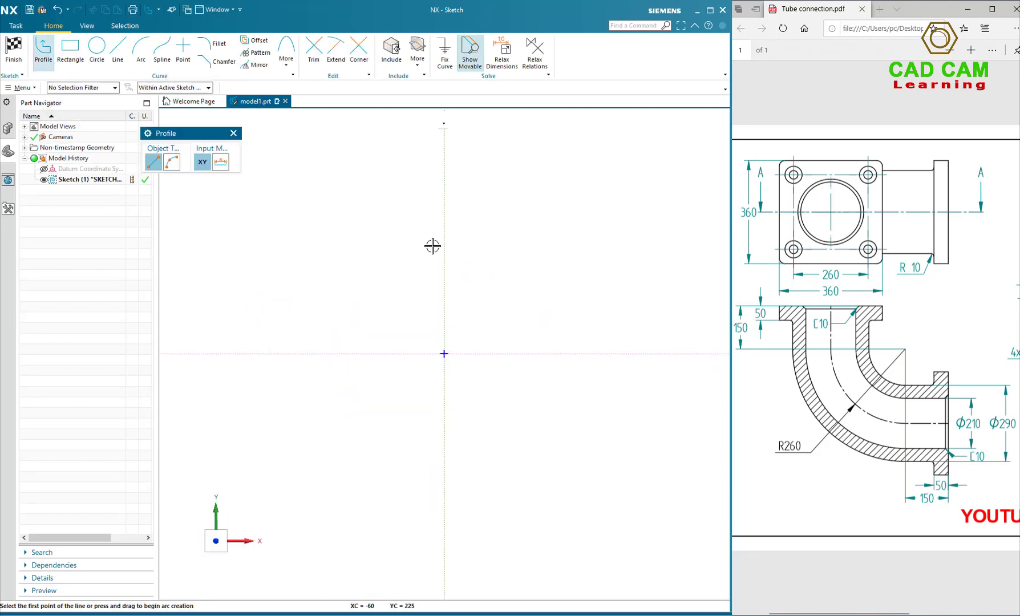
click(444, 353)
click(337, 354)
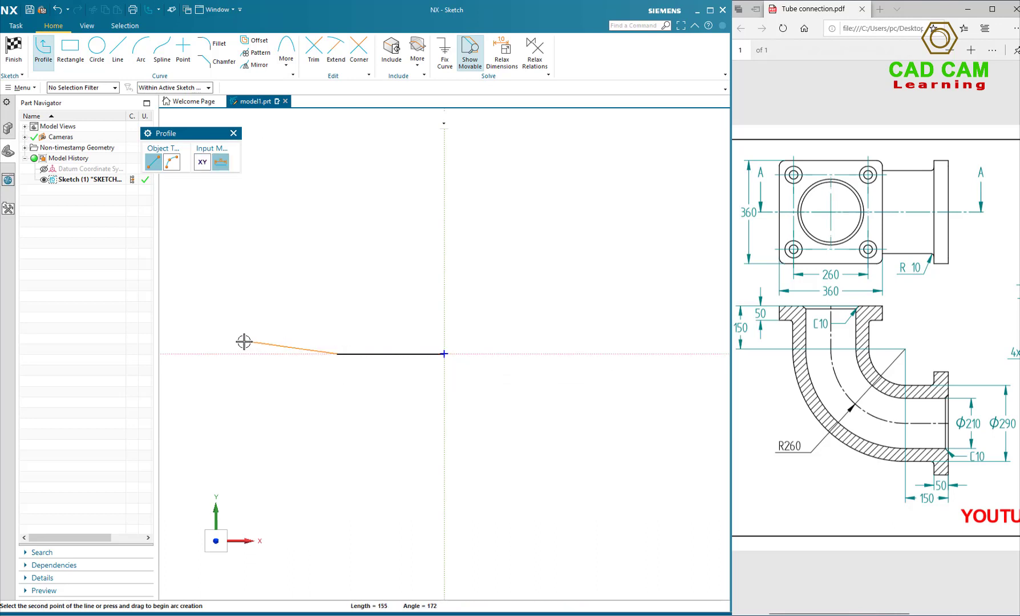
shift+middle_drag(336, 330, 393, 358)
click(172, 162)
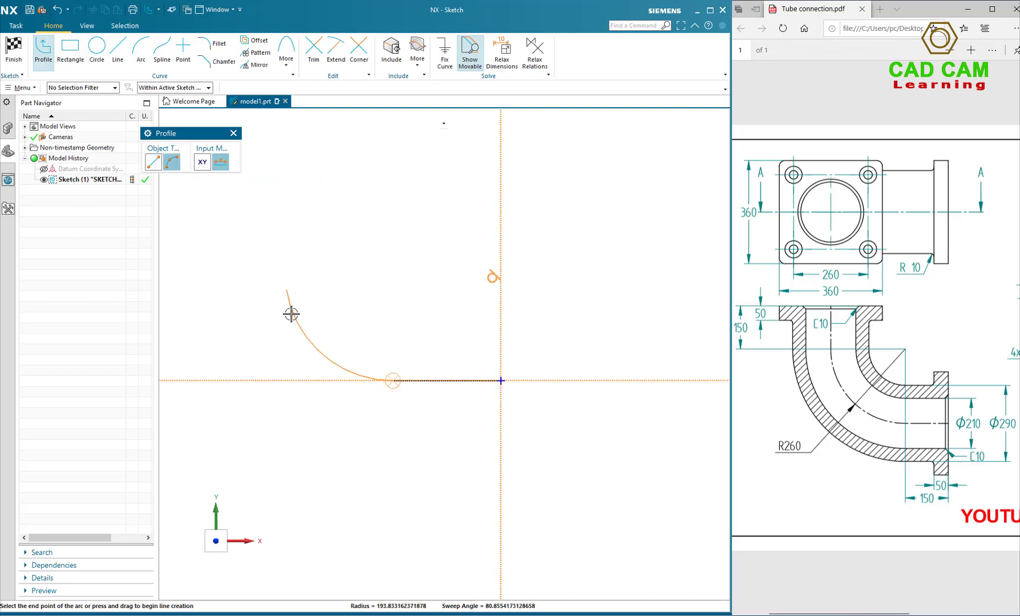
click(302, 288)
click(303, 230)
key(Escape)
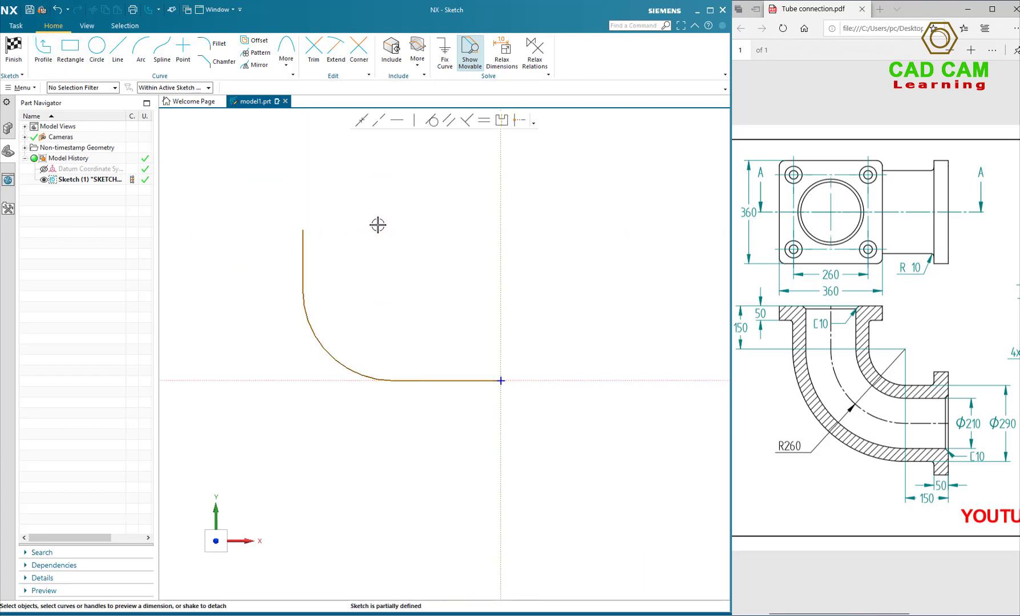
Dimension the arc to R260, scaling the whole sketch to match.
click(941, 369)
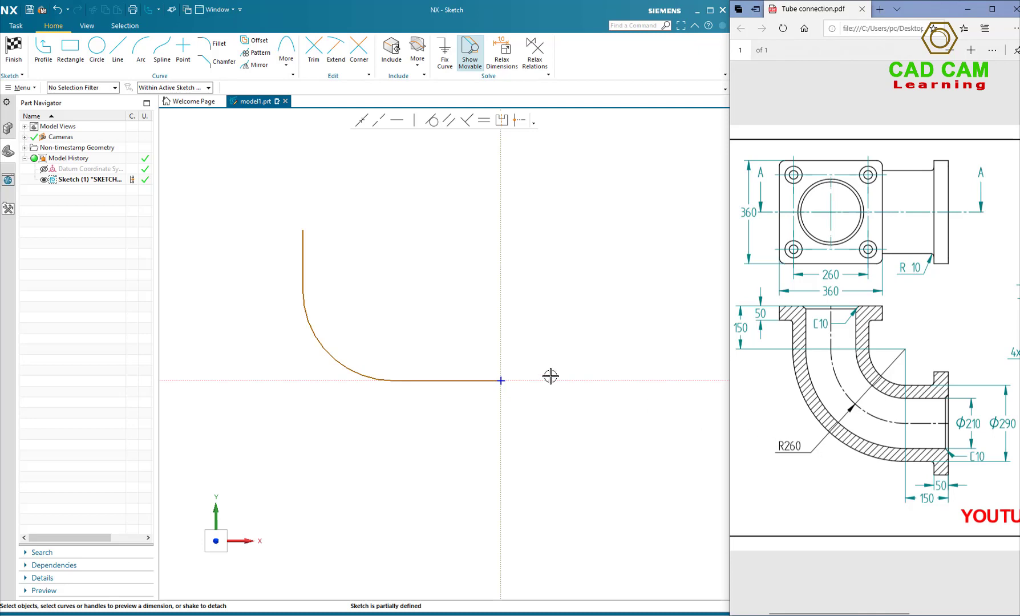
click(391, 232)
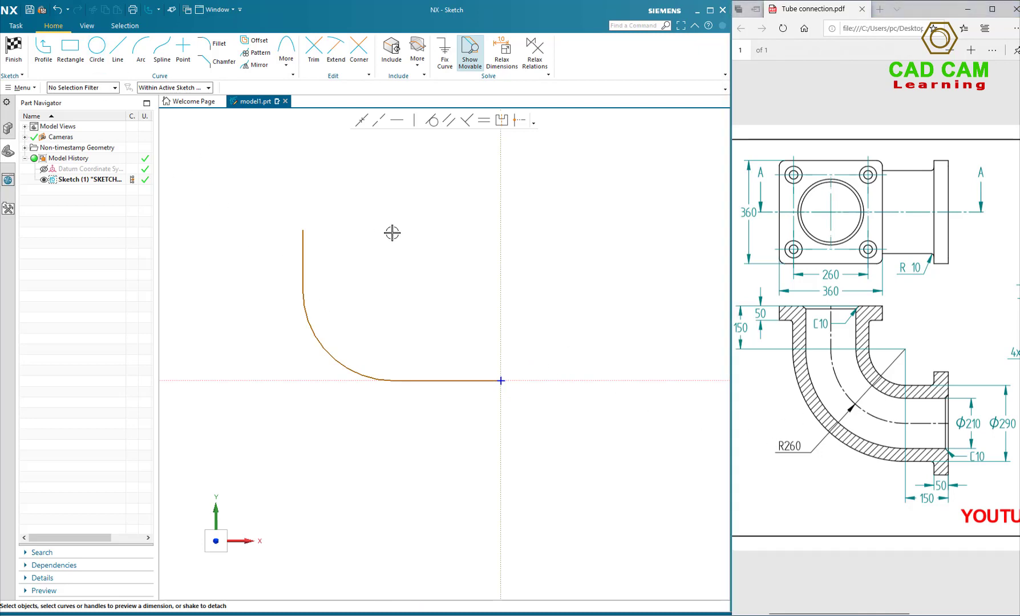
click(330, 345)
click(365, 330)
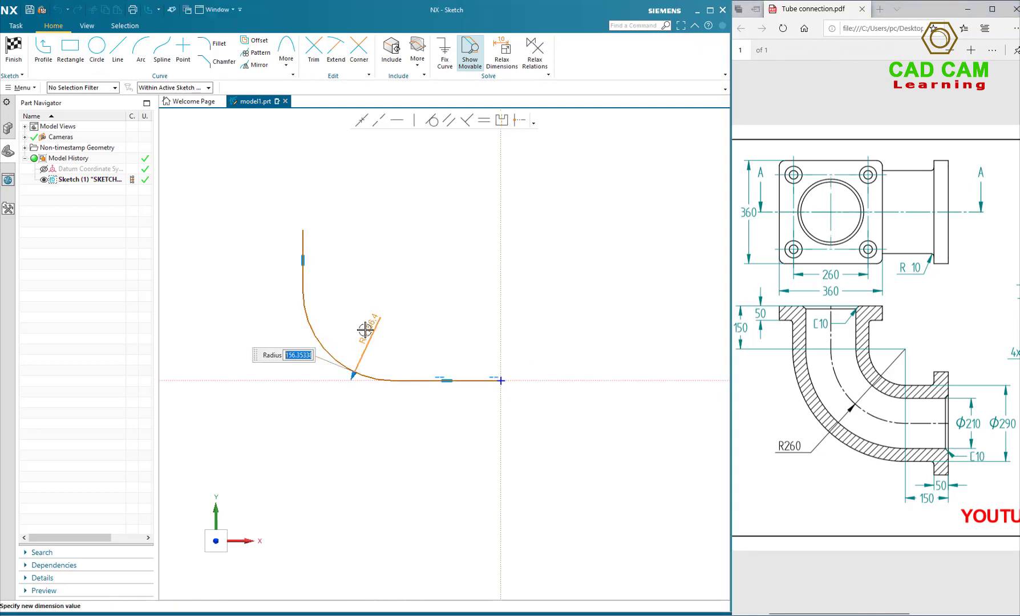
text(260)
key(Return)
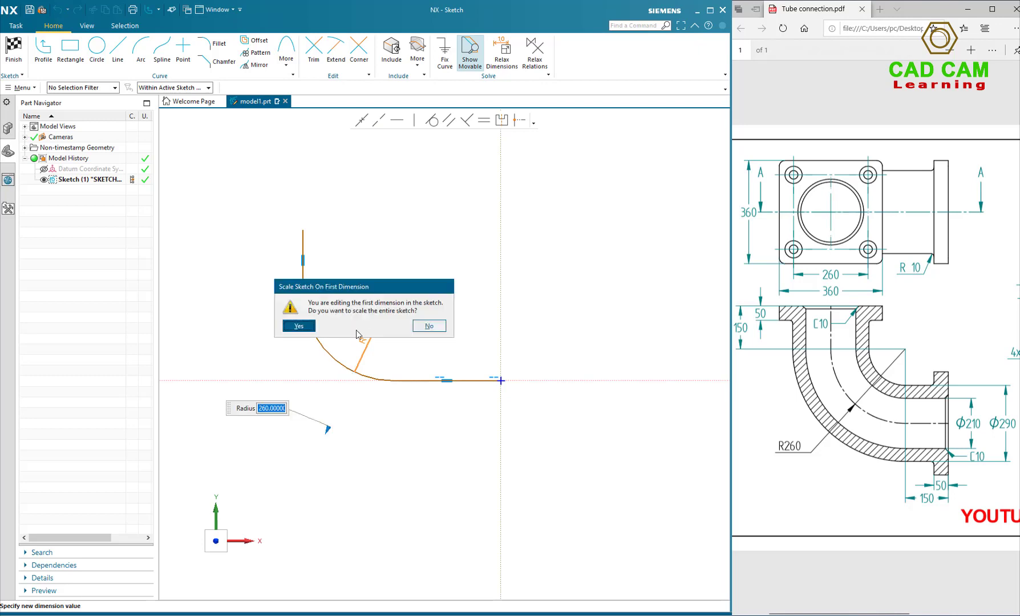
click(300, 326)
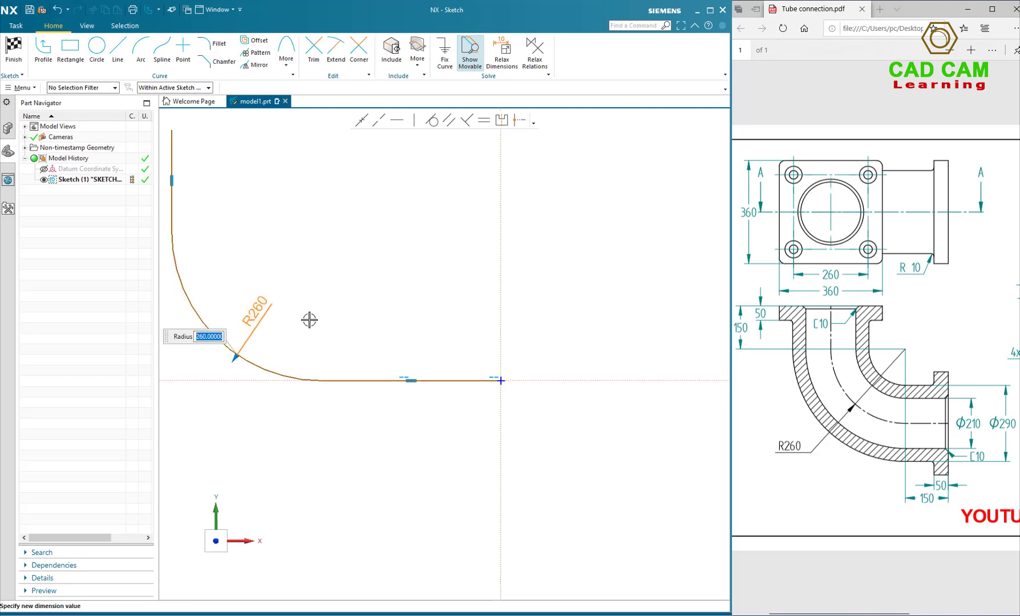
middle_click(542, 325)
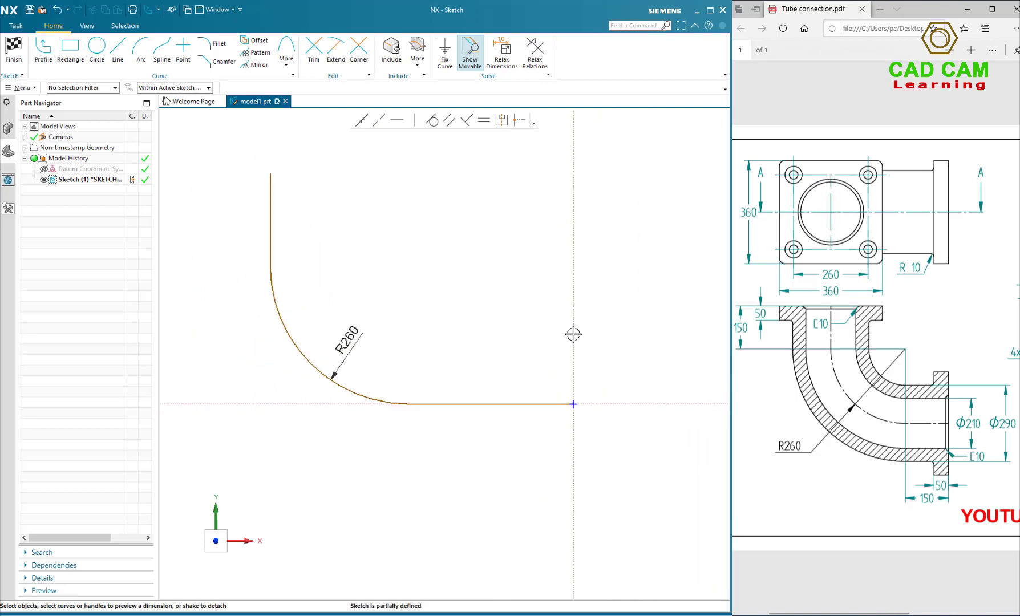
Set the horizontal distance from the line's start to the arc centre to 150.
drag(920, 499, 935, 496)
click(951, 360)
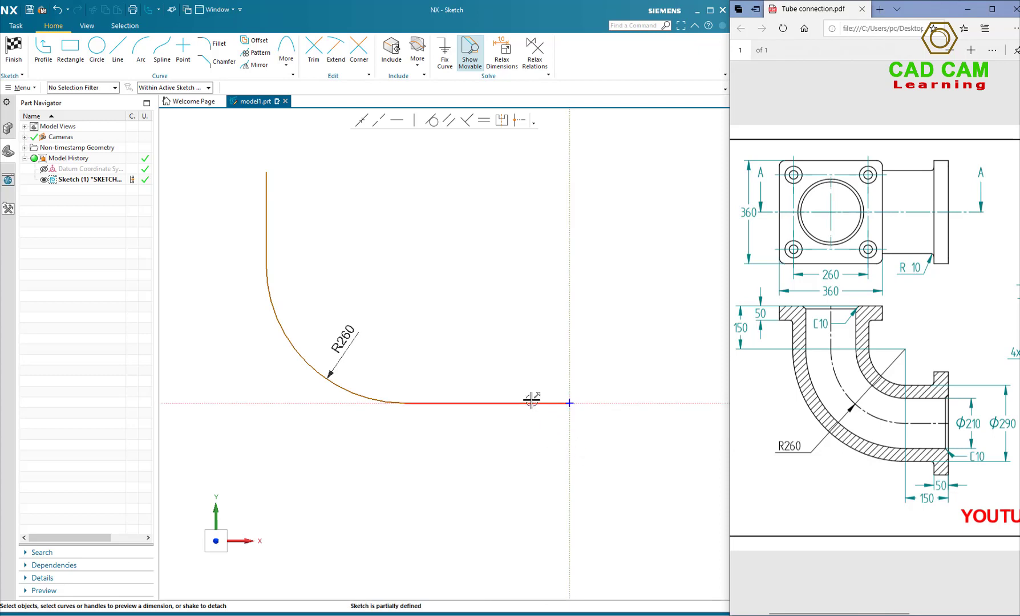
click(570, 403)
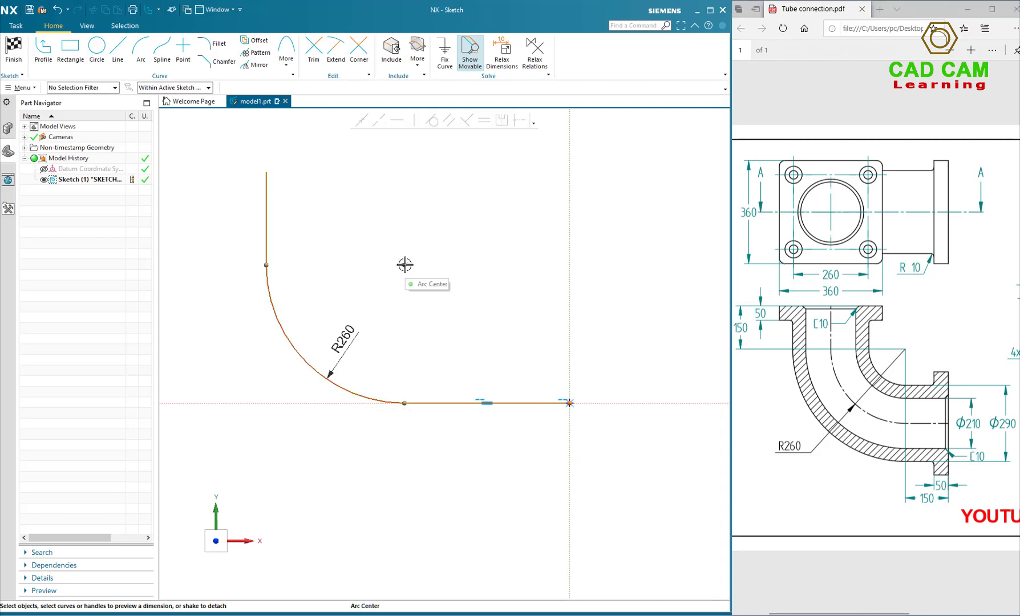
click(406, 264)
click(490, 436)
double_click(490, 436)
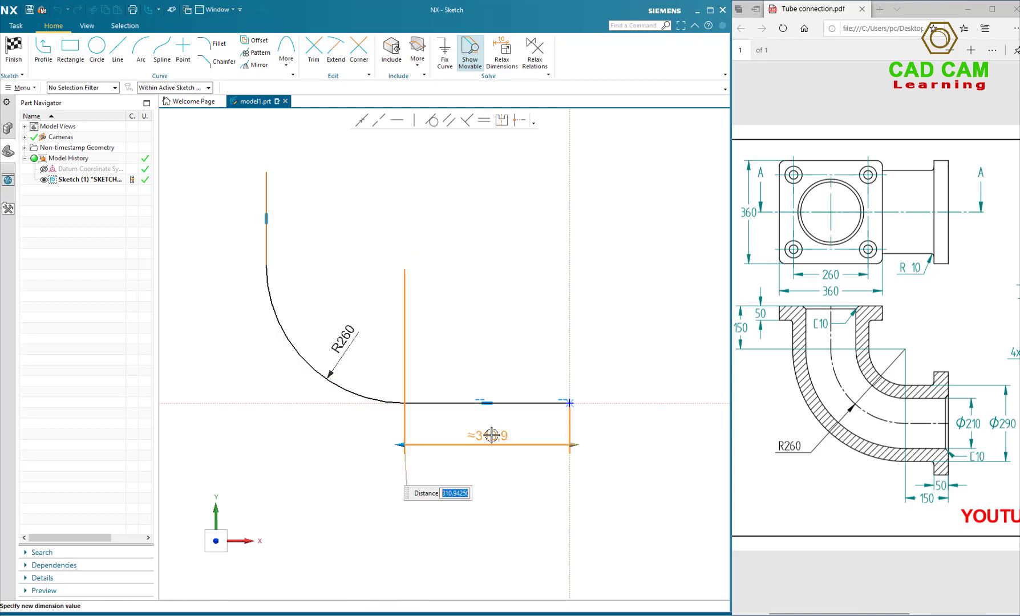
text(150)
key(Return)
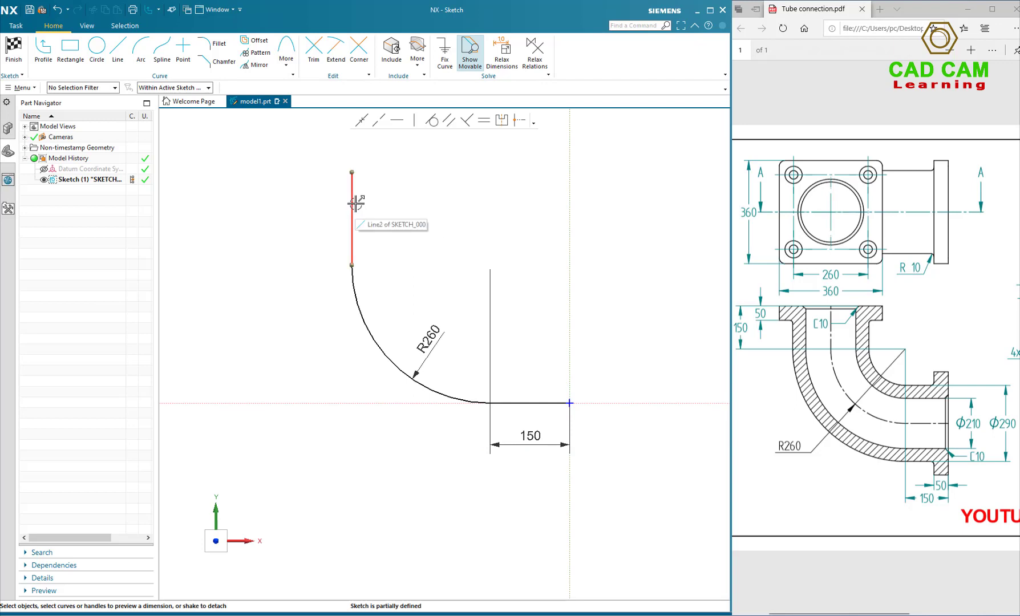
Set the vertical distance from the line's top end to the arc centre to 150.
double_click(385, 214)
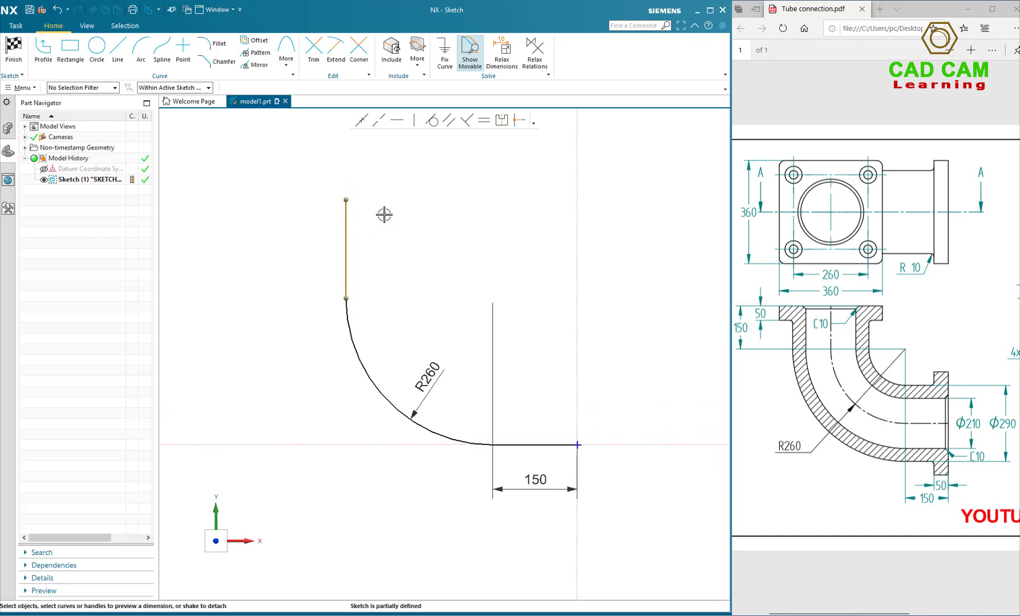
click(346, 205)
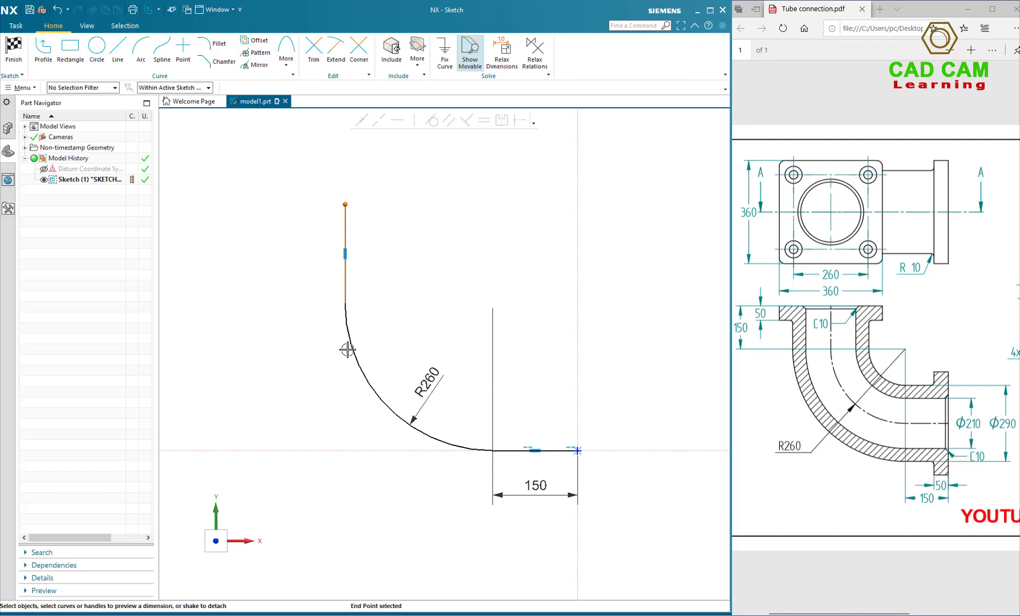
click(493, 303)
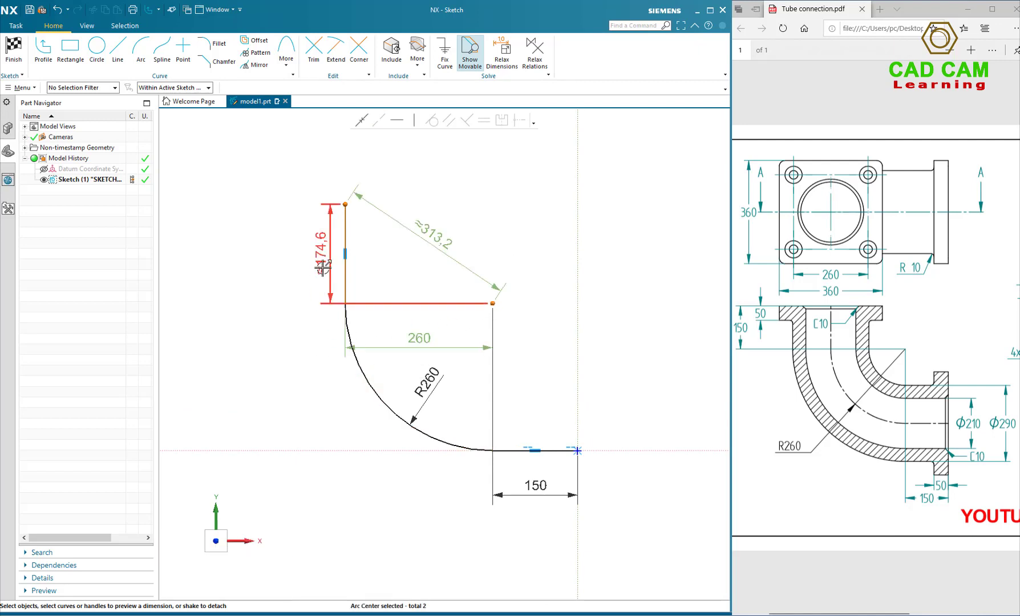
click(323, 264)
text(150)
key(Return)
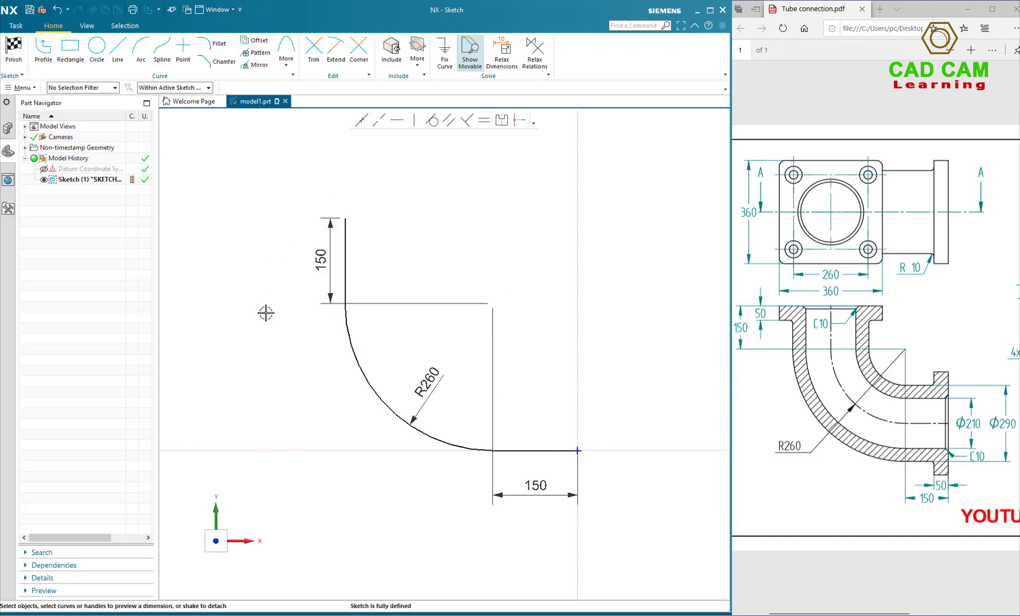
click(13, 48)
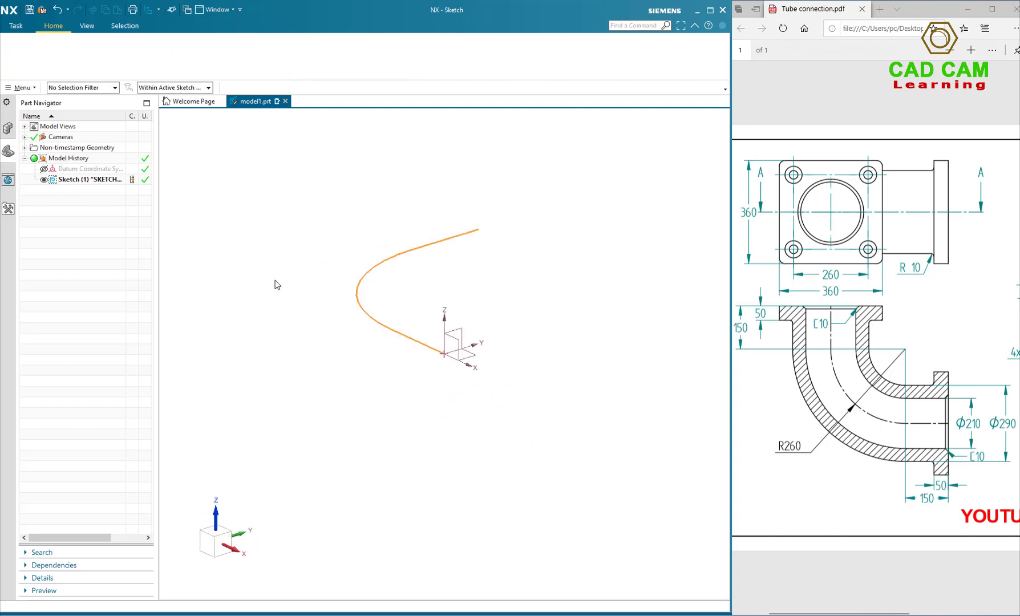
click(461, 292)
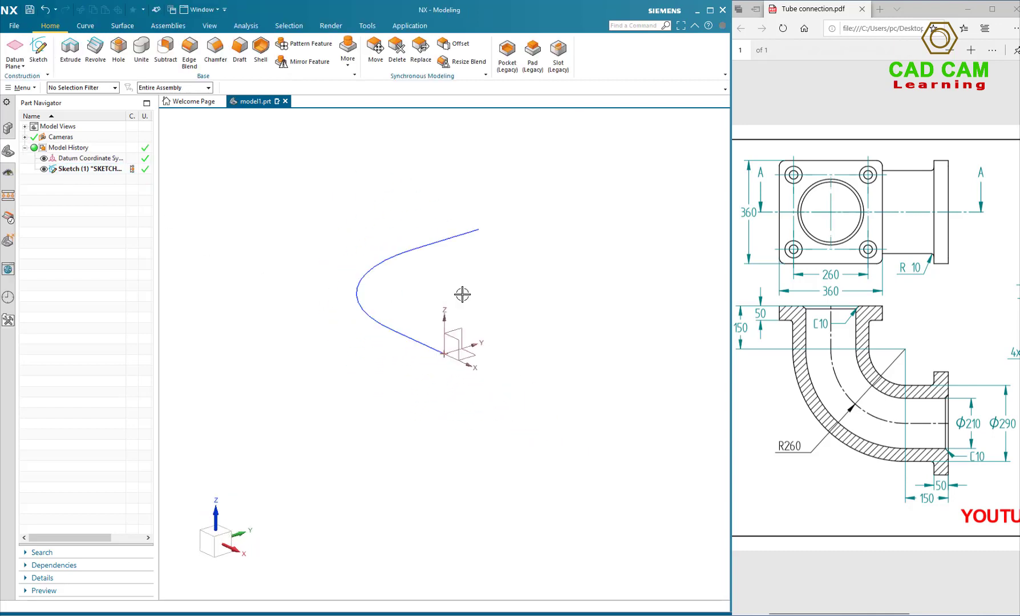
click(981, 332)
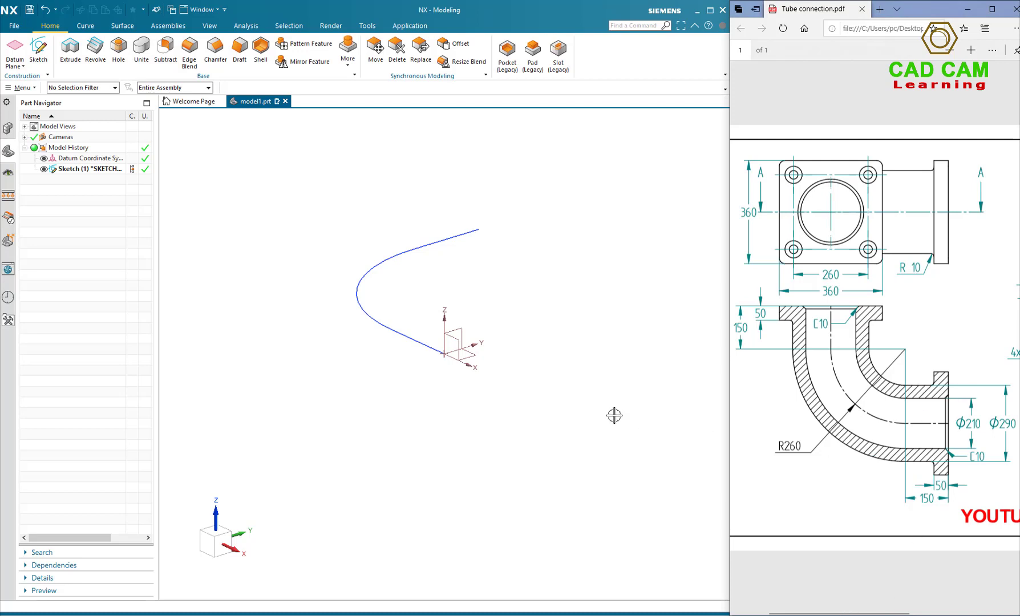
Start a sketch on the Right datum plane and draw a circle centred at the origin.
click(38, 50)
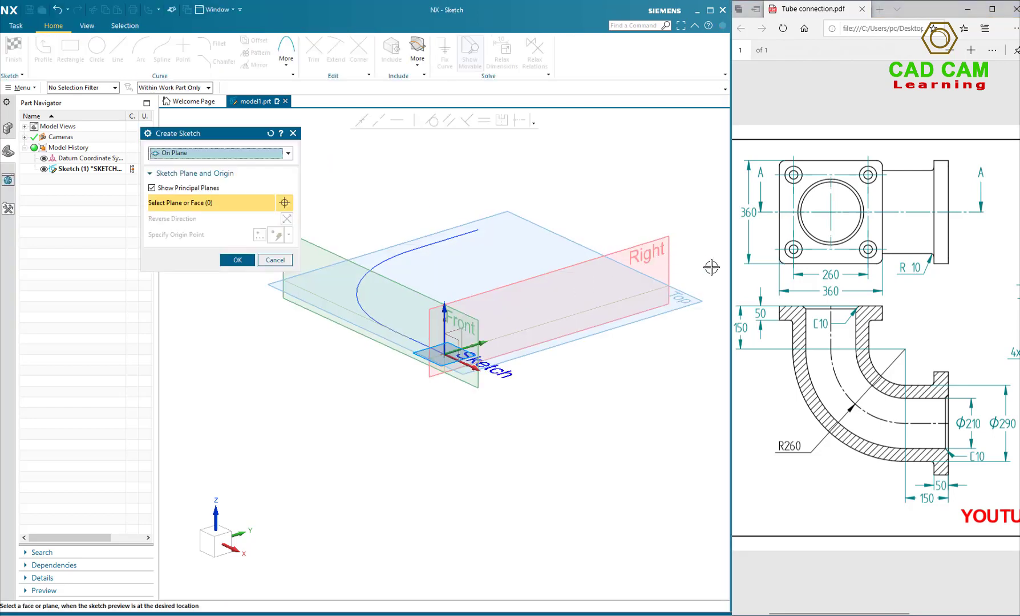
click(660, 244)
click(249, 260)
click(97, 46)
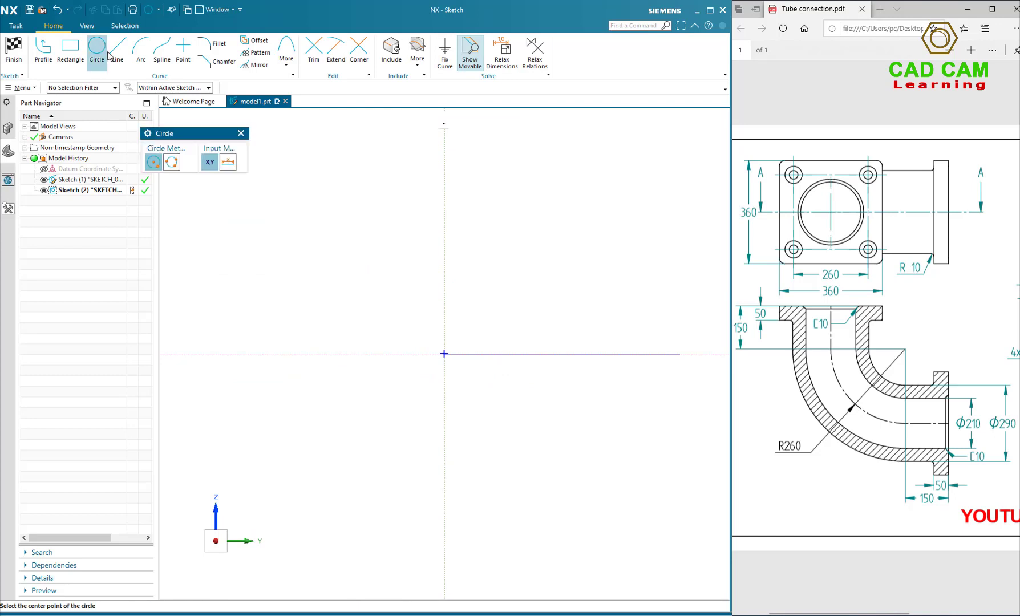
click(443, 354)
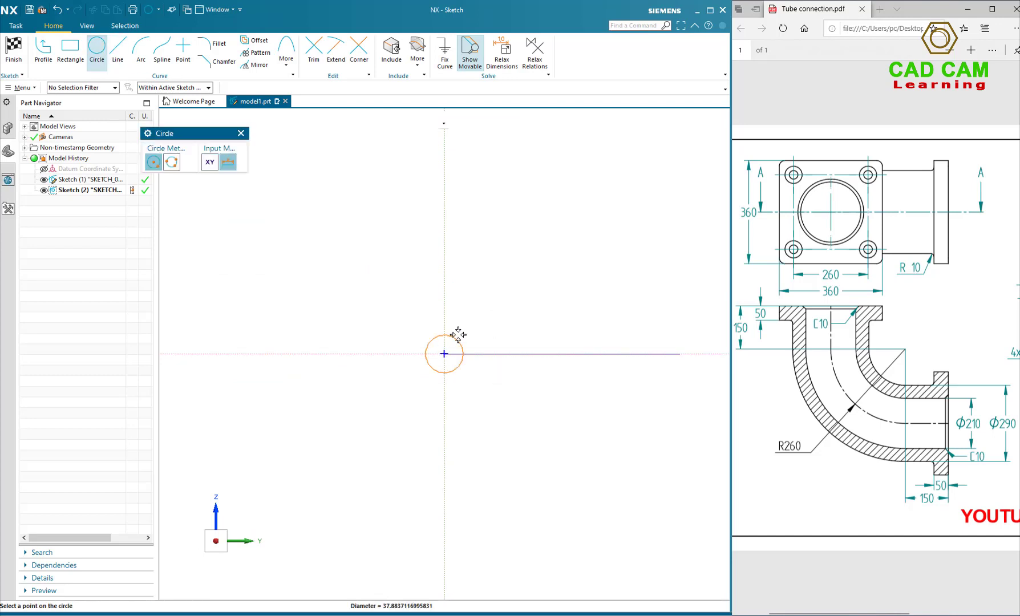
click(491, 241)
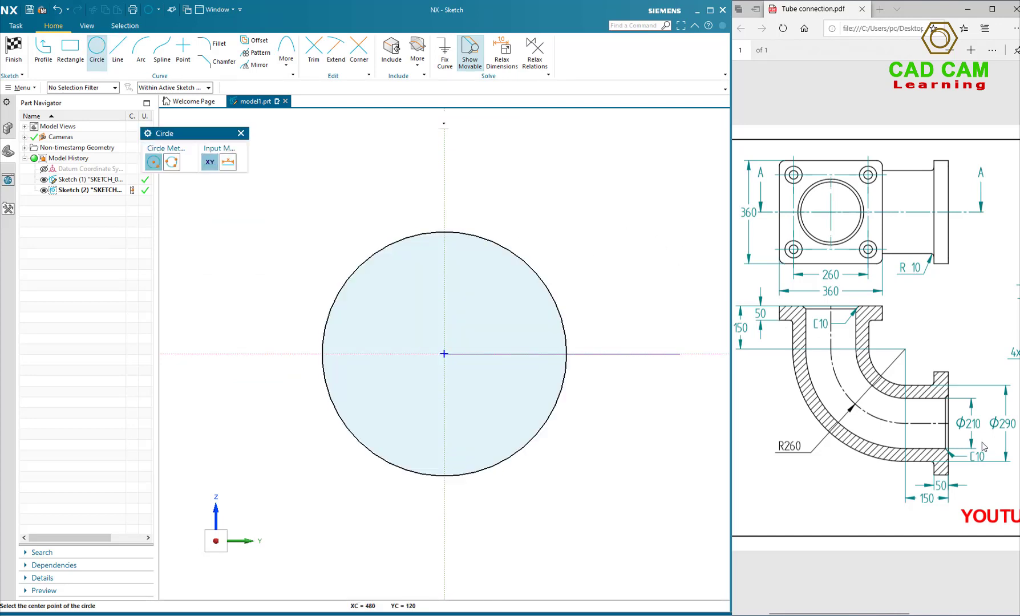
key(Escape)
Dimension the circle to Ø290, scale the sketch, and finish it.
drag(999, 423, 1017, 423)
click(982, 342)
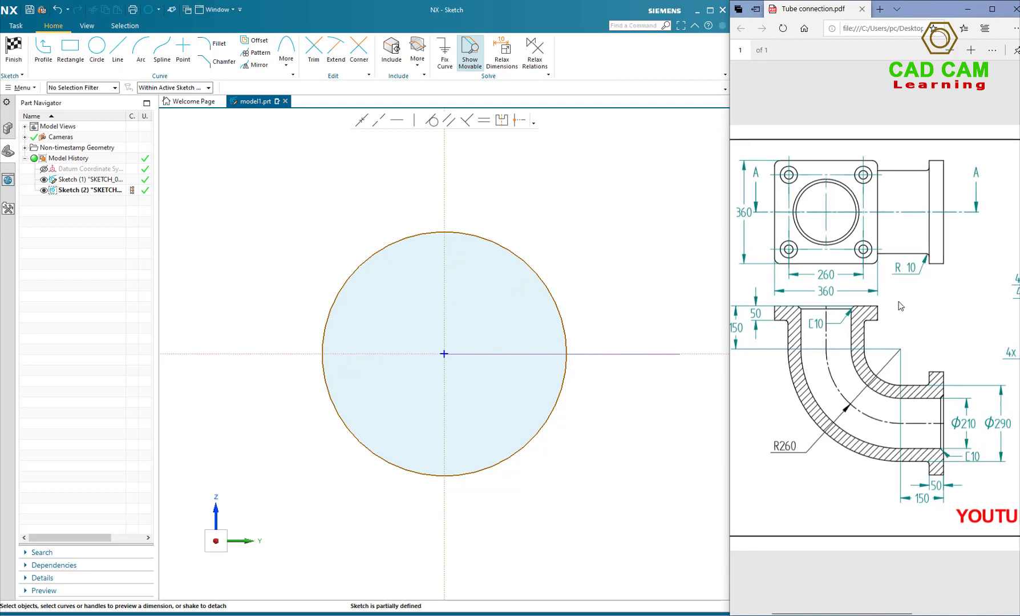
click(492, 242)
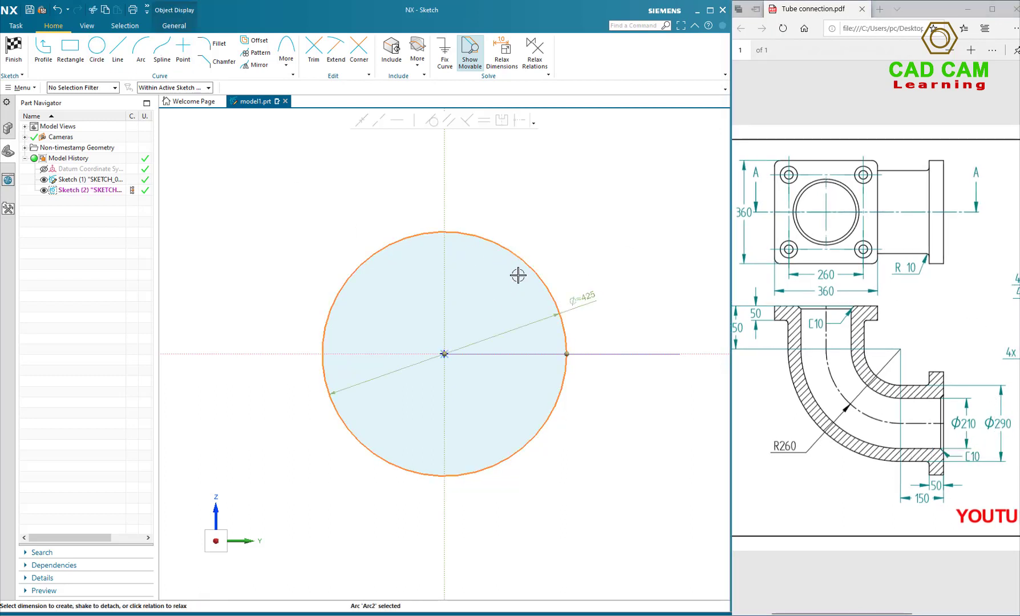
click(593, 291)
text(290)
key(Return)
click(311, 324)
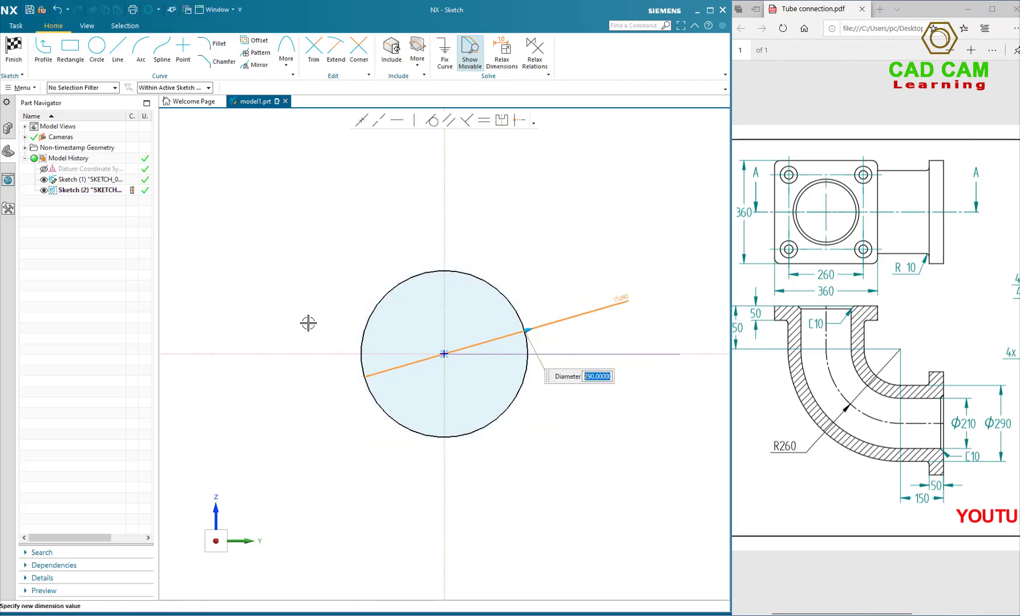
click(6, 50)
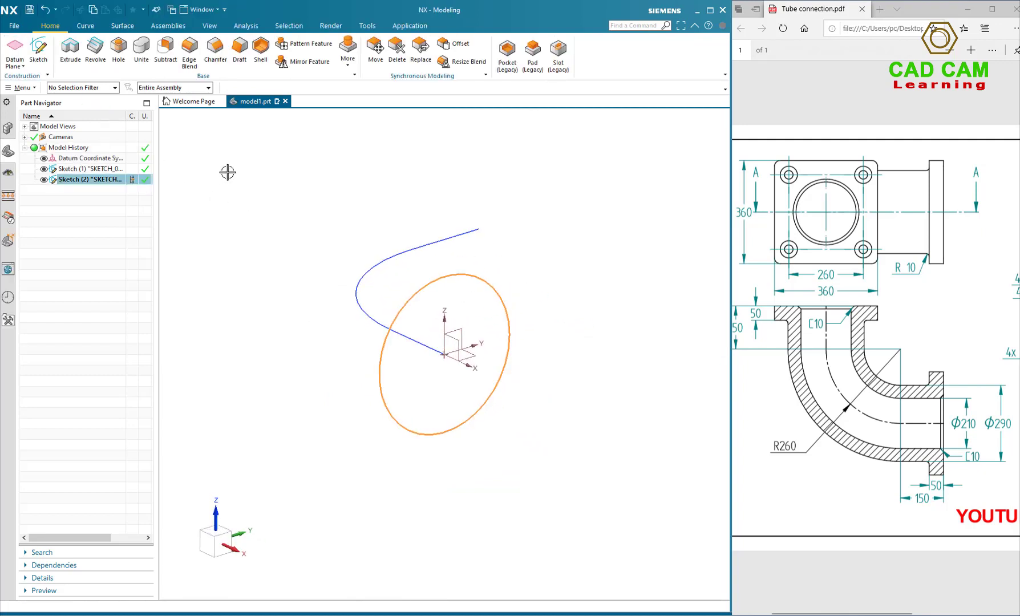
Orbit around the bent path and Ø290 circle, dismiss the notification, and bring up the Surface tab.
mouse_move(227, 166)
middle_down()
mouse_move(271, 173)
mouse_move(264, 185)
mouse_move(731, 402)
middle_up()
click(1002, 519)
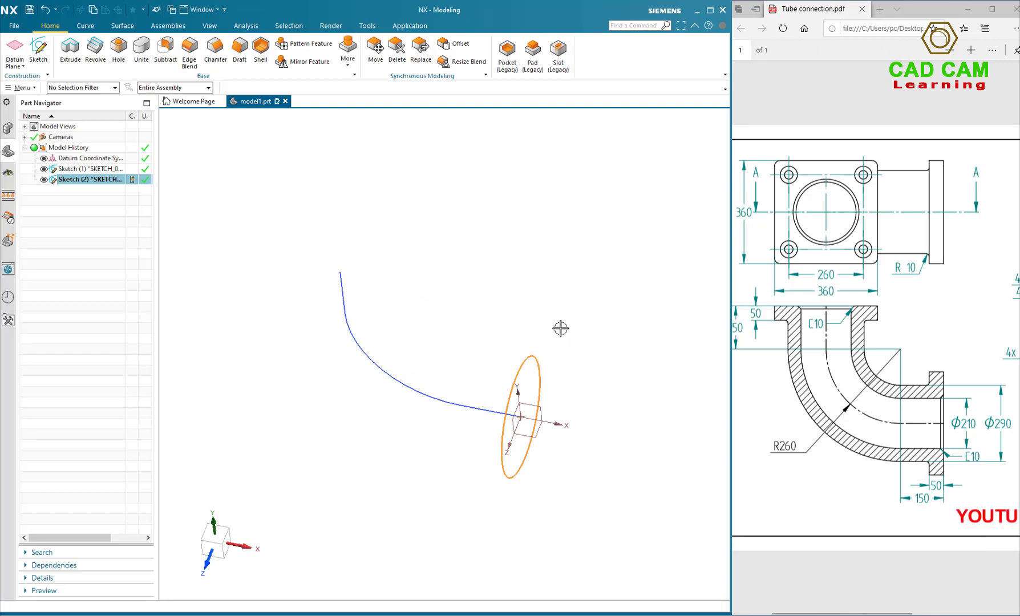
click(568, 307)
middle_drag(590, 269, 413, 229)
mouse_move(478, 258)
middle_down()
mouse_move(542, 330)
mouse_move(338, 221)
middle_up()
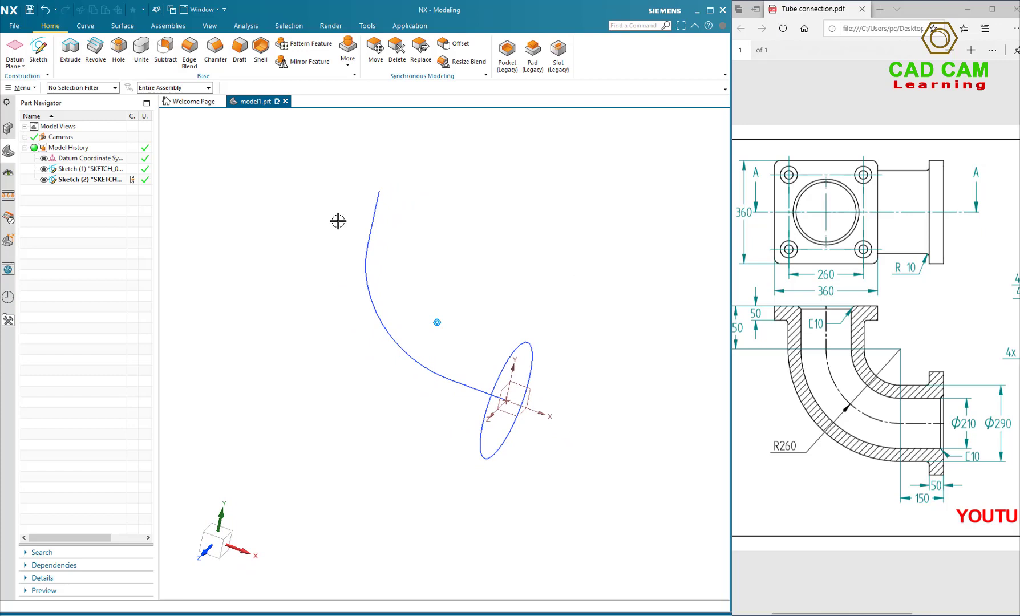
click(127, 29)
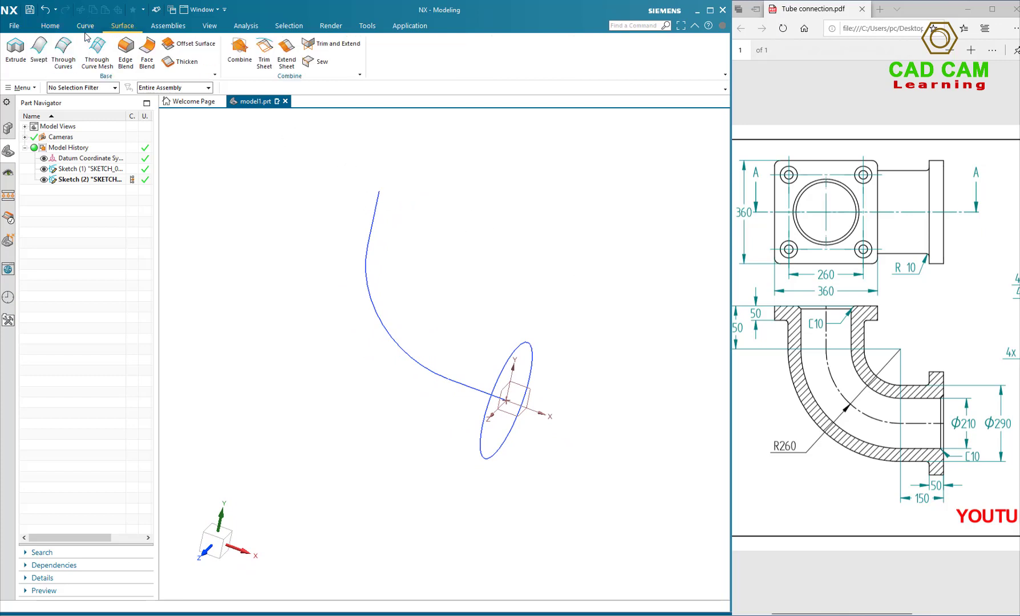
Sweep the Ø290 circle section along the bent sketch guide to create the solid elbow.
click(40, 65)
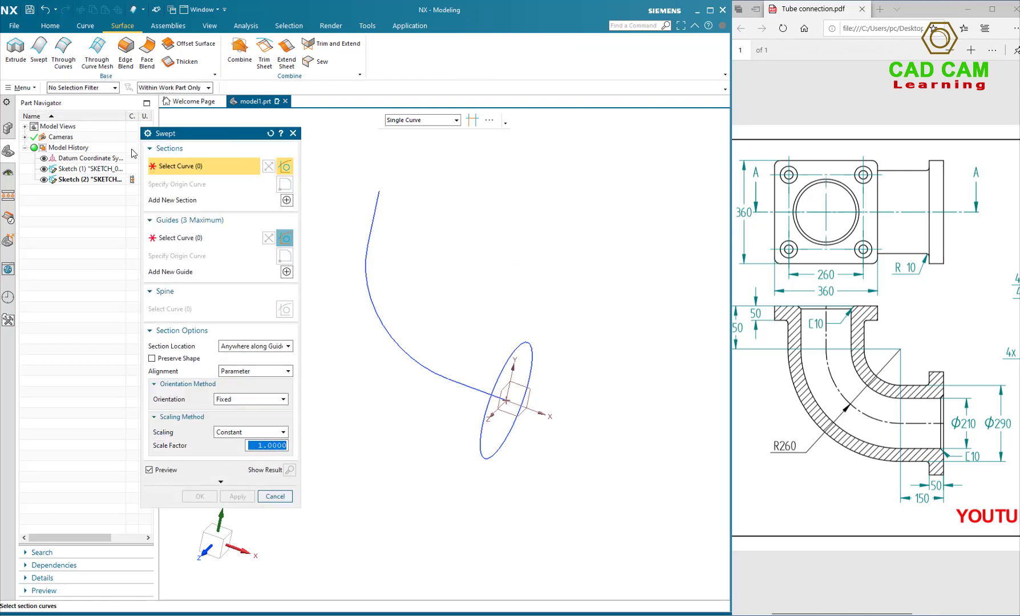
drag(223, 140, 232, 134)
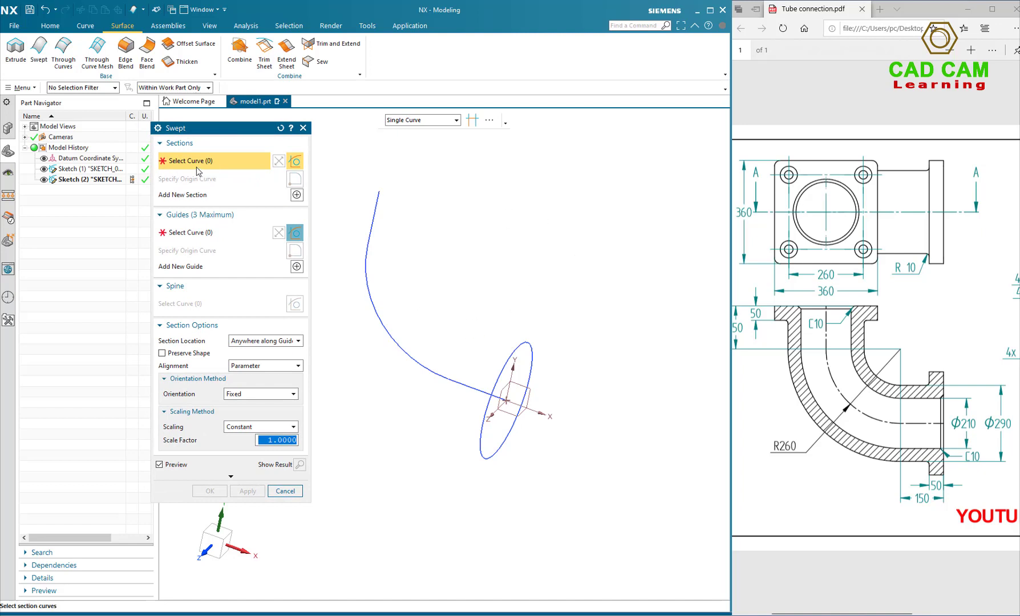
click(524, 349)
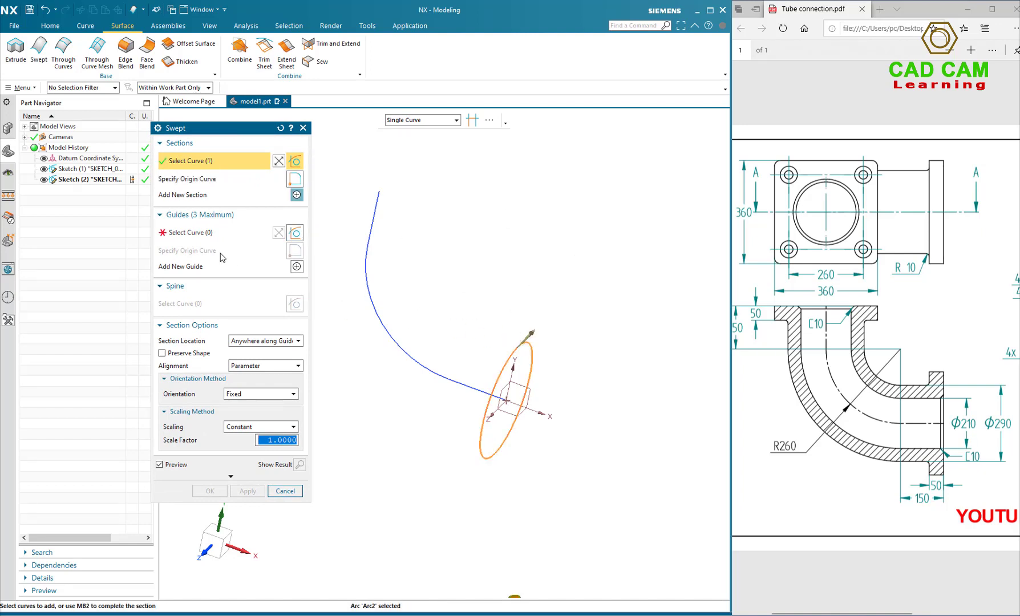
click(202, 242)
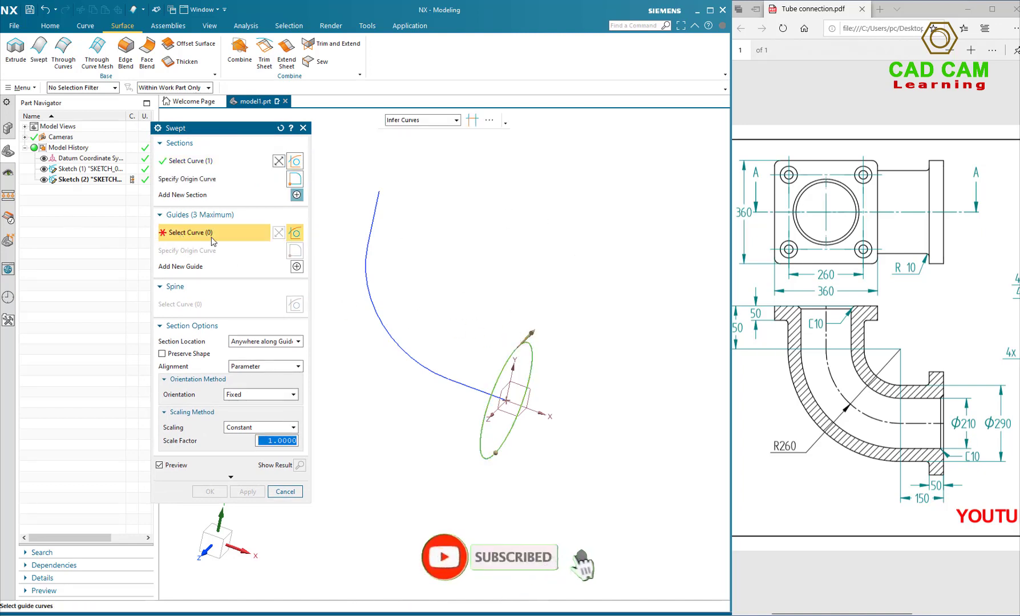
click(427, 381)
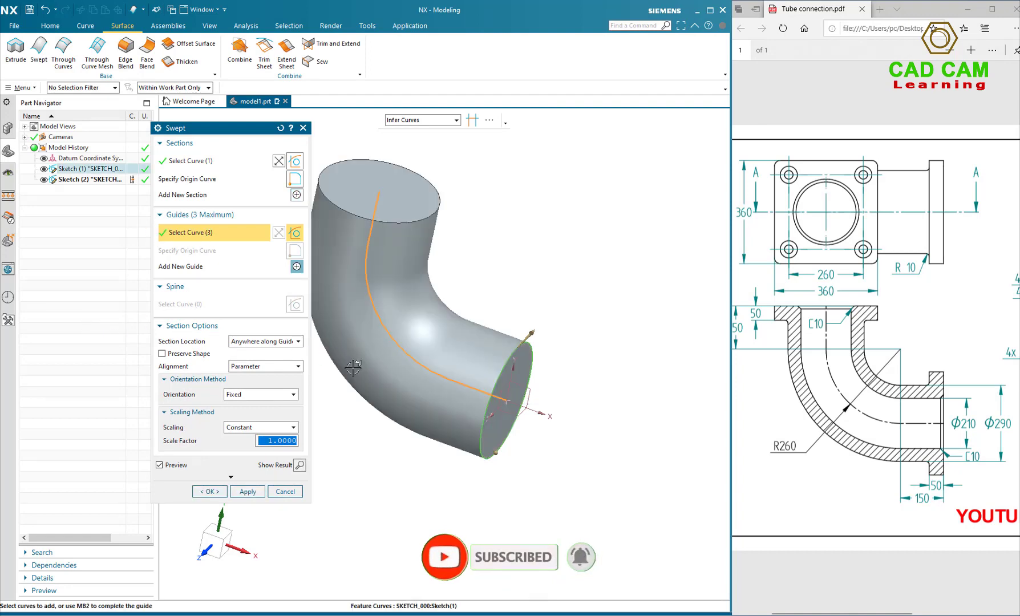
middle_drag(399, 268, 425, 265)
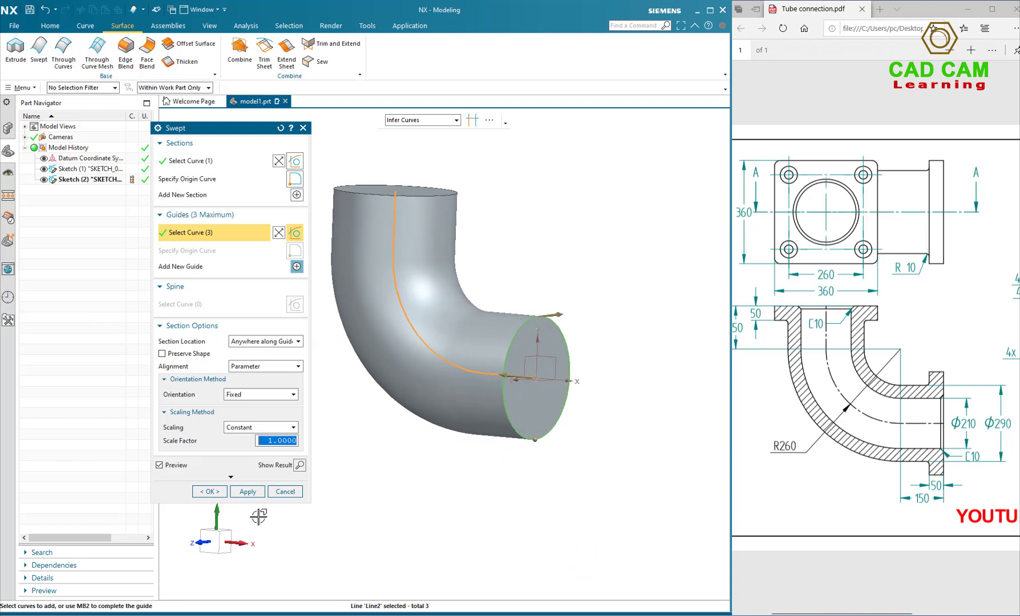
click(248, 492)
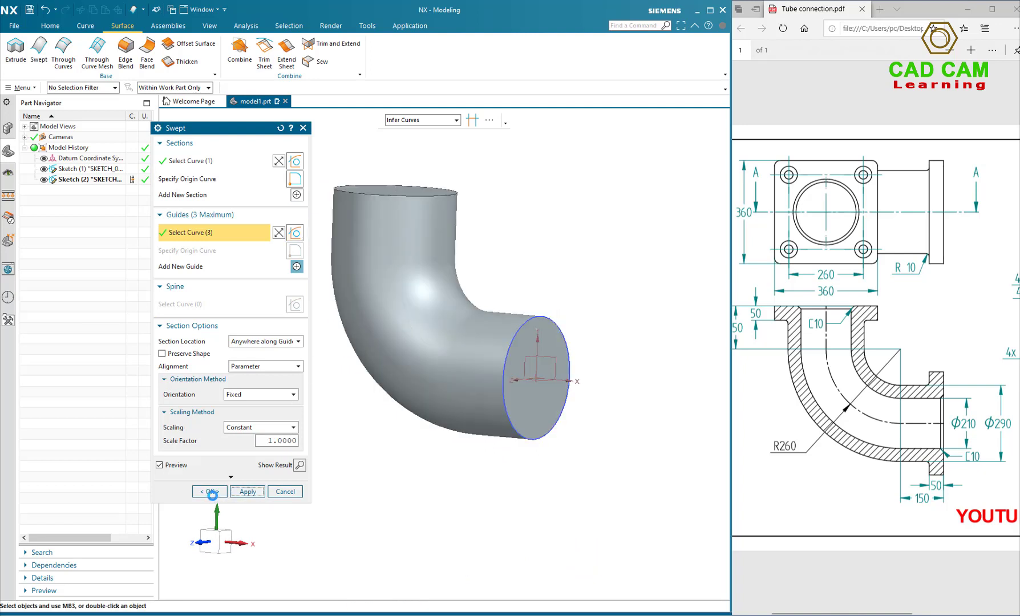
click(284, 492)
Hide the circle sketch and turn the elbow upright, checking the tube drawing.
middle_drag(287, 490, 492, 320)
click(44, 179)
middle_drag(336, 227, 608, 320)
click(858, 407)
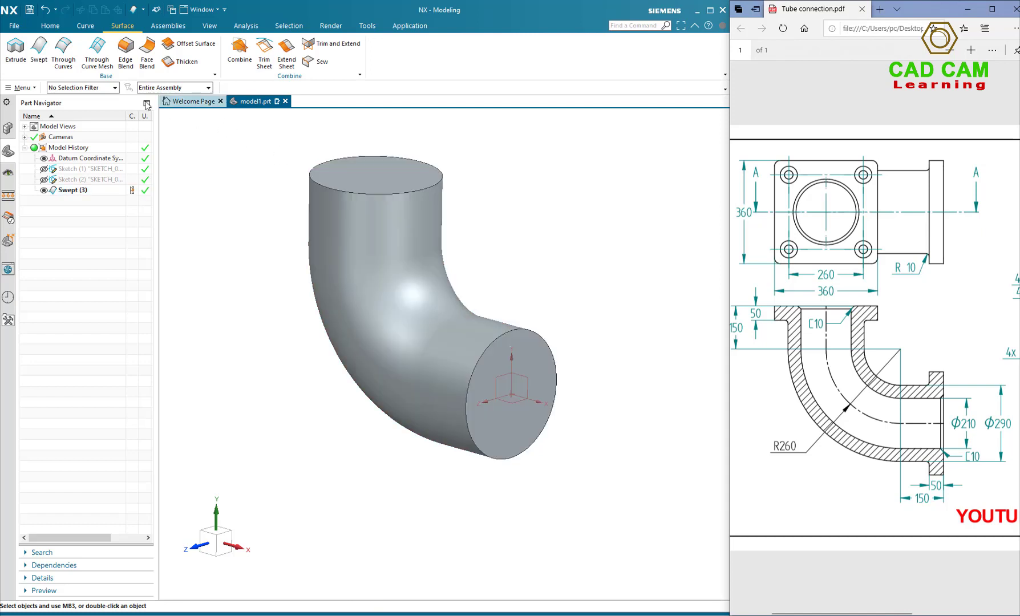
Start a Shell on the elbow with 40 mm wall thickness, checking the drawing's 290 diameter.
click(55, 26)
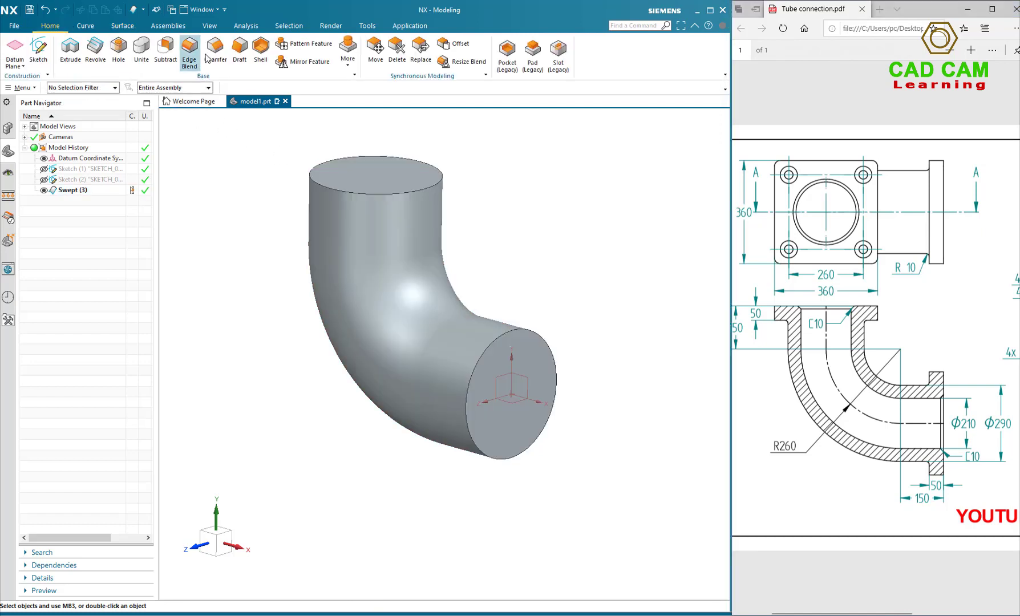
click(260, 52)
middle_drag(691, 179, 690, 178)
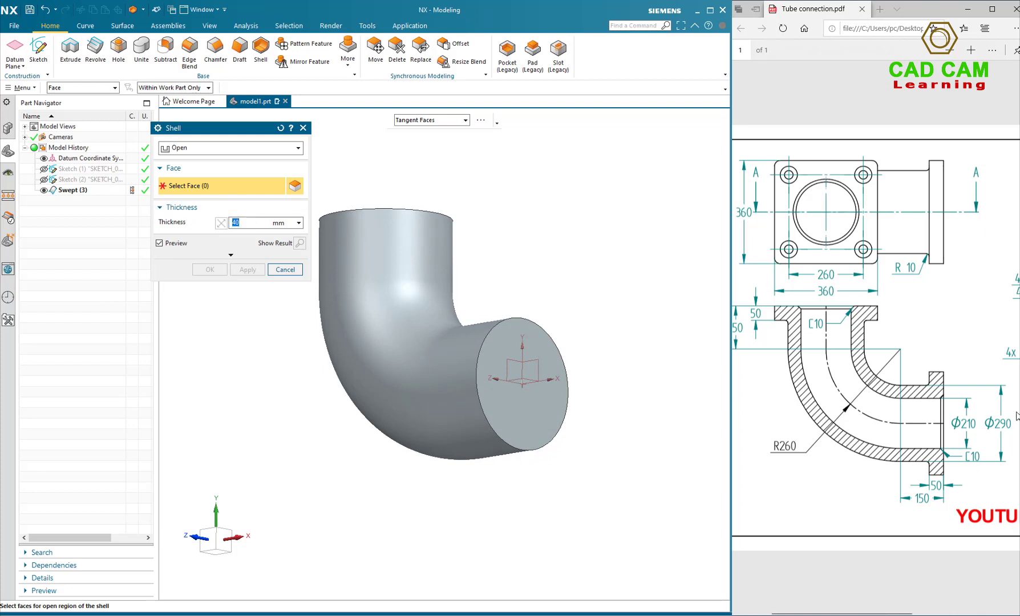
click(1000, 428)
drag(1004, 428, 1007, 428)
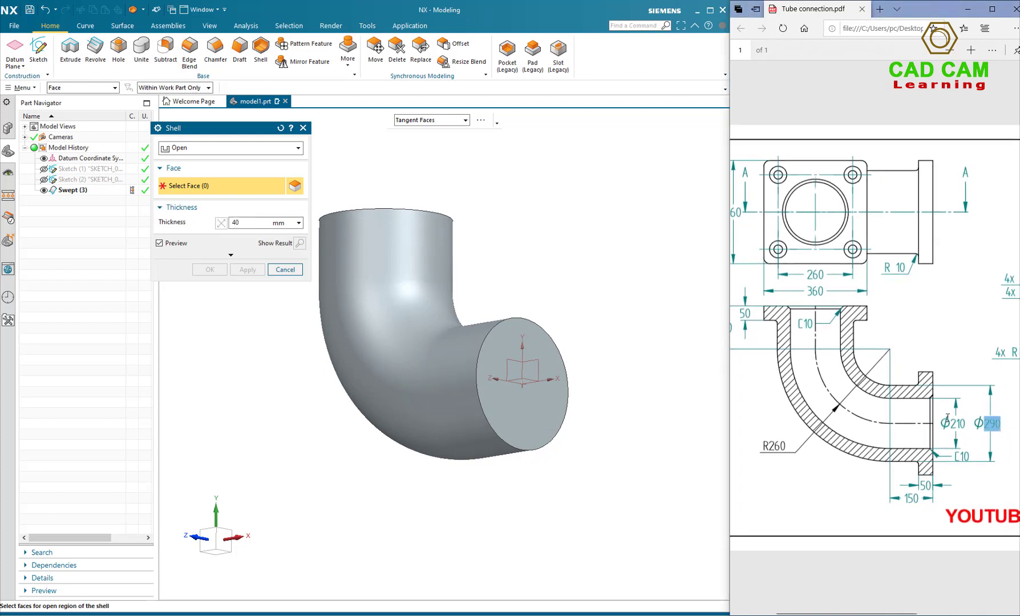
click(248, 223)
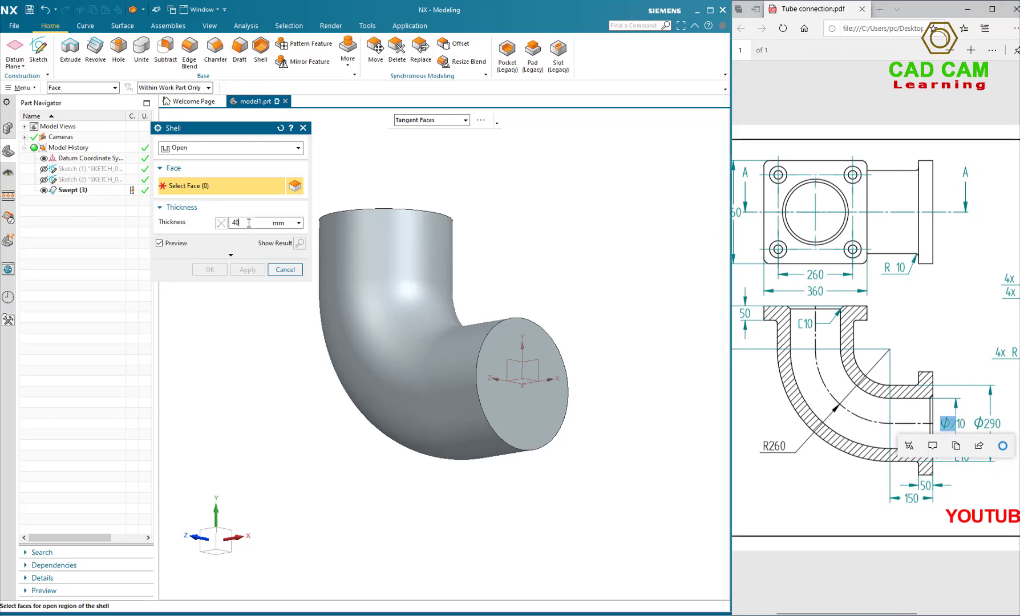
Remove both end faces, create the shell, and orbit to view the hollow tube.
click(524, 365)
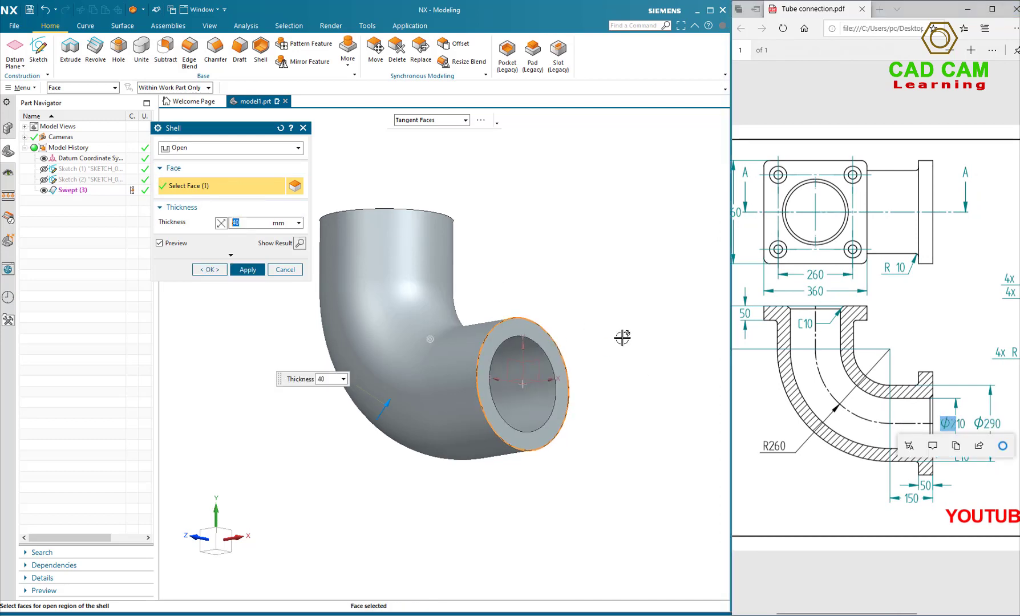
middle_drag(619, 337, 507, 228)
click(433, 218)
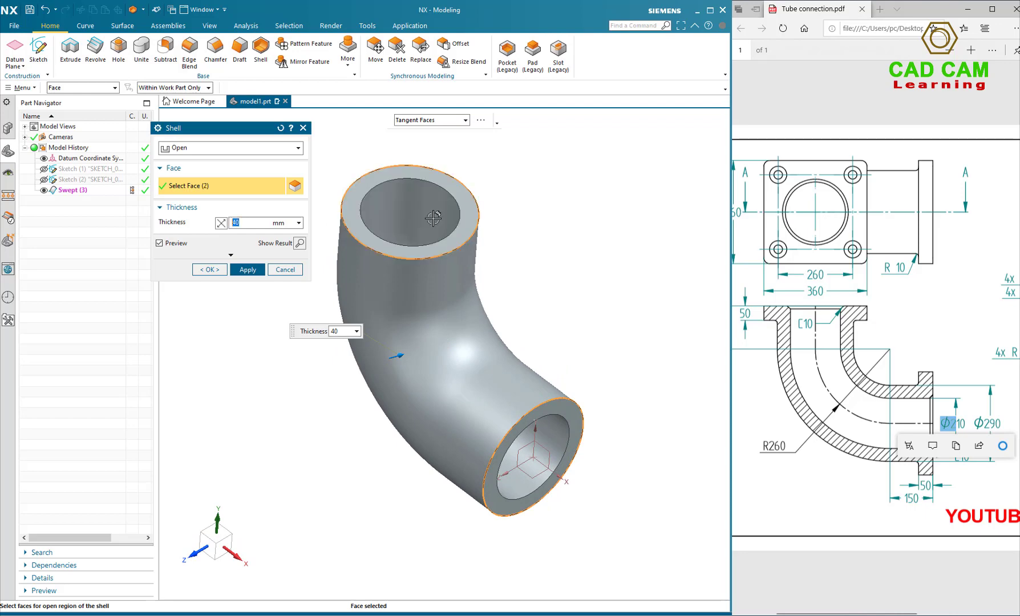
middle_drag(712, 274, 365, 297)
click(247, 269)
click(285, 271)
mouse_move(290, 273)
middle_down()
mouse_move(546, 307)
mouse_move(571, 287)
mouse_move(599, 232)
middle_up()
middle_drag(564, 401, 616, 292)
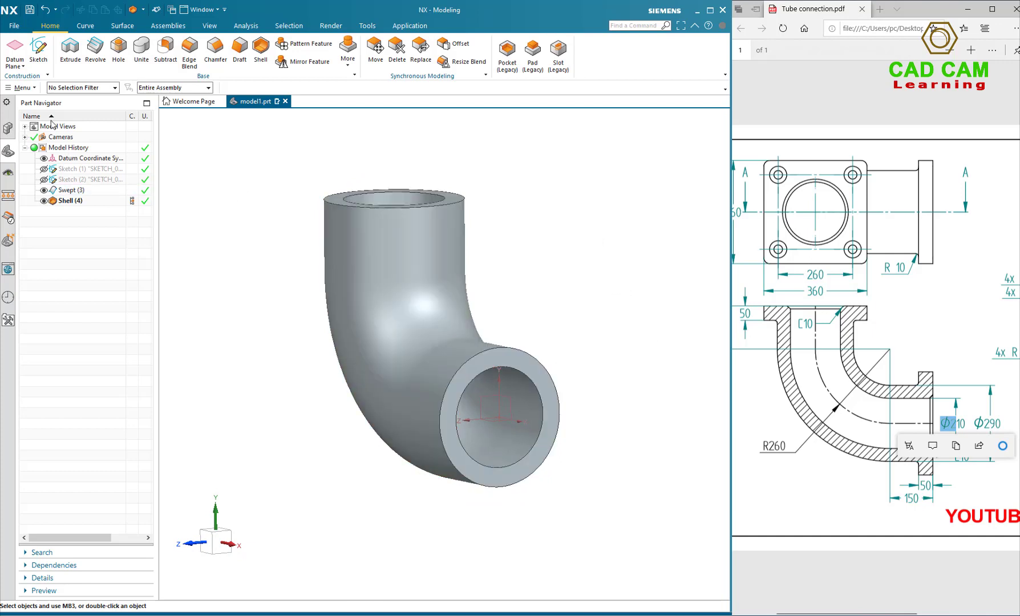
Start a sketch on the tube's end face and draw a centre rectangle at the origin.
click(38, 51)
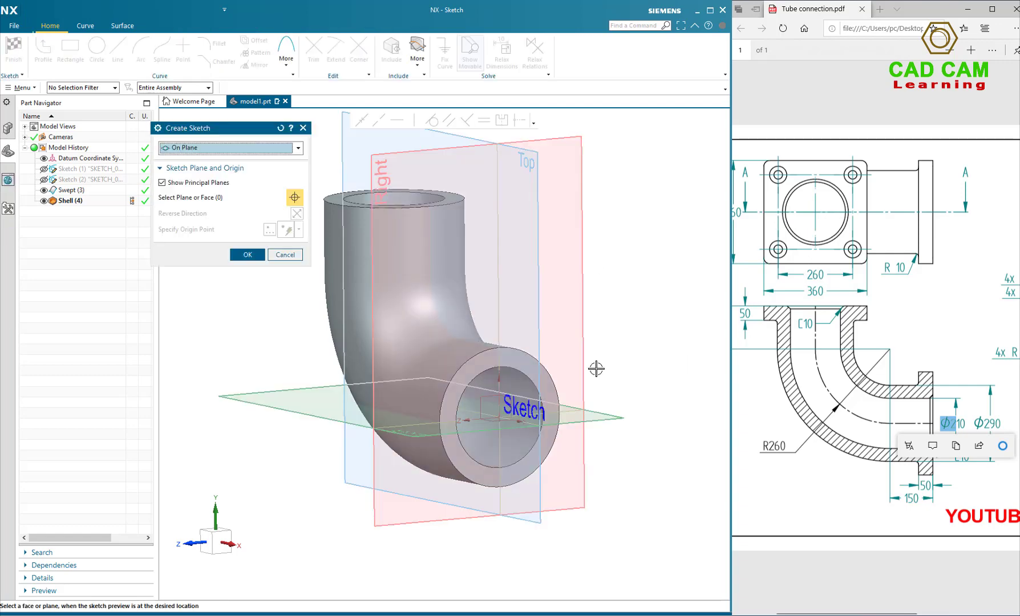
mouse_move(558, 381)
middle_down()
mouse_move(703, 439)
mouse_move(666, 432)
middle_up()
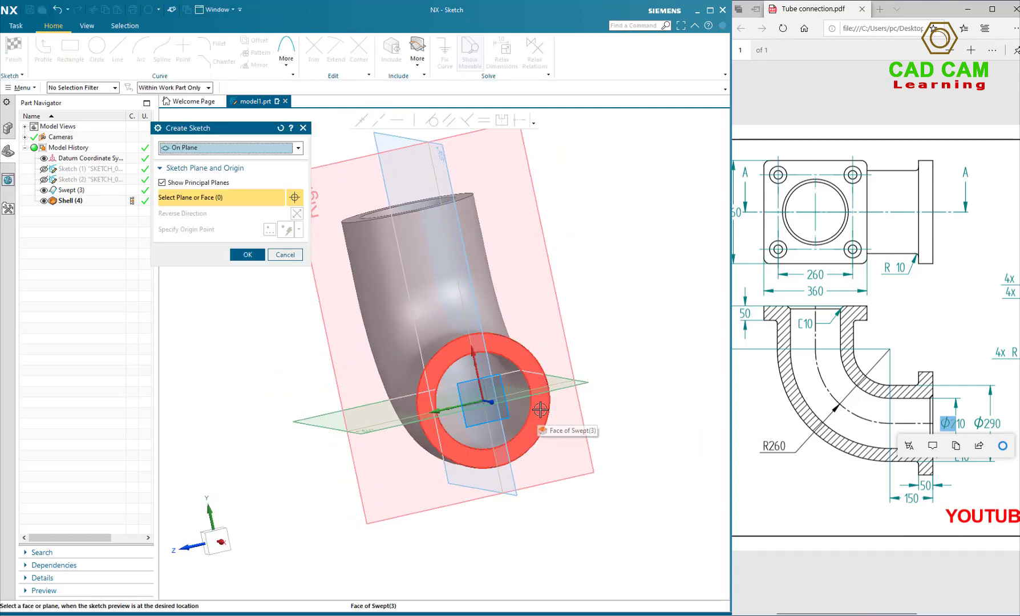
click(540, 410)
click(248, 254)
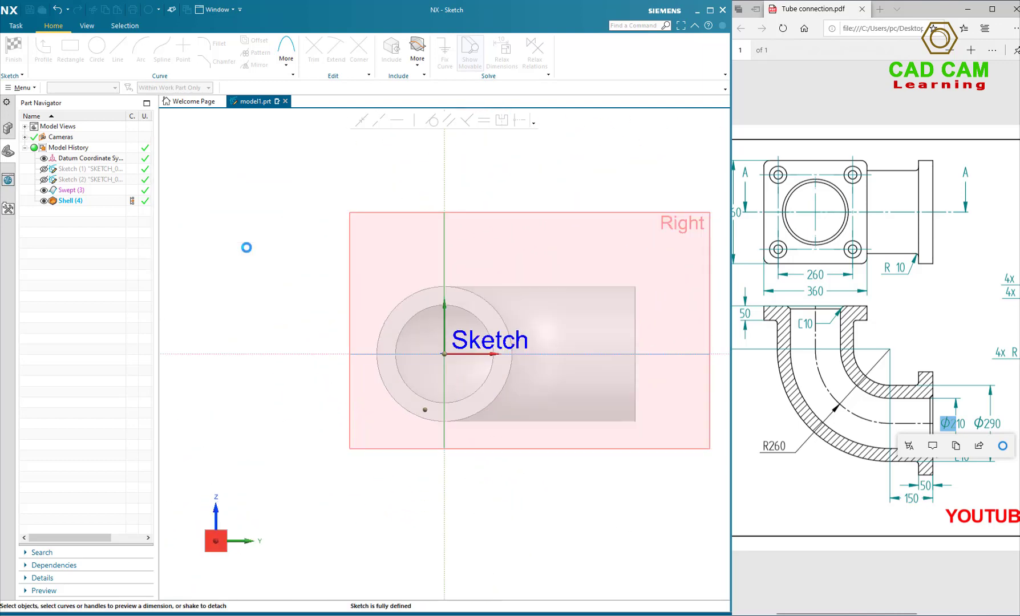
click(67, 47)
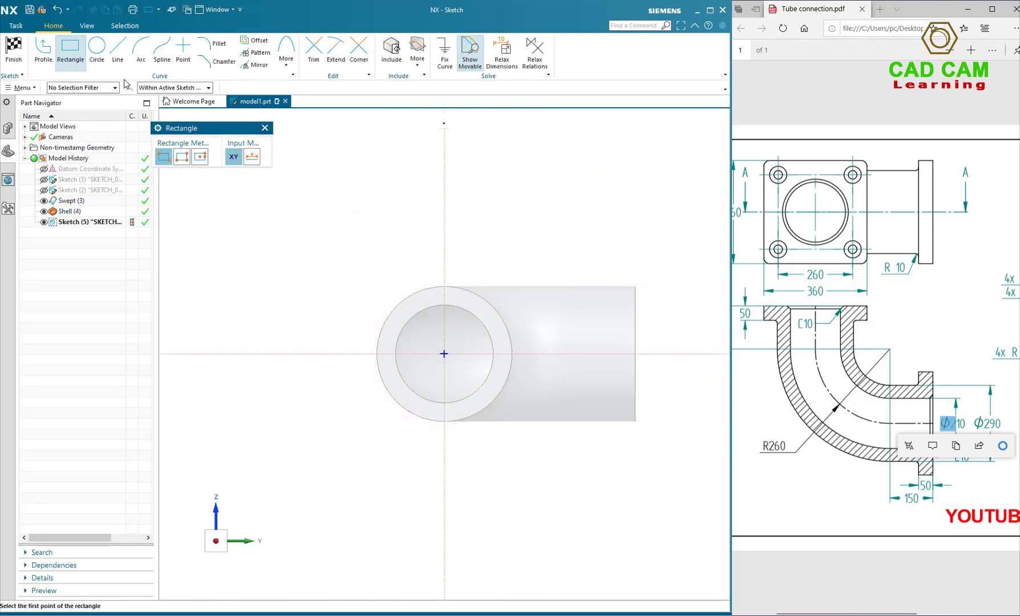
click(201, 161)
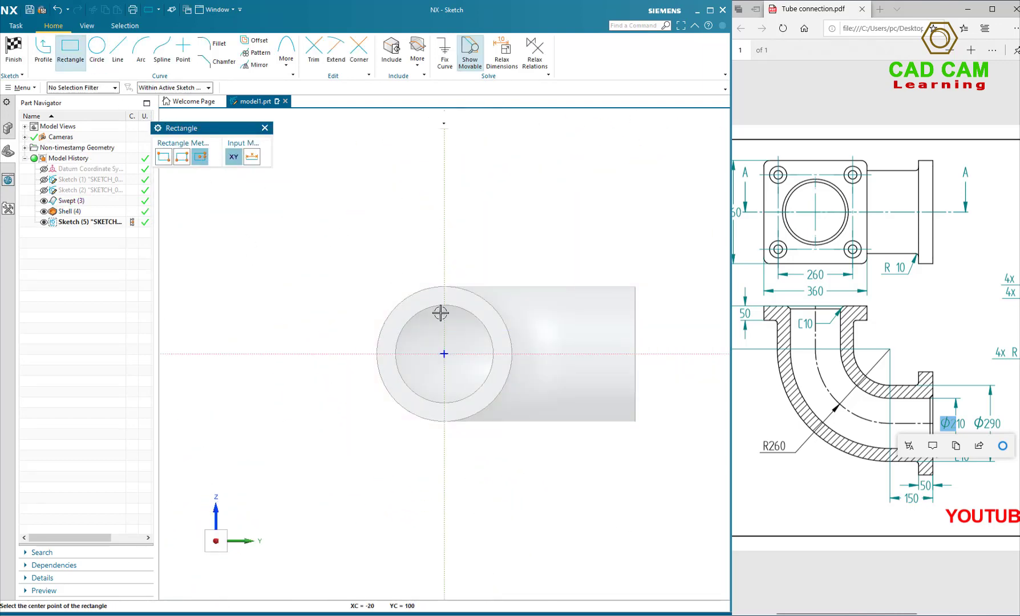
click(444, 354)
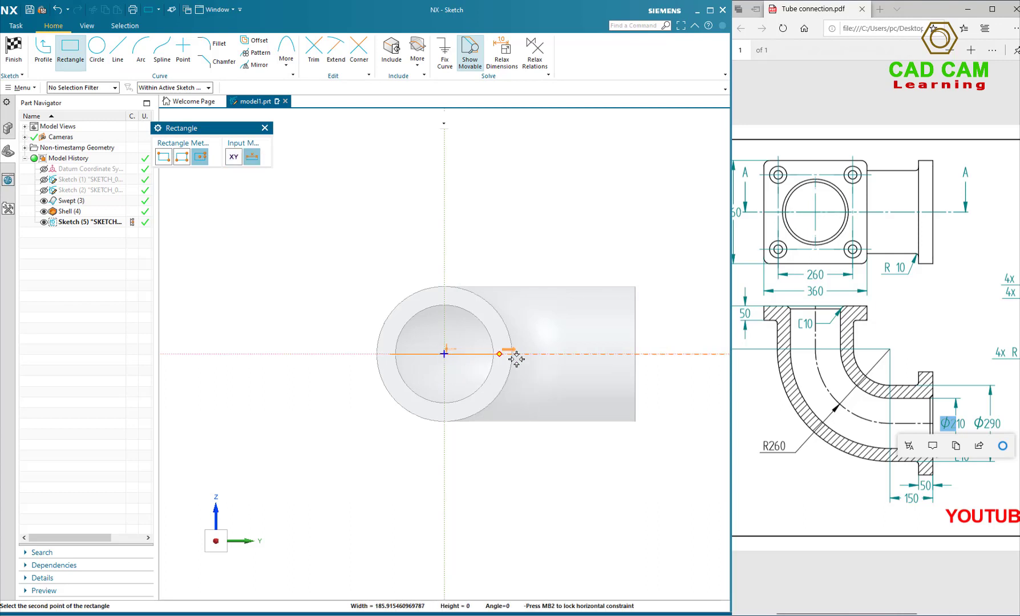
click(566, 353)
click(550, 245)
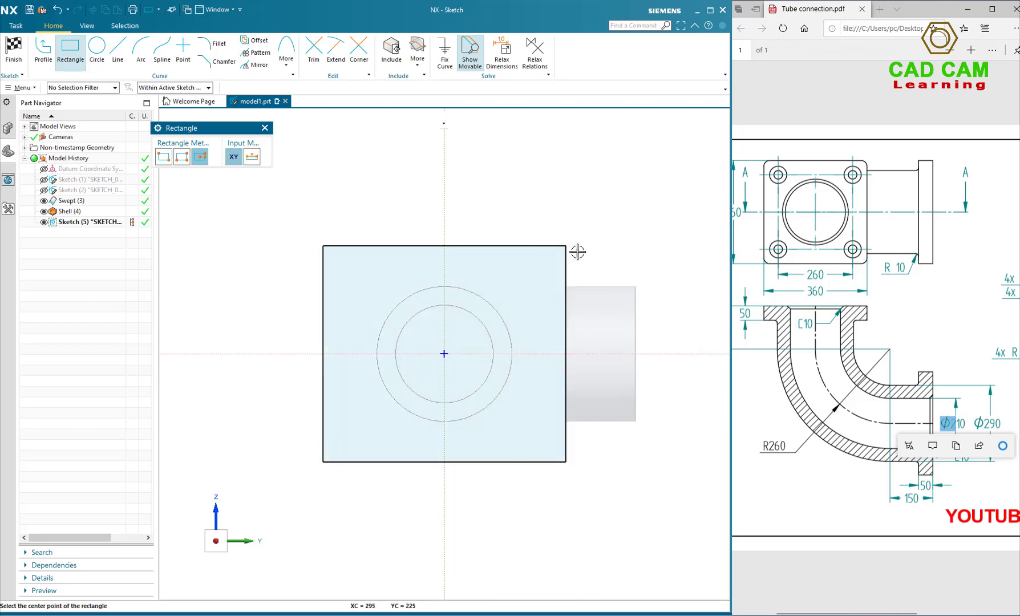
Add a circle at the origin snapped to the shell's inner edge using Entire Assembly scope.
click(97, 63)
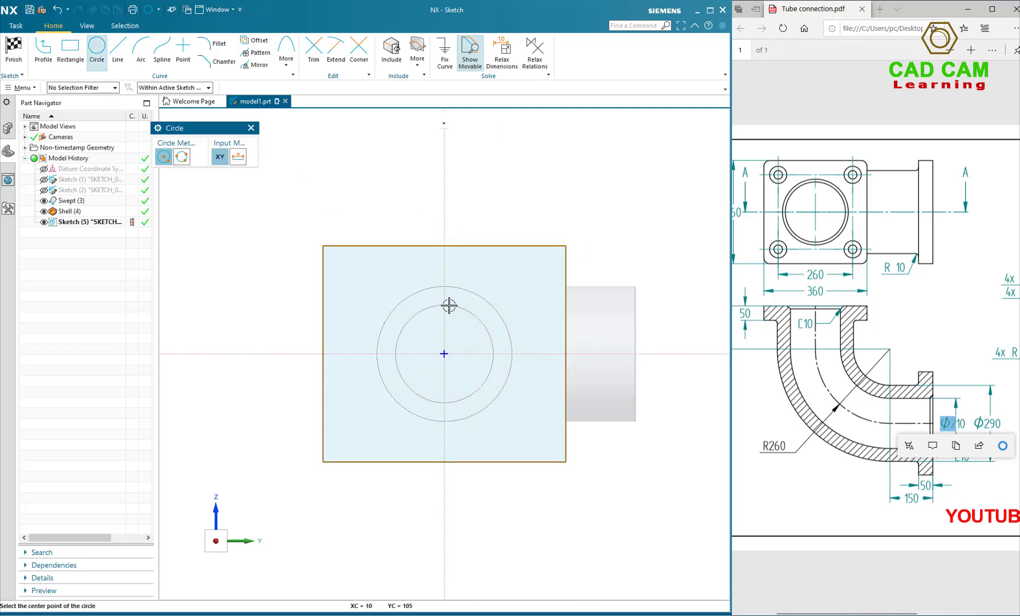
click(444, 354)
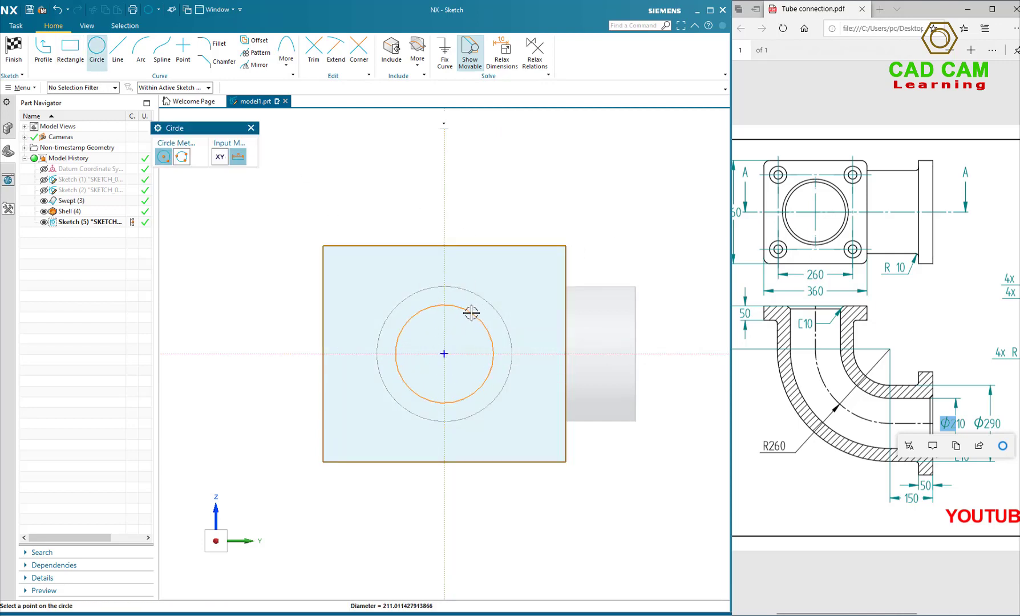
click(410, 296)
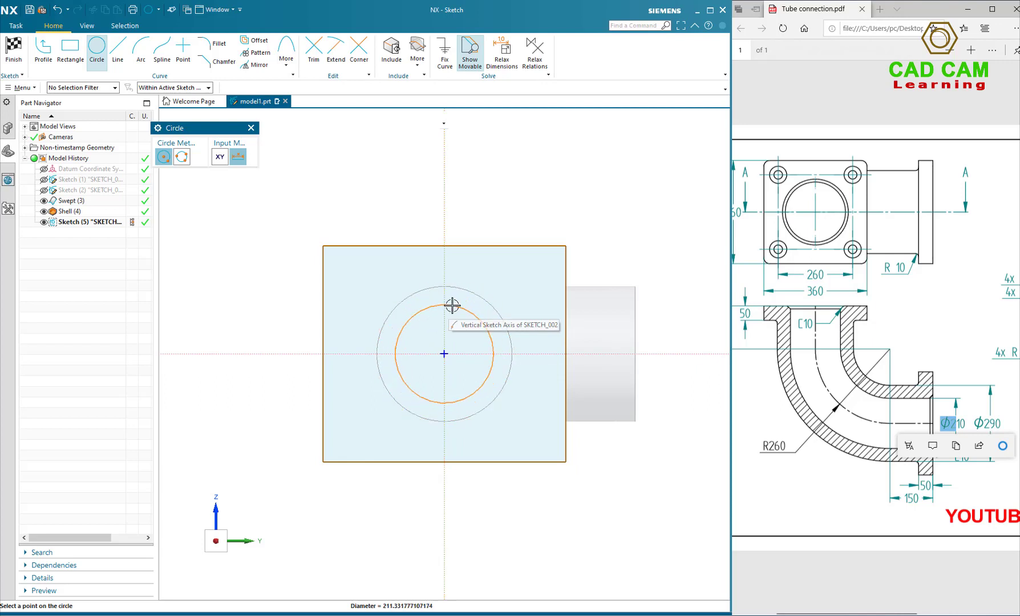
click(151, 90)
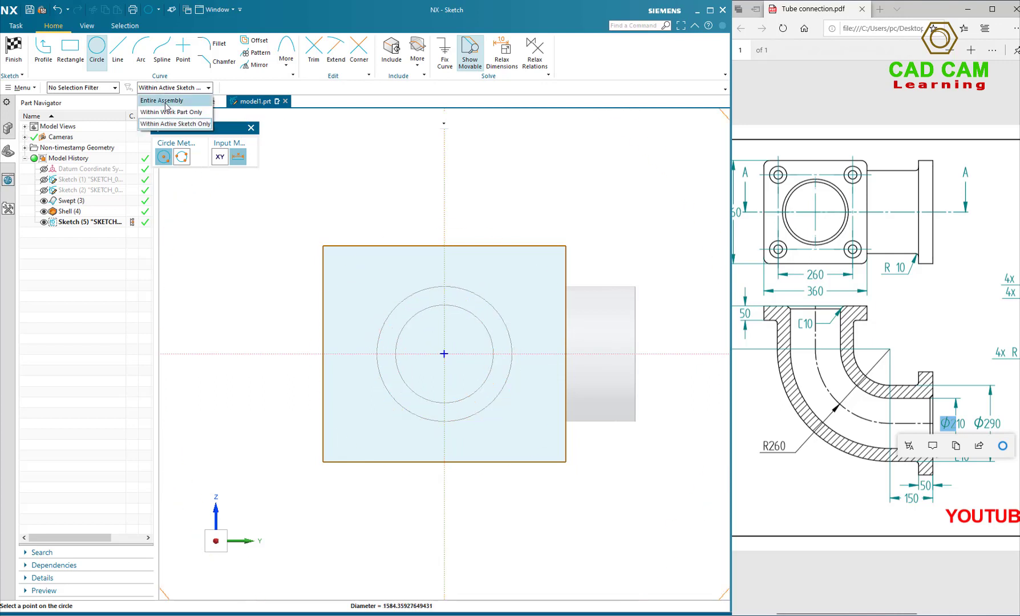
click(171, 101)
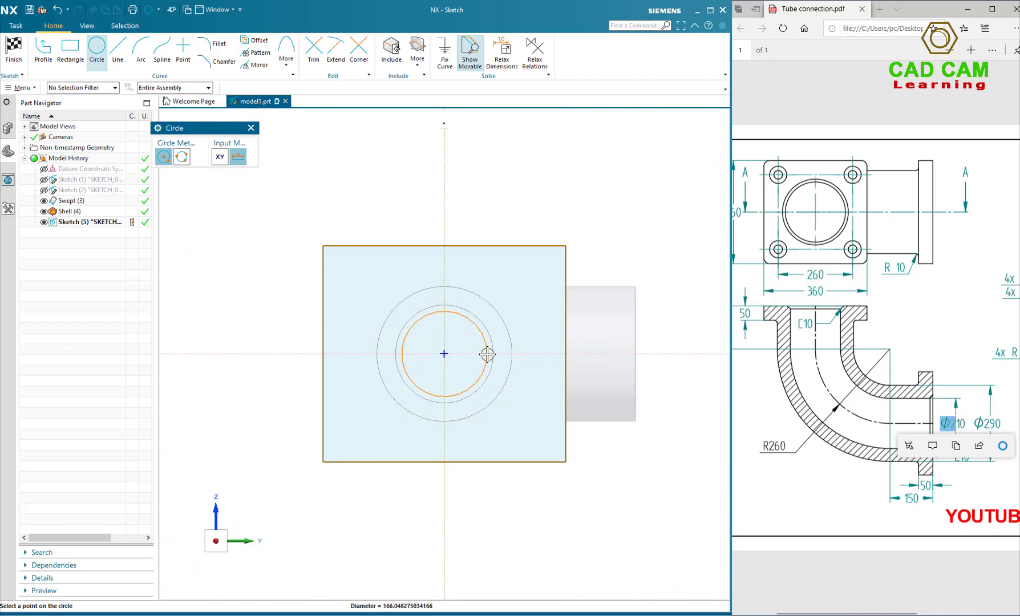
click(453, 306)
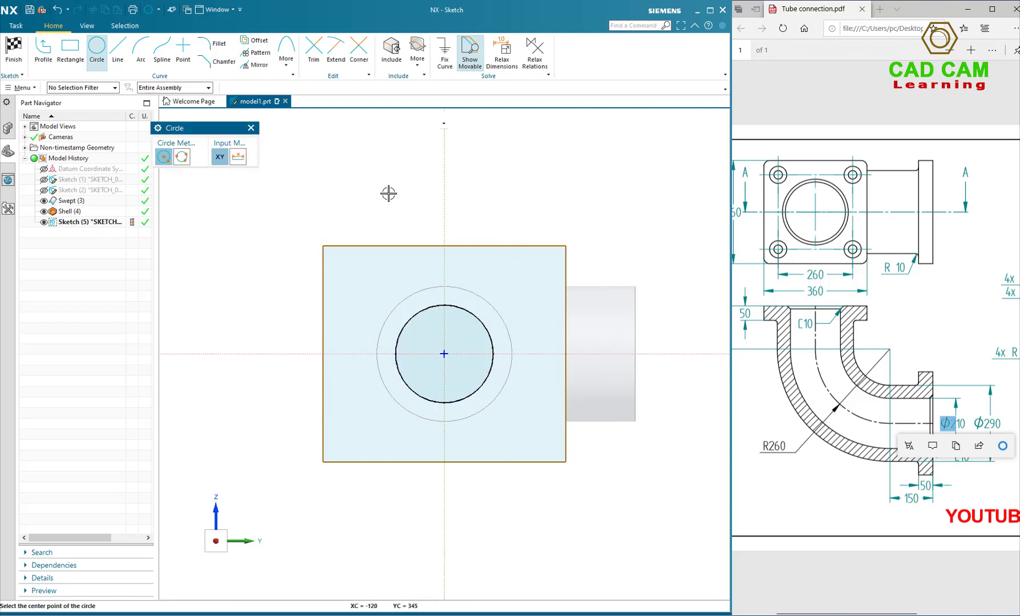
key(Escape)
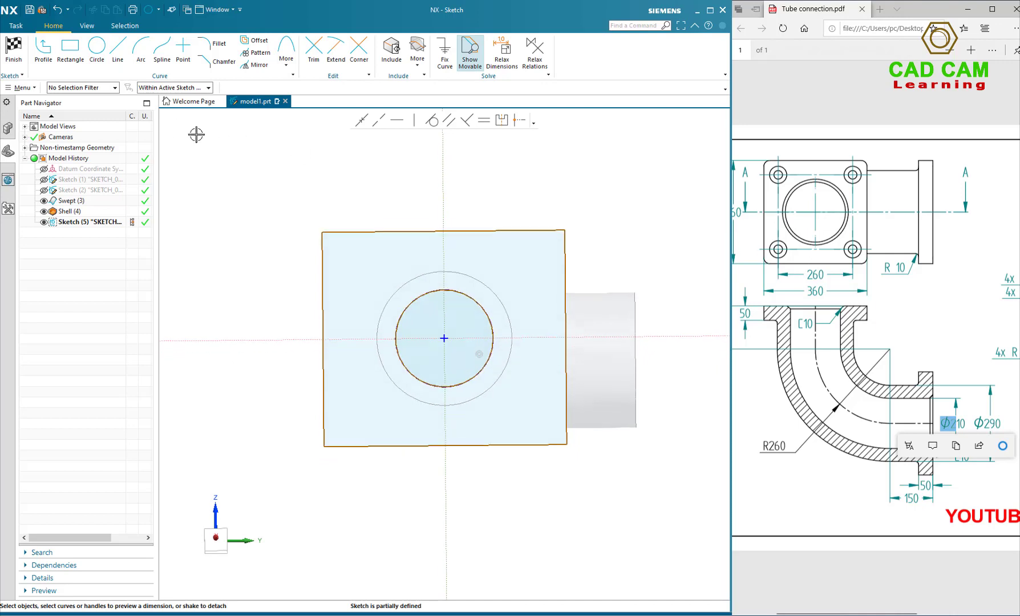
Face the sketch plane head-on and set the rectangle's width to 360.
middle_drag(175, 129, 353, 491)
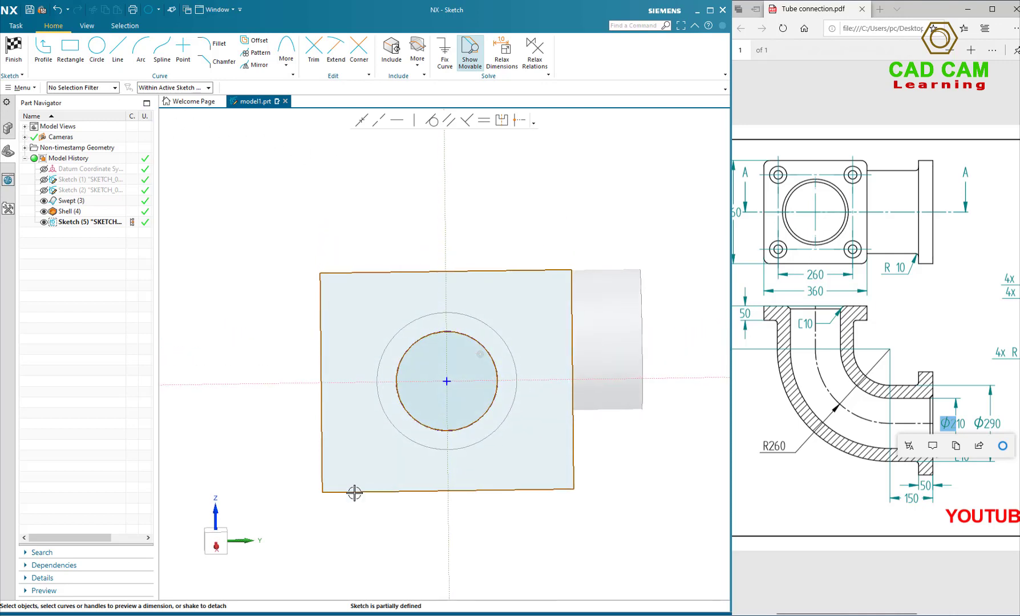
click(220, 540)
click(219, 540)
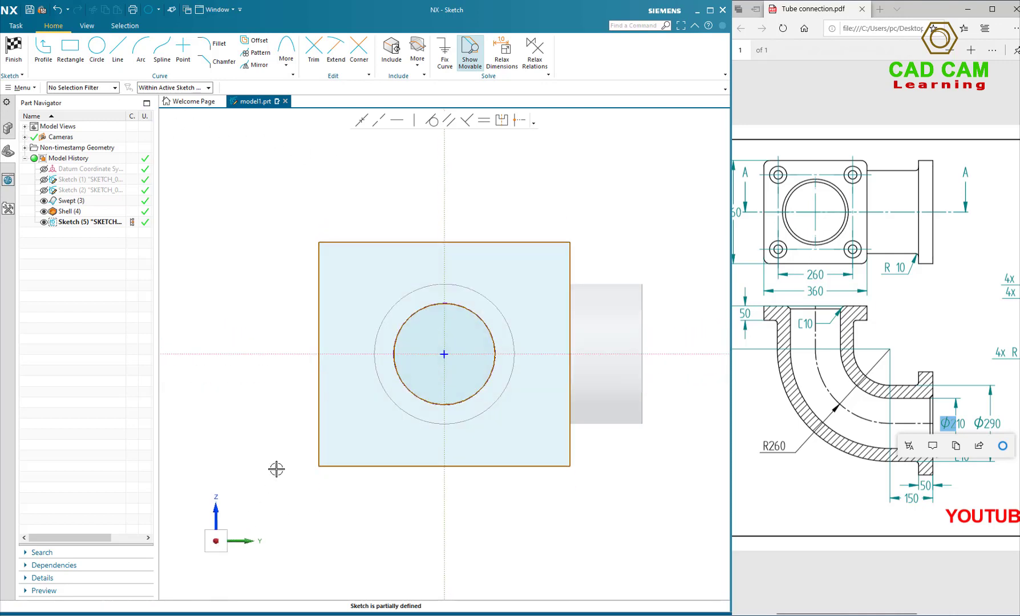
click(499, 242)
click(888, 601)
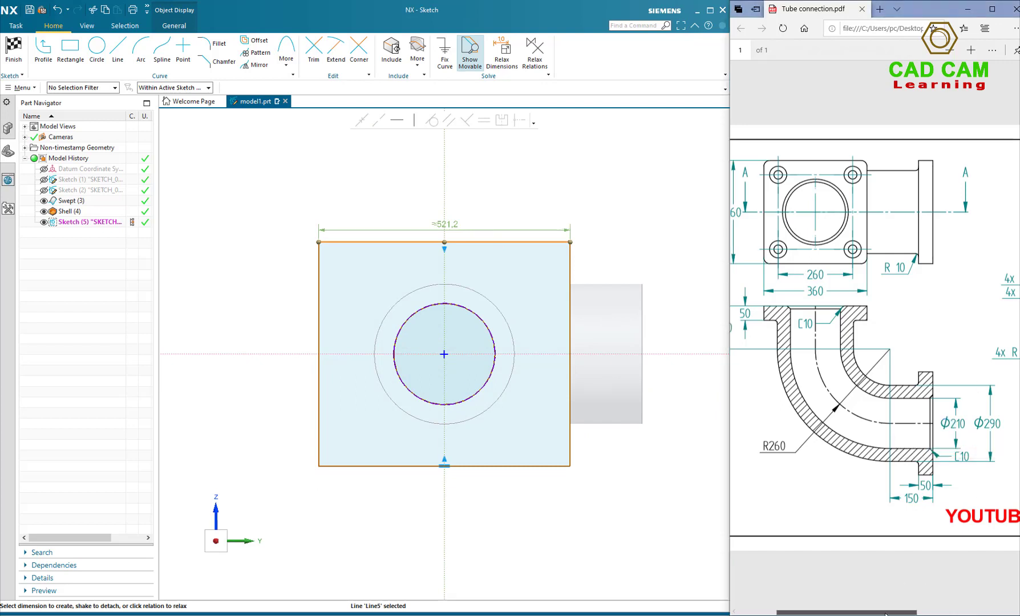
drag(886, 610, 860, 611)
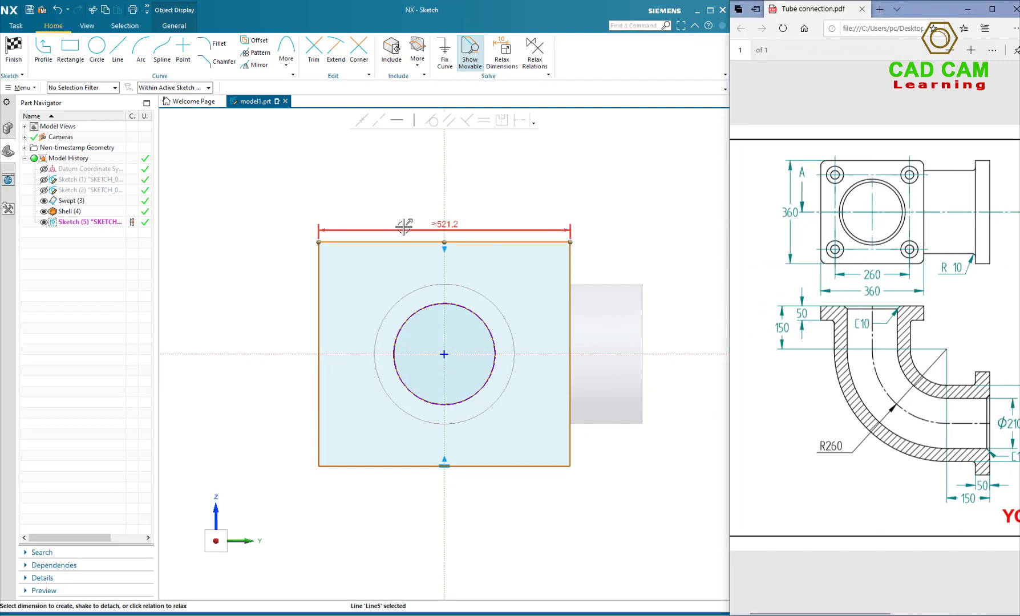
double_click(437, 225)
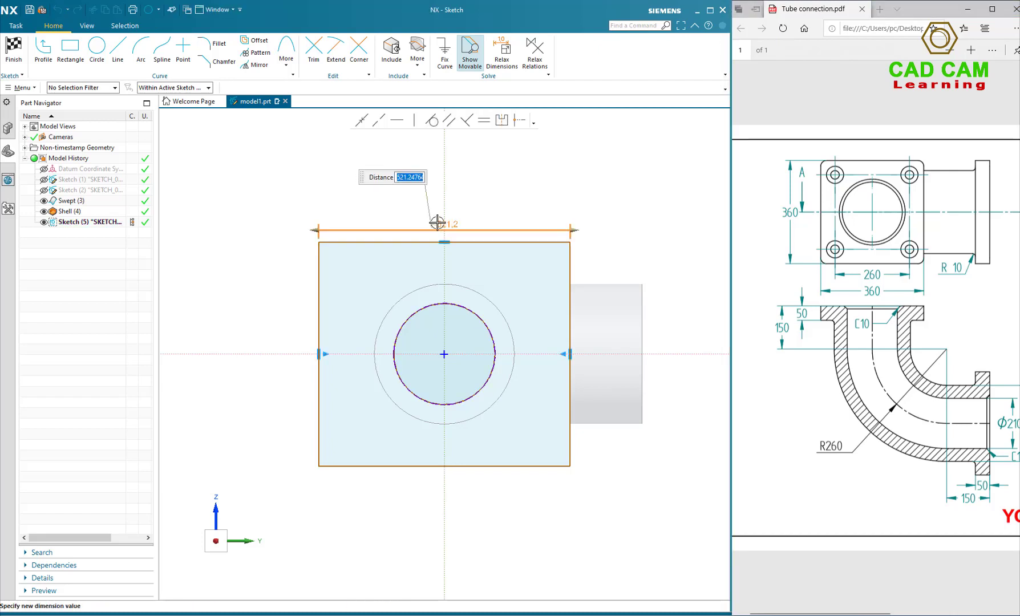
text(360)
key(Return)
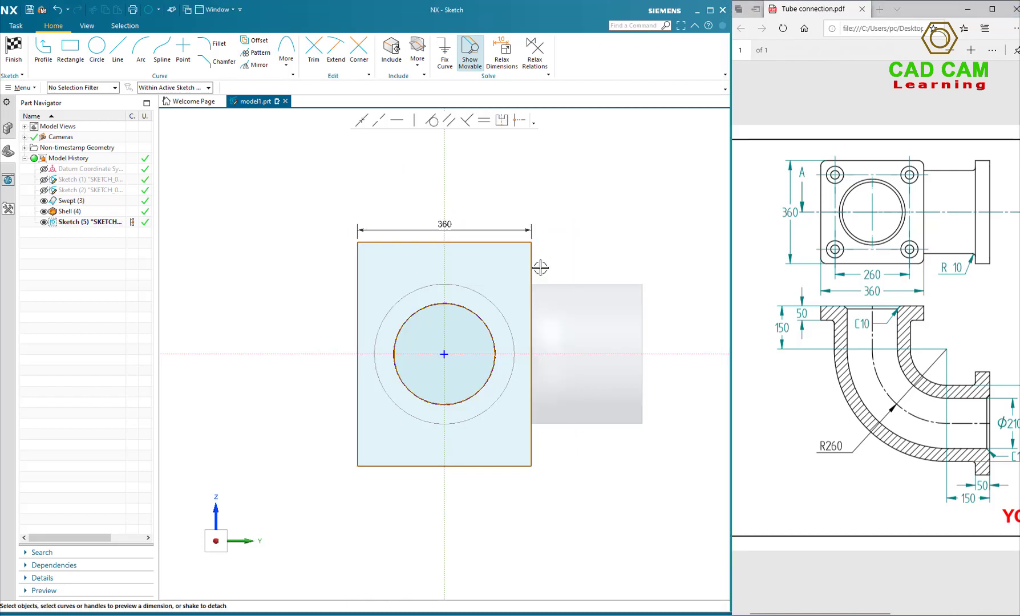
Dimension the rectangle's right edge to 360 and finish the sketch.
click(531, 257)
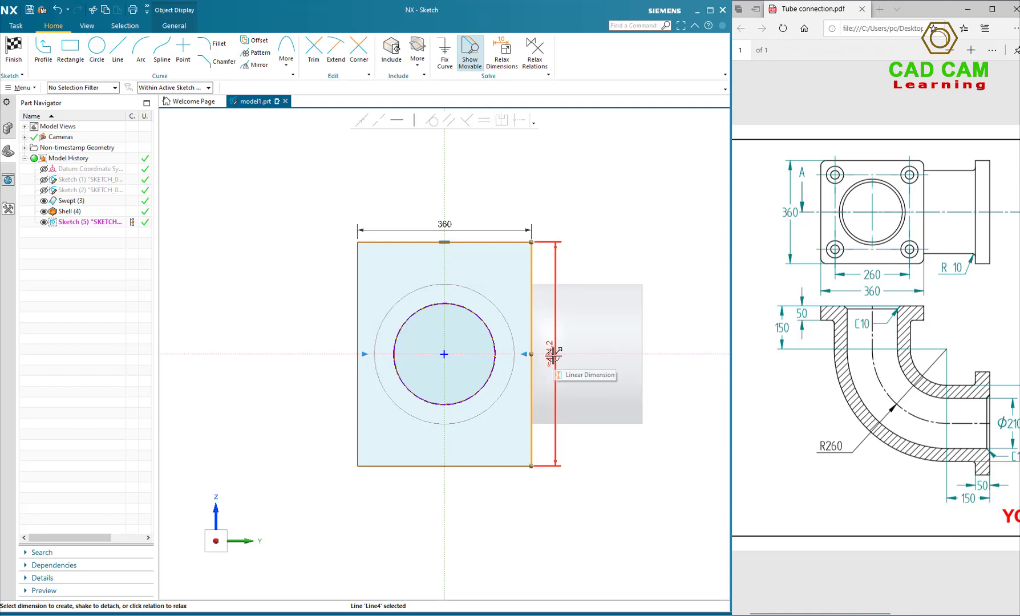
click(553, 354)
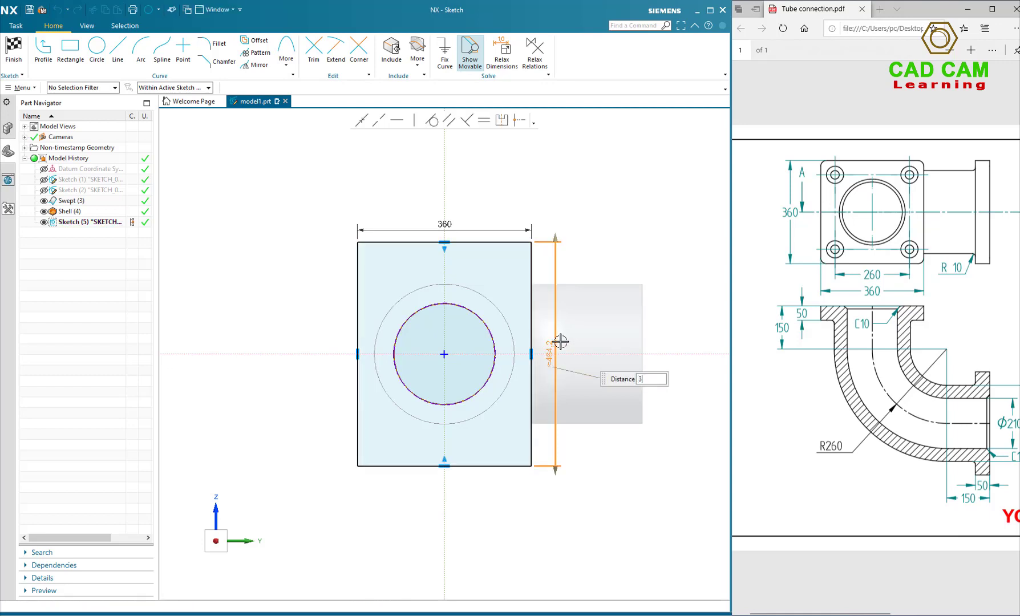
key(Return)
key(Escape)
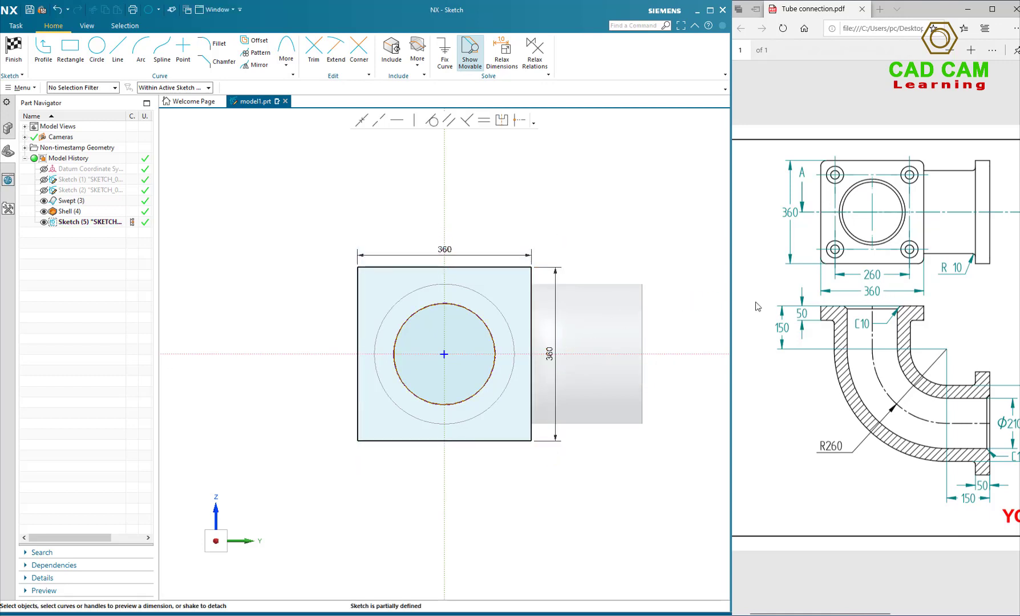
click(14, 50)
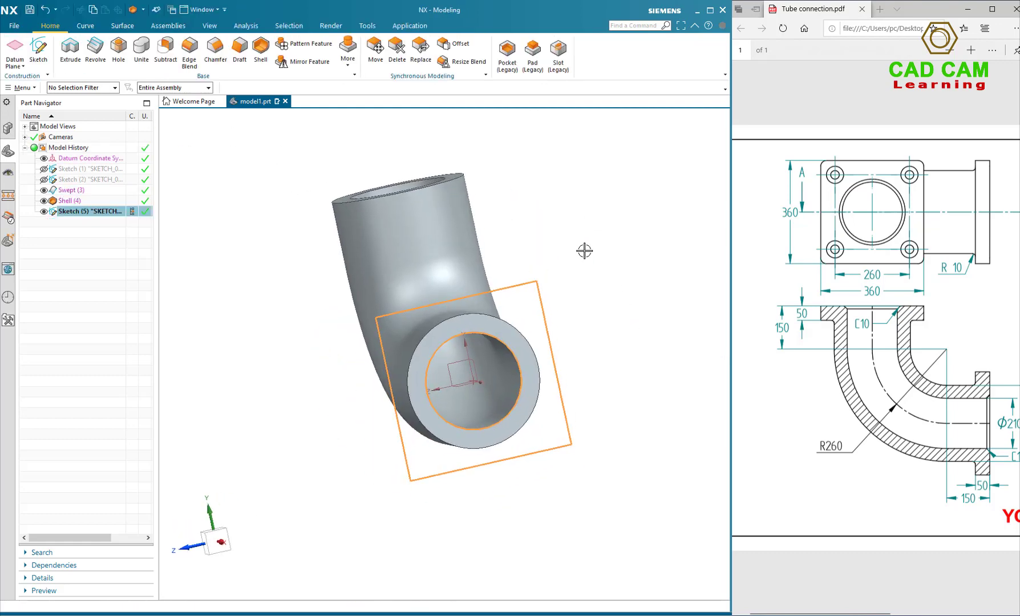
Extrude Sketch (5) 50 mm in the reversed direction, united with the tube, as a square flange.
middle_drag(584, 248, 557, 245)
scroll(184, 152, up, 2)
click(78, 57)
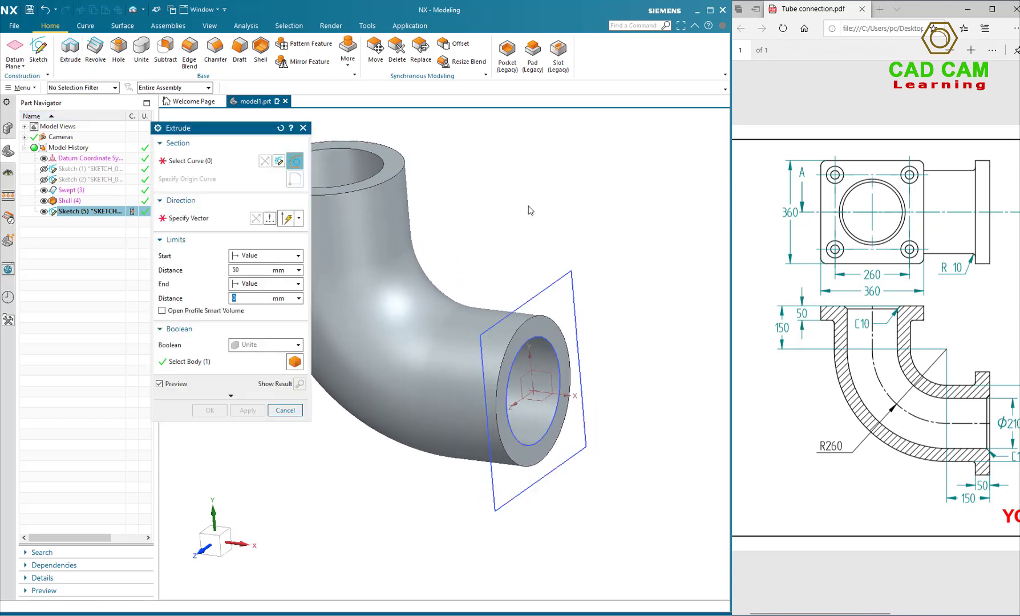
mouse_move(561, 220)
middle_down()
mouse_move(542, 222)
mouse_move(566, 230)
middle_up()
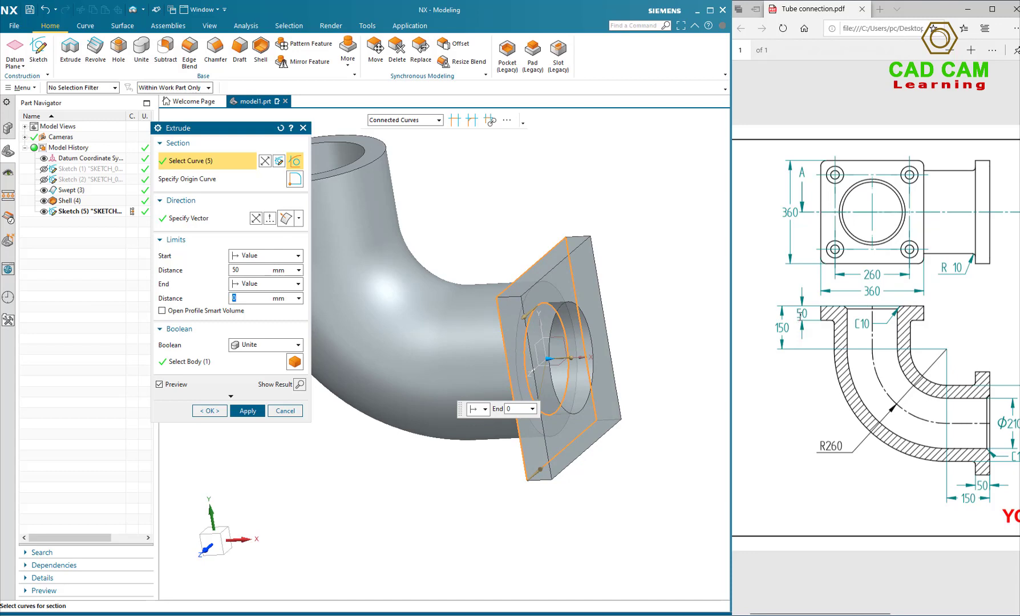
double_click(801, 313)
click(251, 272)
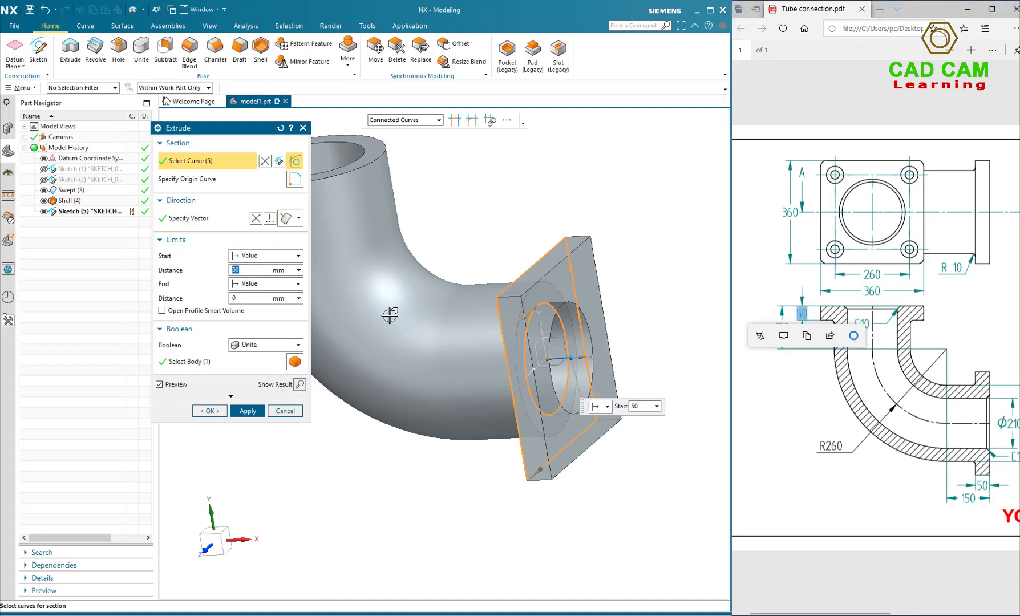
click(268, 346)
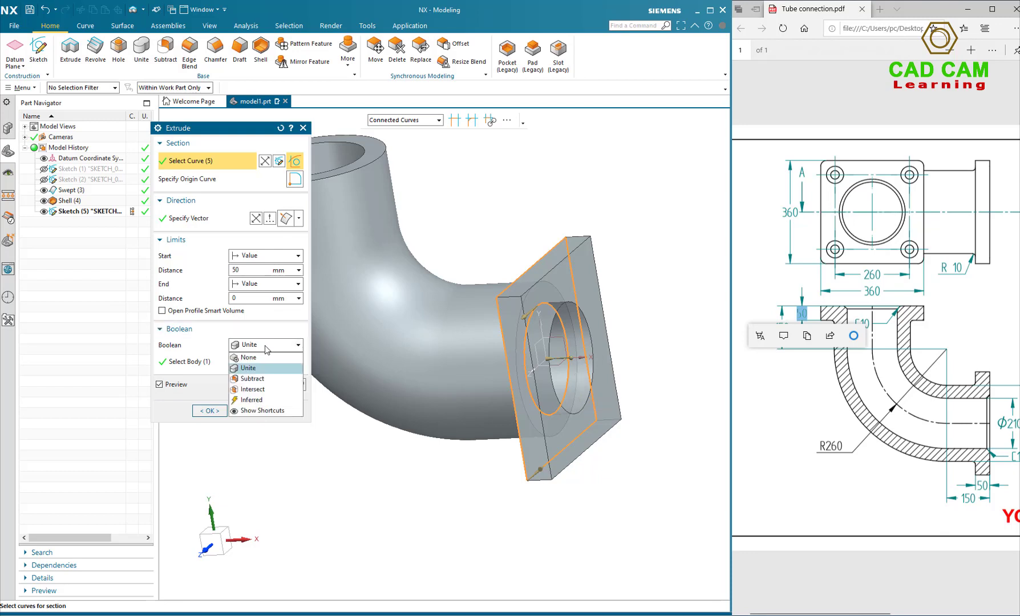
click(254, 370)
middle_drag(315, 257, 353, 243)
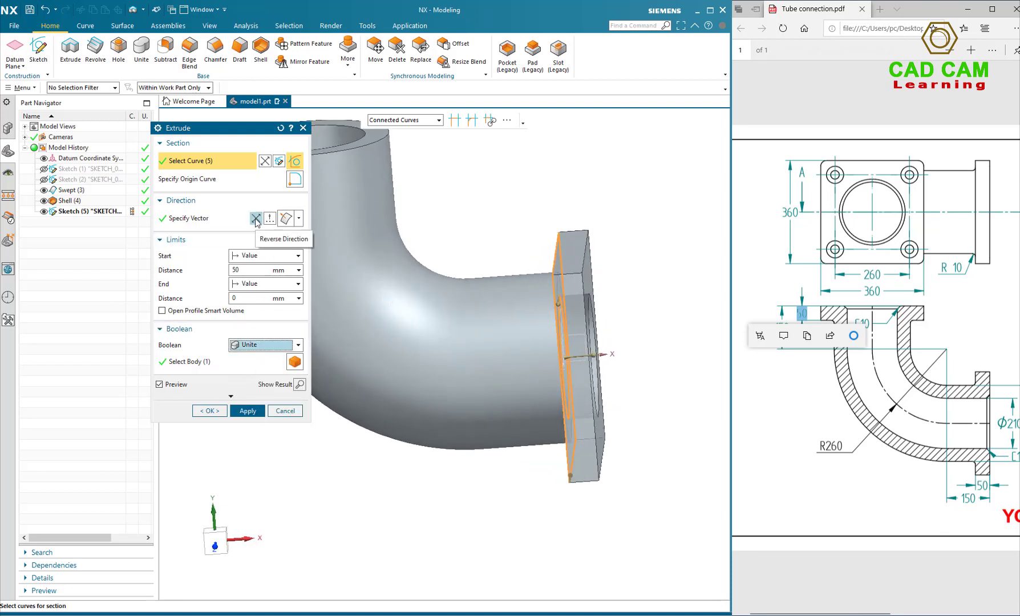
click(255, 219)
middle_drag(558, 280, 399, 320)
click(248, 410)
click(296, 411)
Hide Sketch (5) and start a new Hole feature.
mouse_move(644, 279)
middle_down()
mouse_move(596, 271)
mouse_move(542, 165)
middle_up()
click(44, 212)
middle_drag(421, 214, 348, 242)
click(641, 206)
middle_drag(641, 206, 404, 171)
click(119, 48)
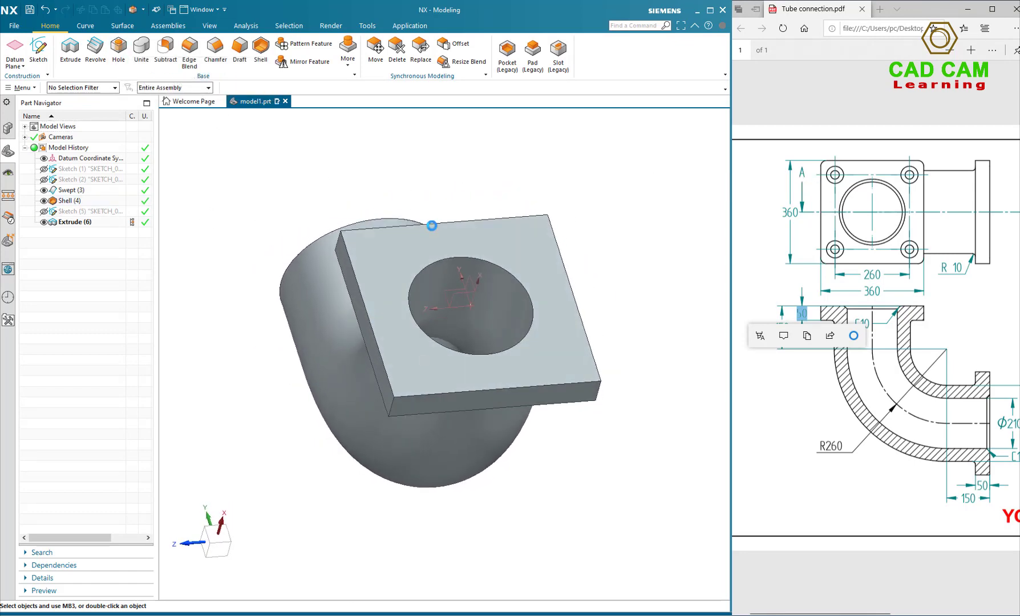
middle_drag(656, 303, 700, 266)
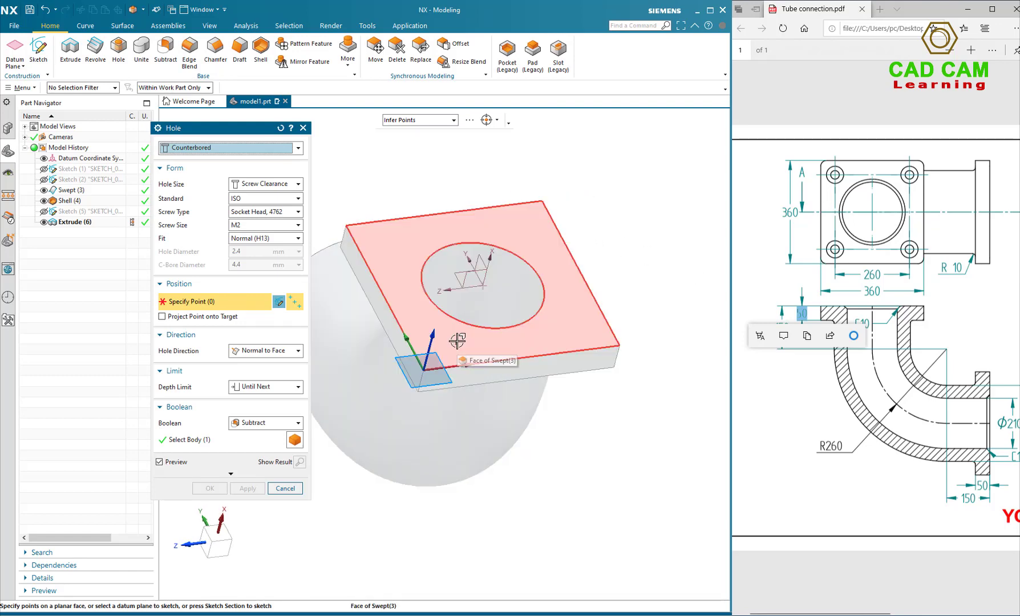
Place the hole point on the flange's top face and review the screw-clearance M2 sizing.
click(457, 341)
middle_drag(456, 340, 568, 351)
scroll(568, 352, up, 4)
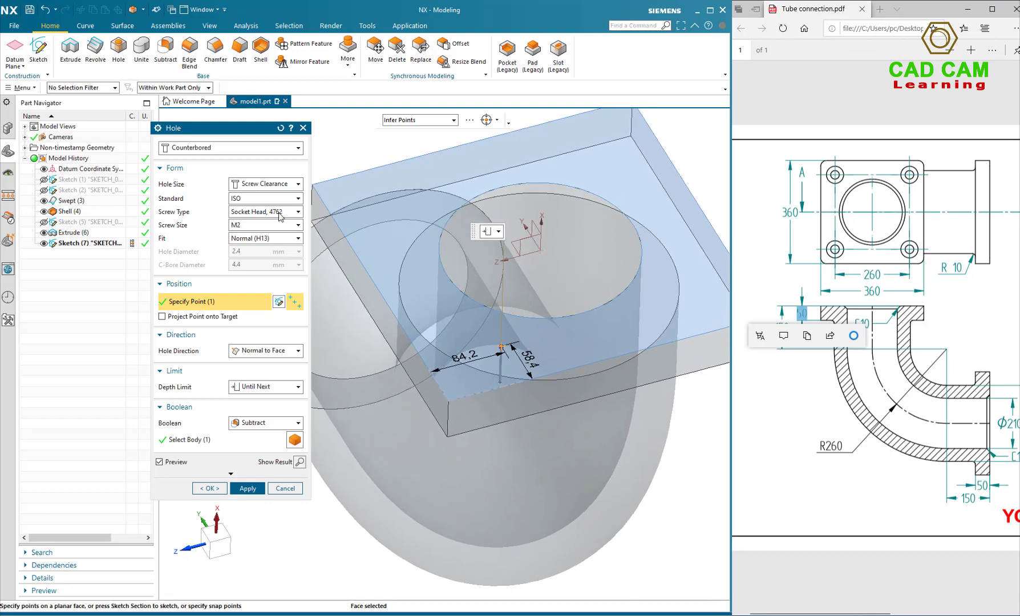
click(255, 184)
click(269, 214)
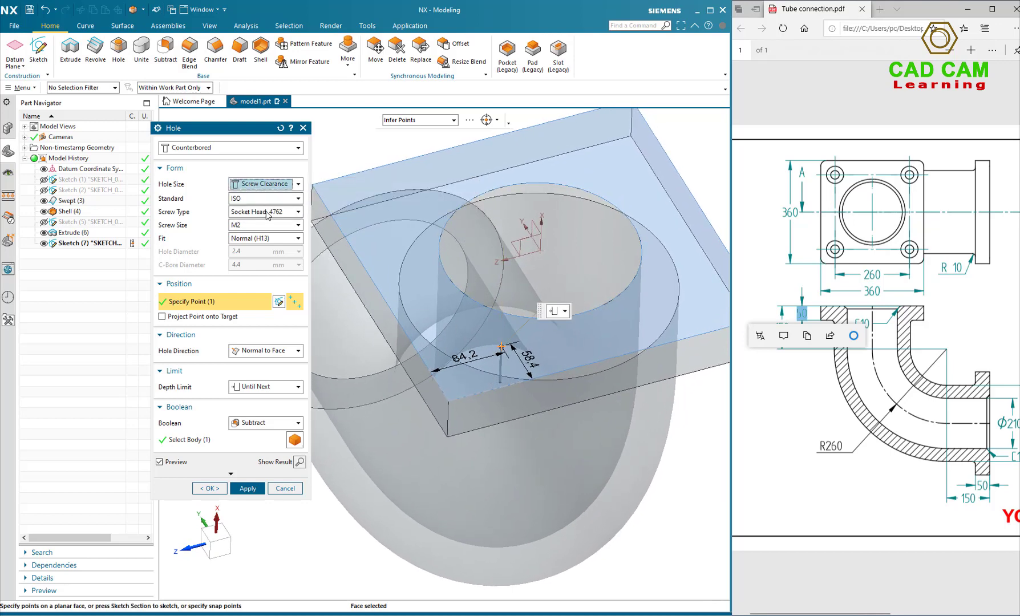
click(255, 225)
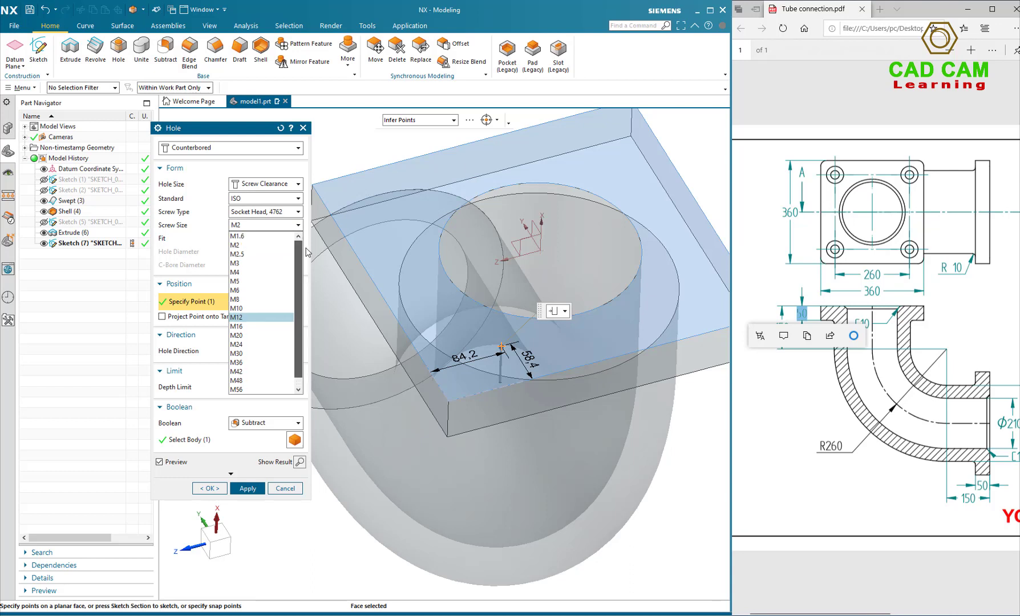
click(276, 226)
click(277, 226)
click(280, 227)
Switch to custom counterbored sizing: Ø30 hole, Ø60 counterbore, 10 mm deep.
click(944, 308)
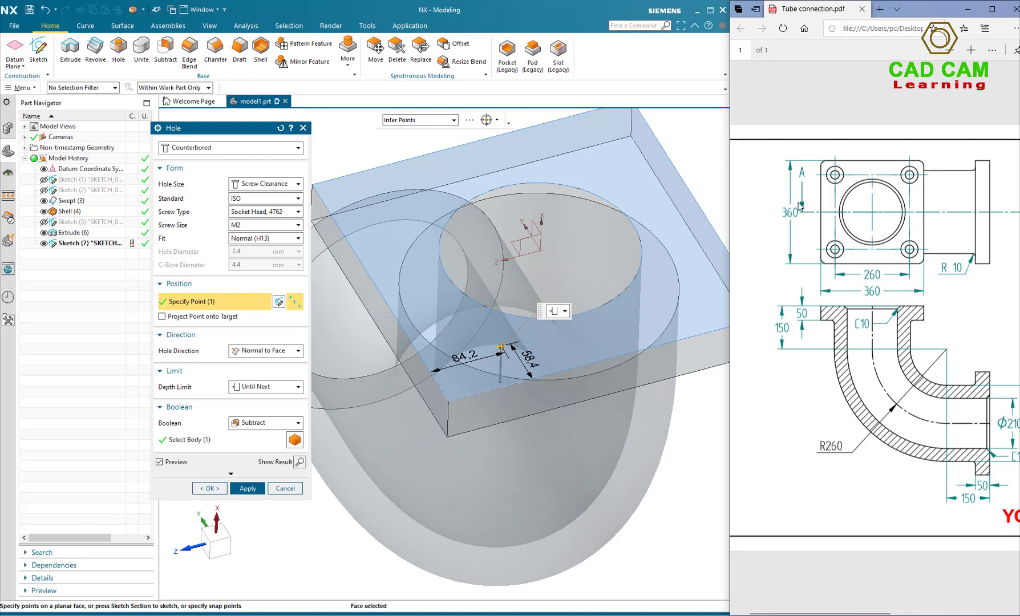
click(292, 184)
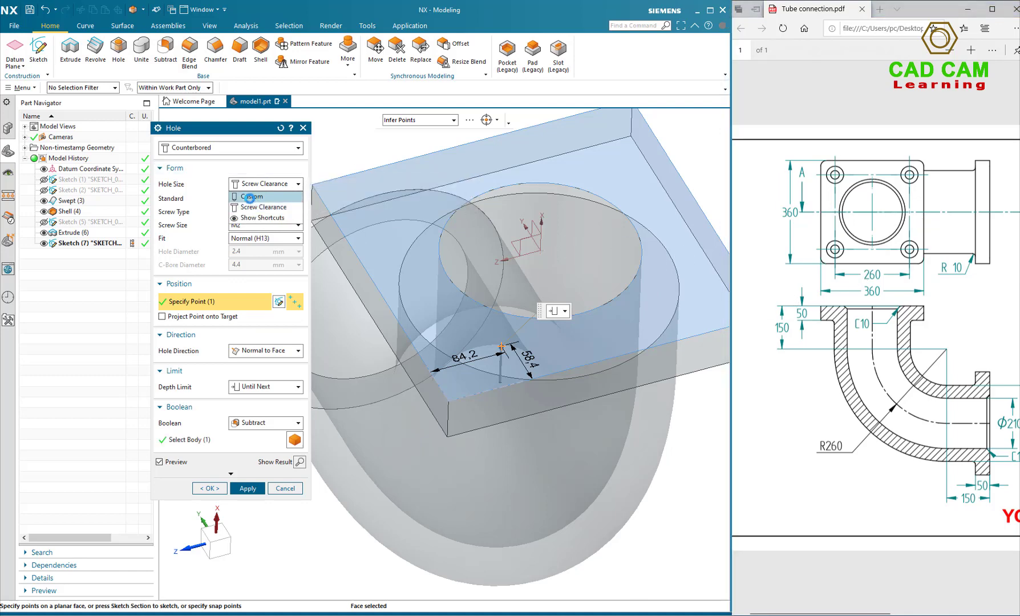
click(252, 200)
click(245, 199)
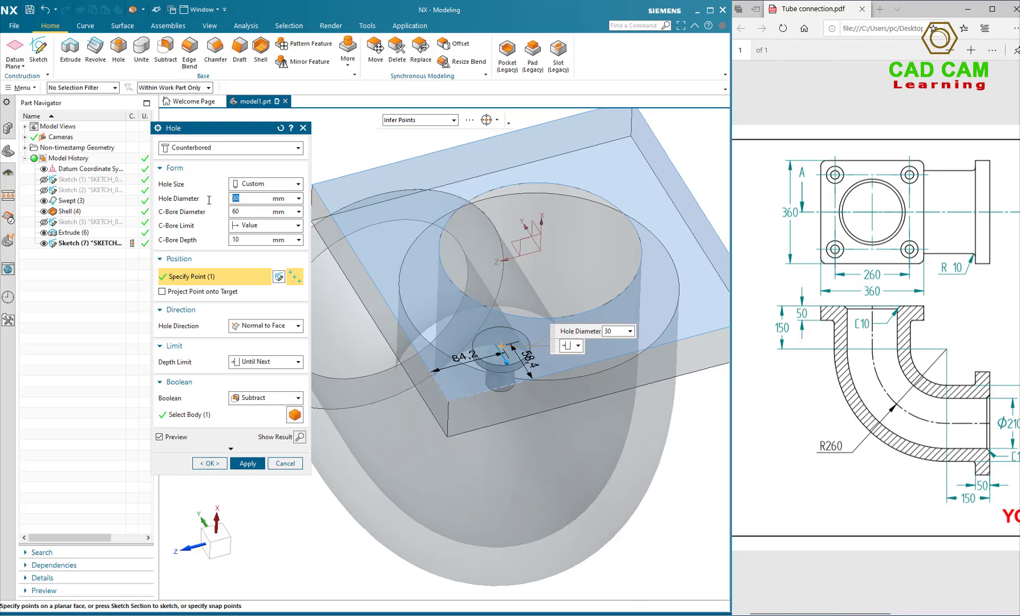
click(876, 502)
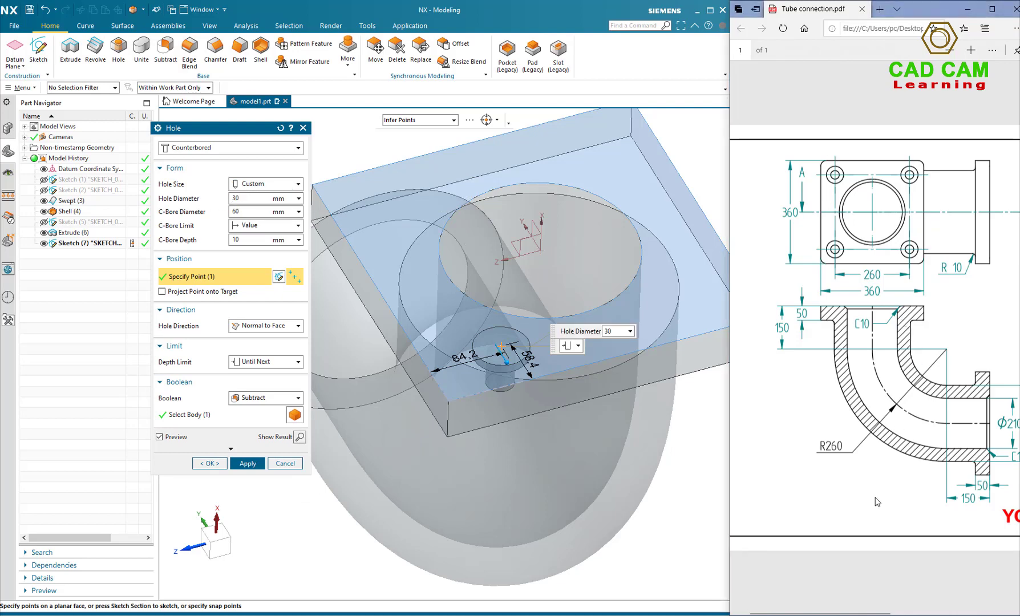
mouse_move(824, 613)
mouse_down()
mouse_move(947, 609)
mouse_move(972, 596)
mouse_up()
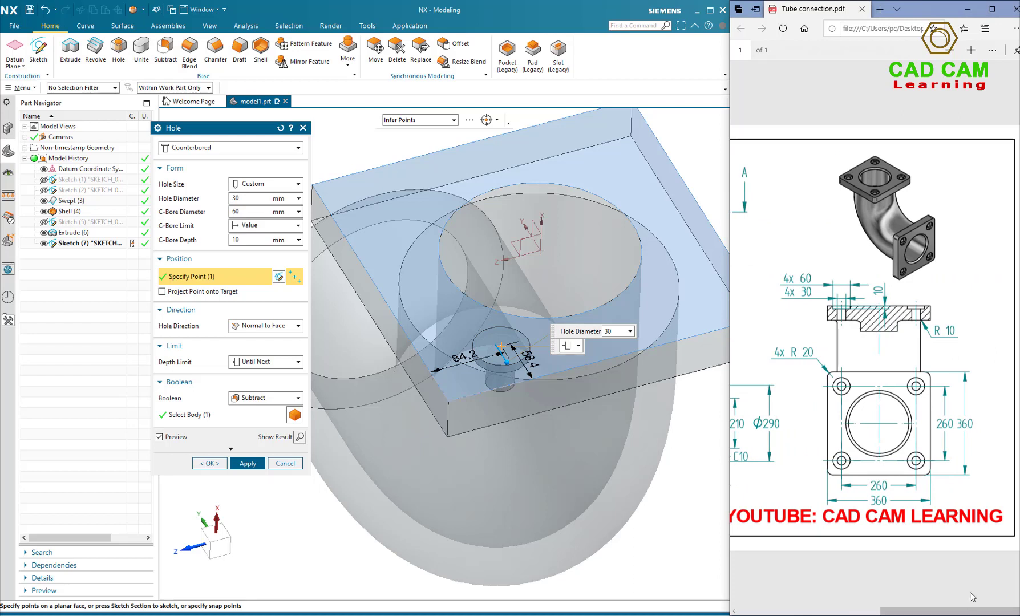
click(800, 293)
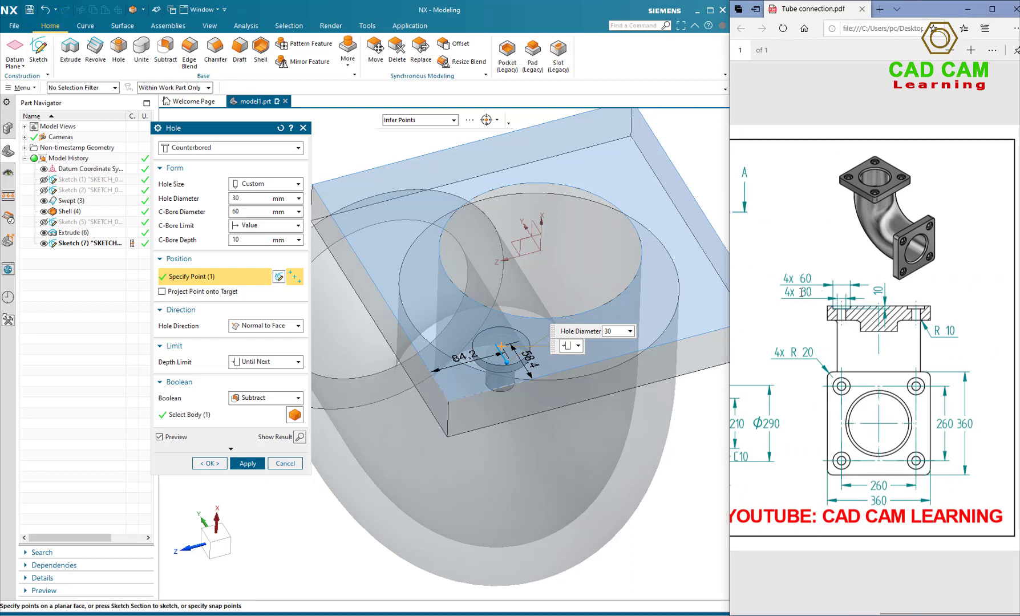
double_click(802, 293)
double_click(245, 198)
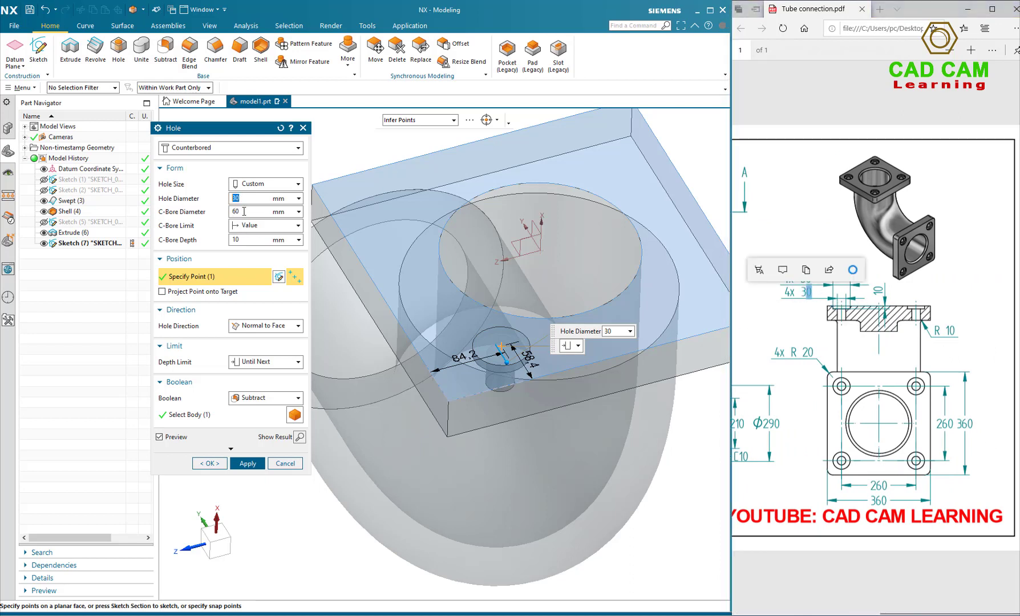
click(247, 211)
click(928, 295)
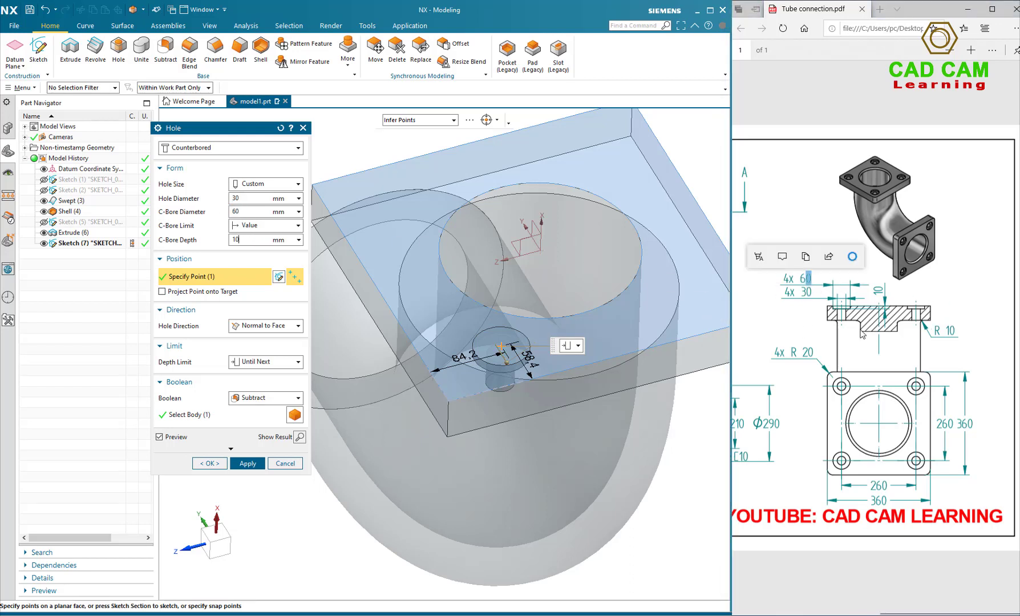
click(242, 241)
double_click(244, 240)
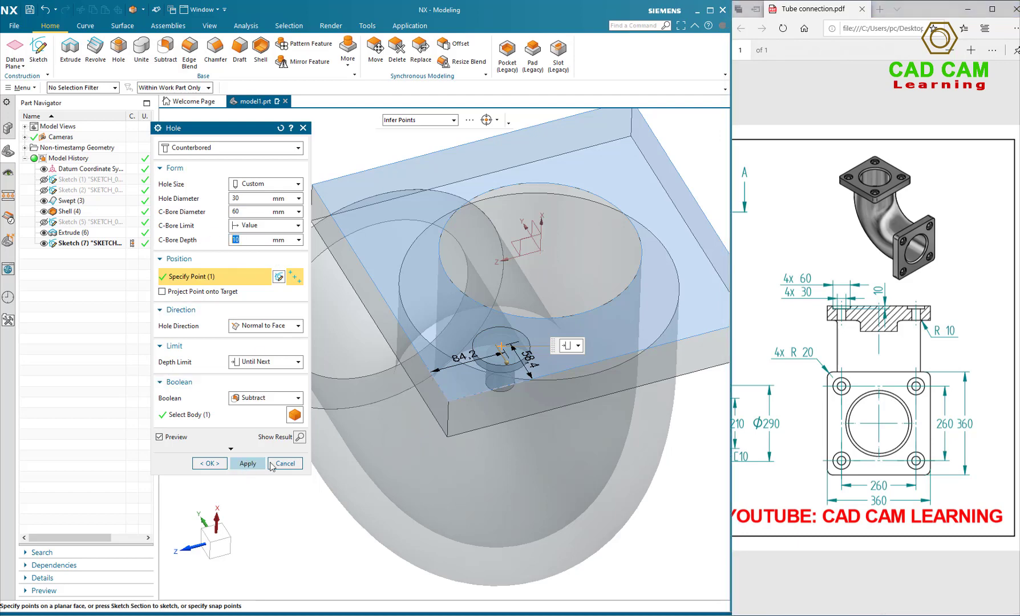
Set both hole position dimensions to 50 mm and cut the hole.
click(245, 465)
scroll(532, 361, up, 4)
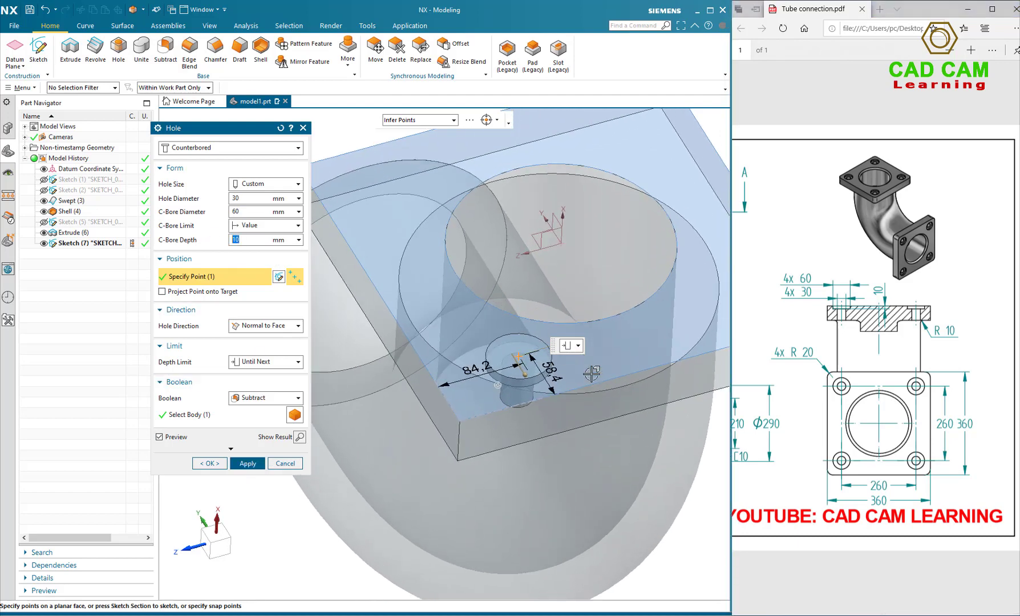
click(963, 429)
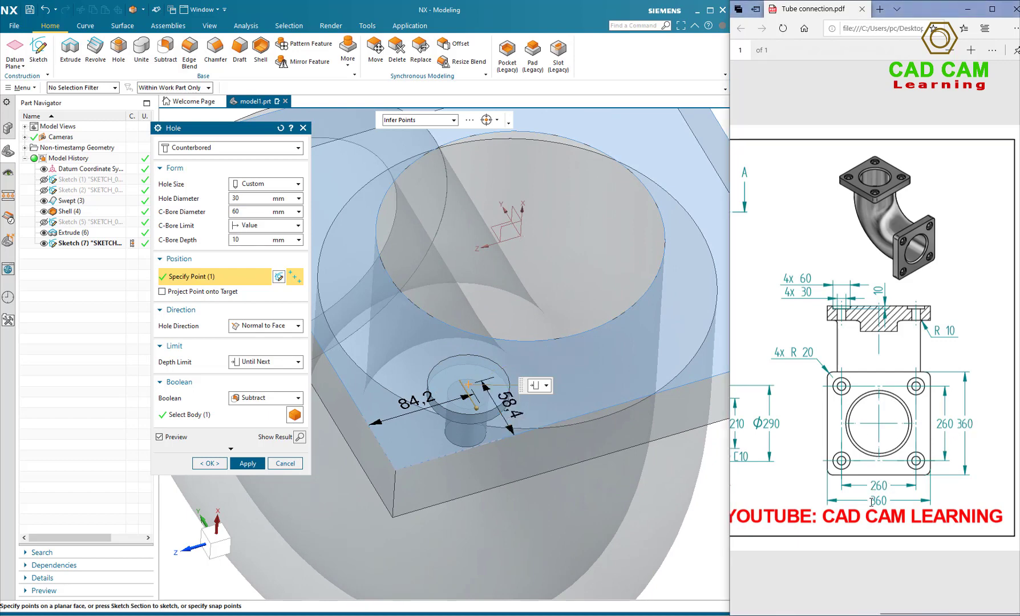
drag(870, 501, 876, 502)
click(831, 458)
double_click(513, 406)
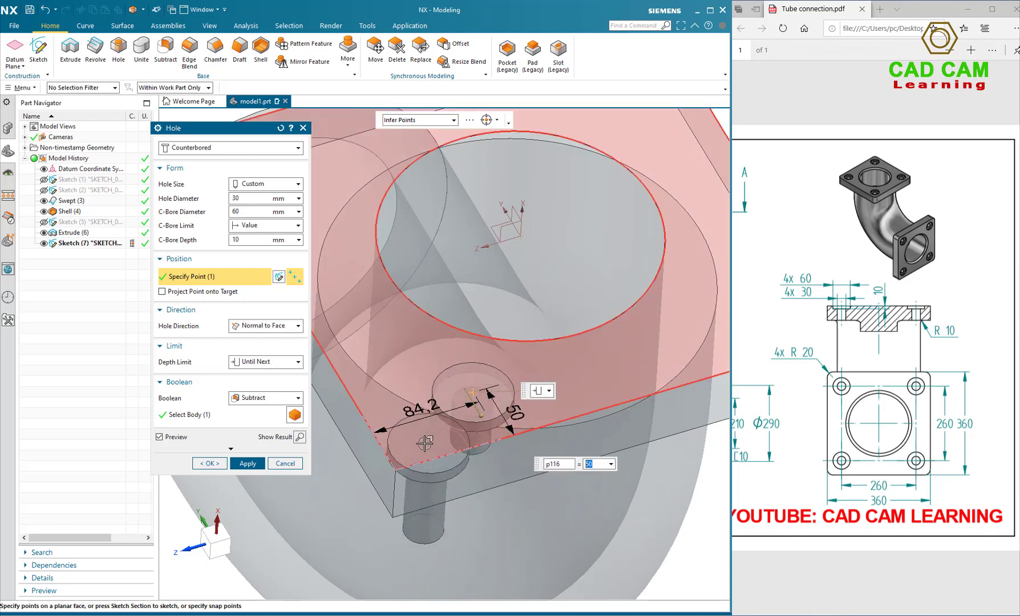
key(Return)
double_click(420, 409)
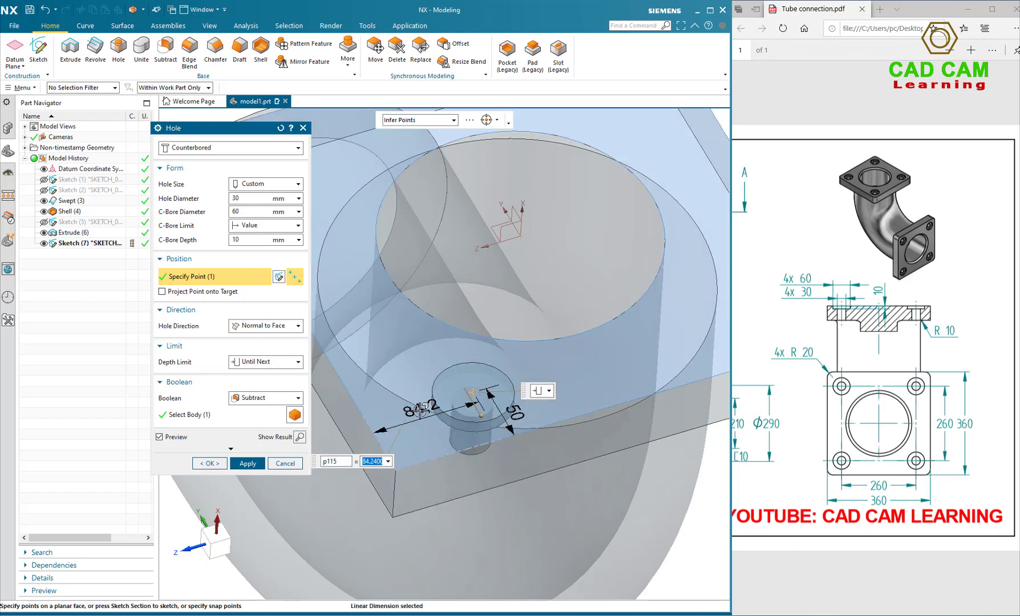
key(Return)
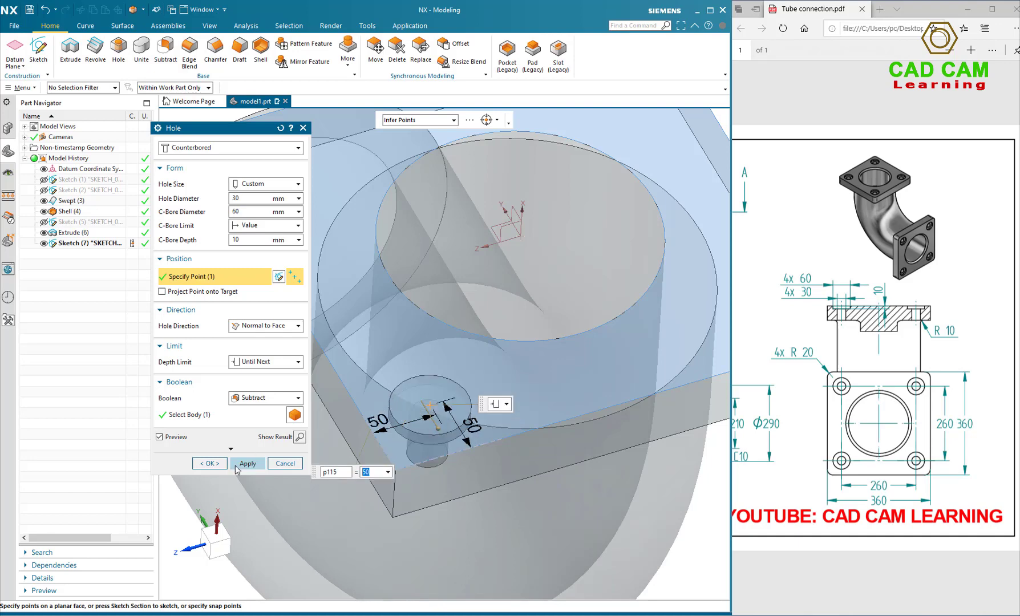
click(248, 463)
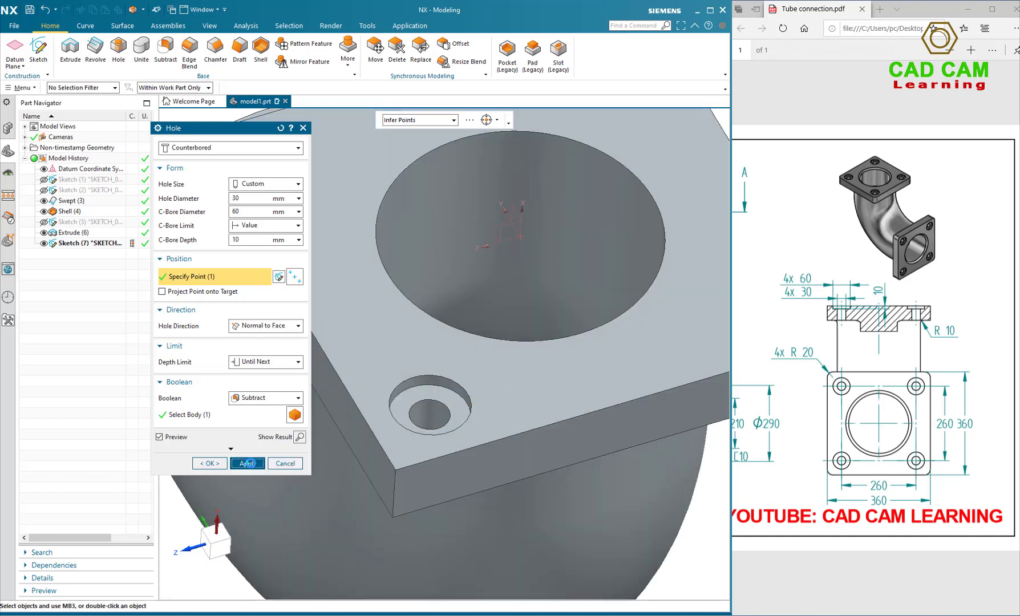
Close the Hole dialog, open Pattern Feature, and select the counterbored hole.
click(285, 463)
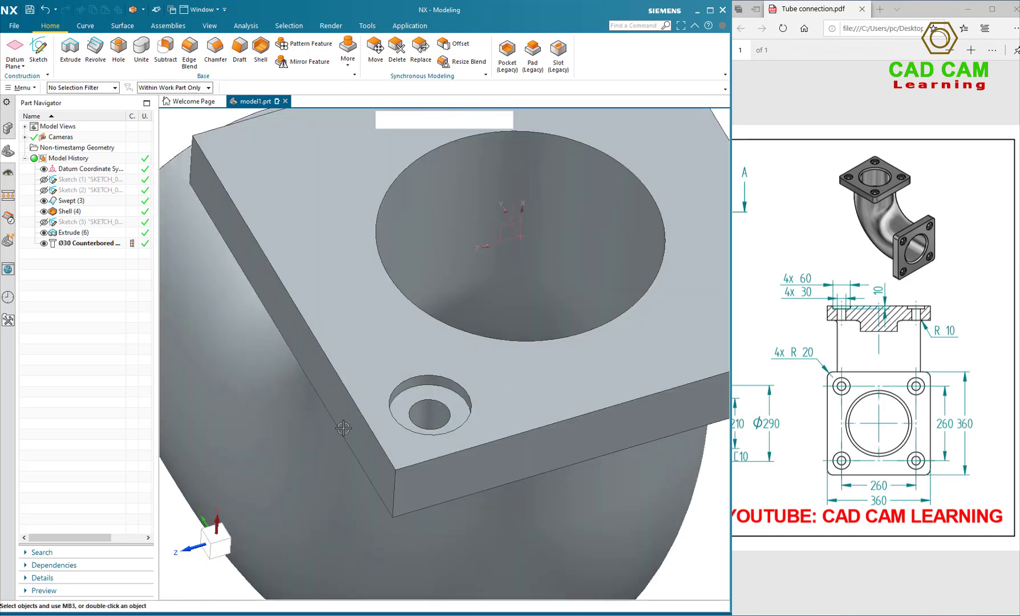
scroll(384, 403, up, 3)
scroll(383, 403, down, 3)
middle_drag(414, 414, 515, 420)
scroll(527, 342, up, 3)
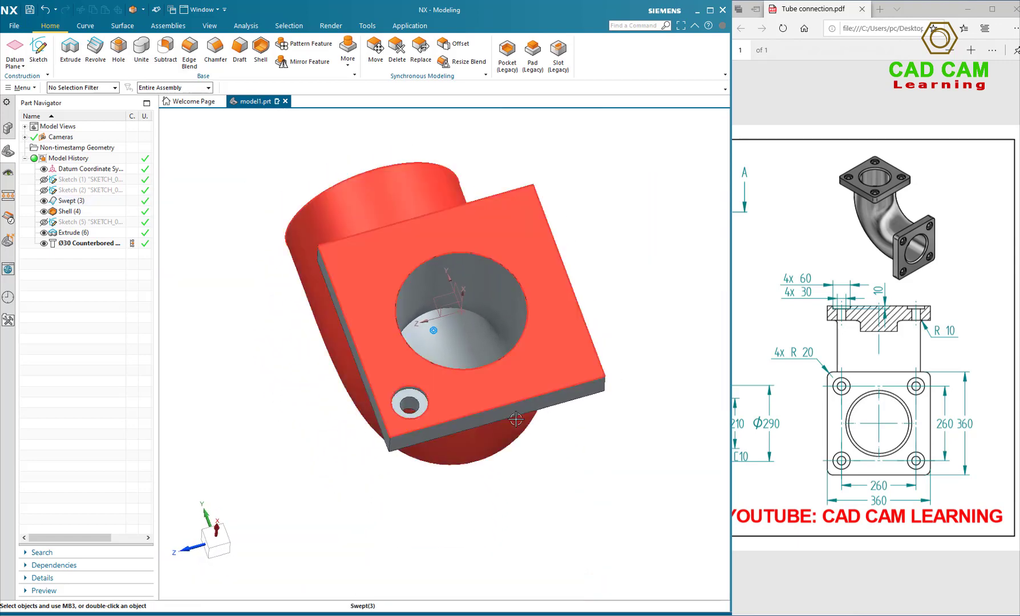
click(310, 47)
middle_drag(558, 312, 424, 307)
middle_drag(505, 371, 600, 285)
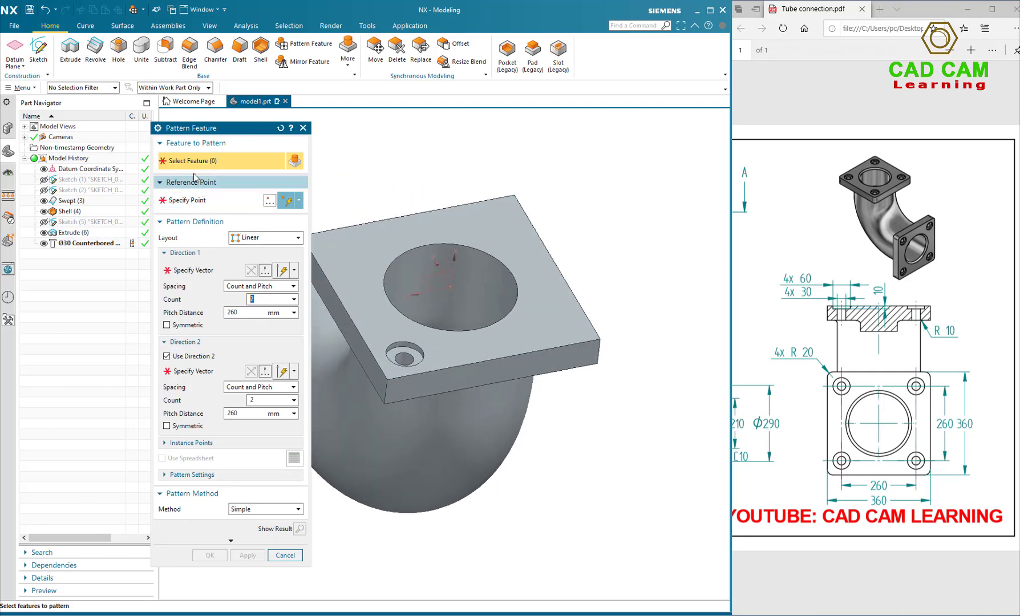
click(402, 350)
middle_drag(402, 351, 312, 343)
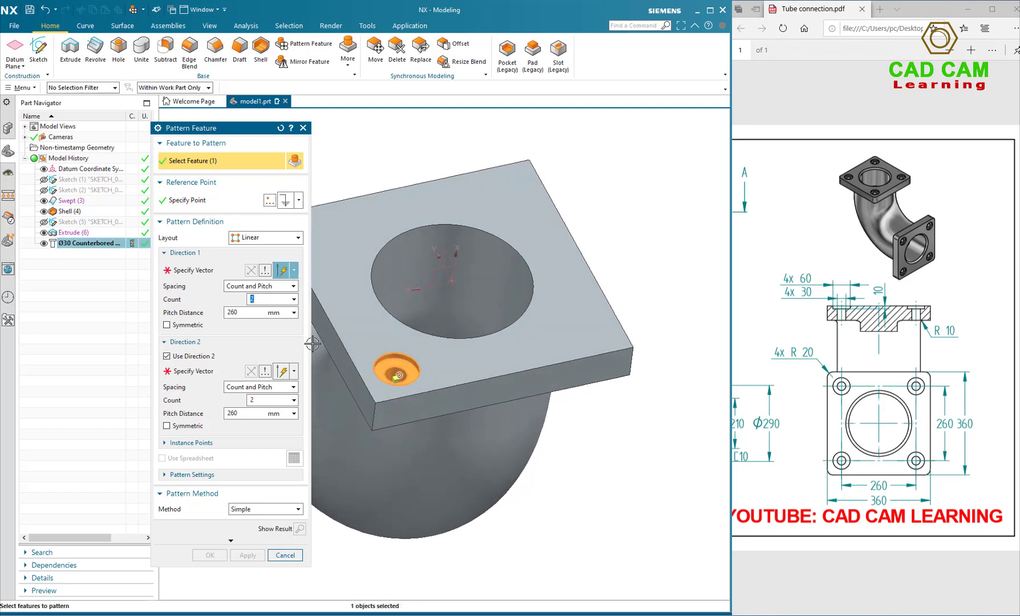
Set both pattern directions along the flange edges with count 2 and 260 mm pitch, and create it.
click(194, 270)
click(568, 361)
middle_drag(576, 365, 482, 383)
click(246, 312)
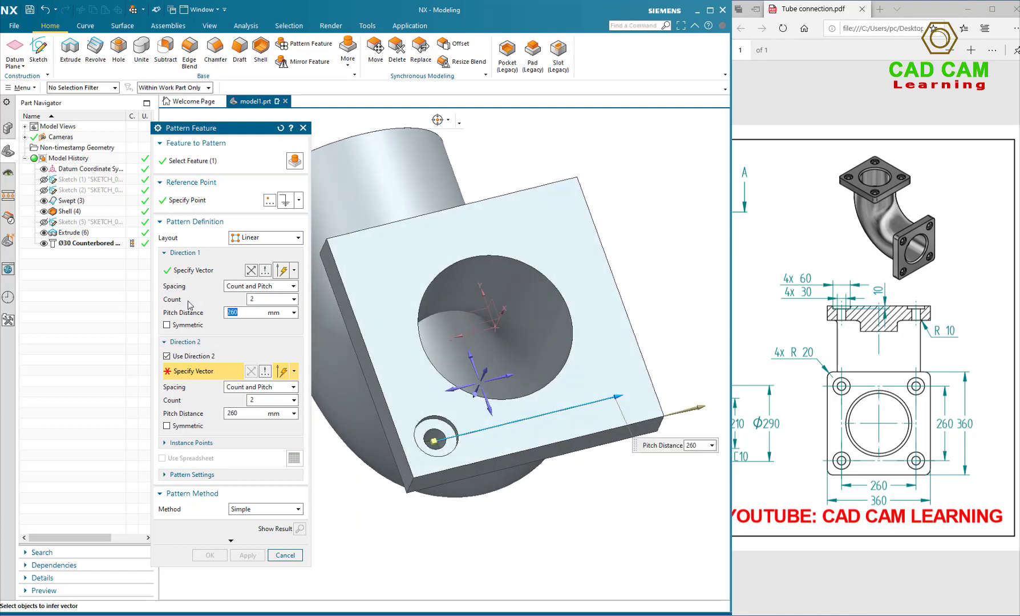
drag(871, 485, 888, 492)
click(951, 366)
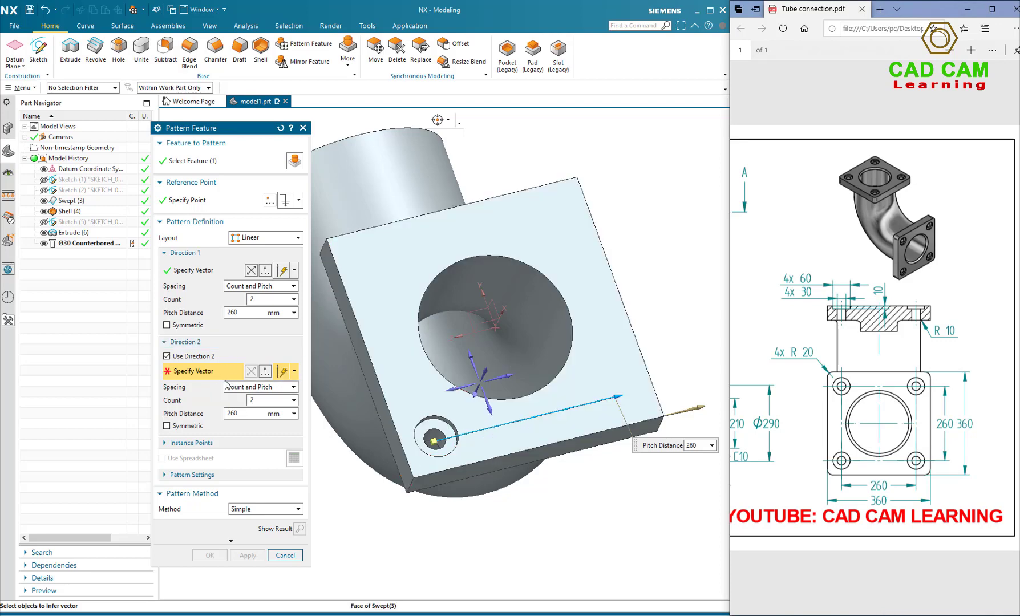
click(380, 384)
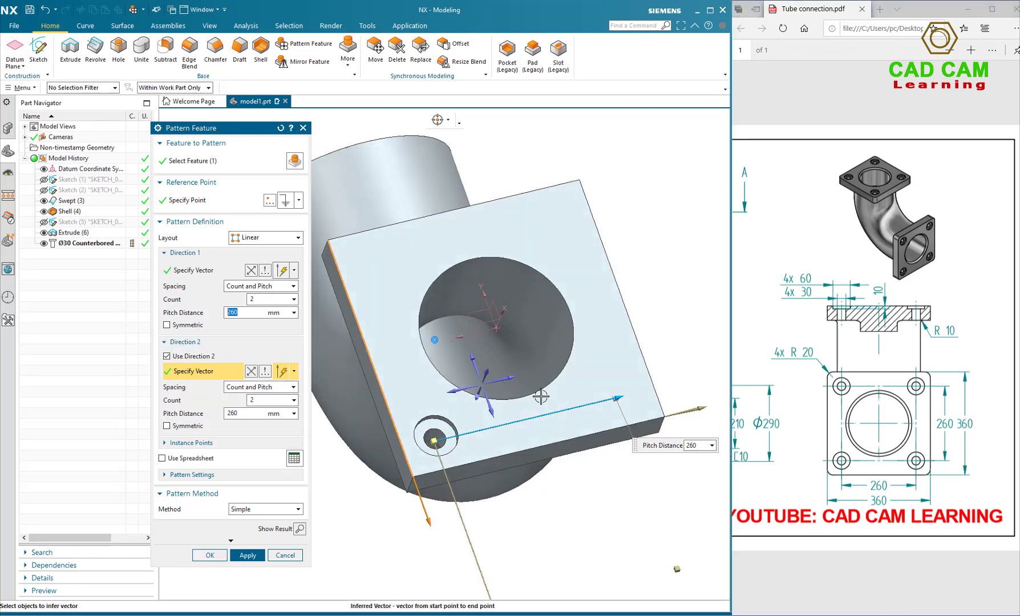
click(251, 373)
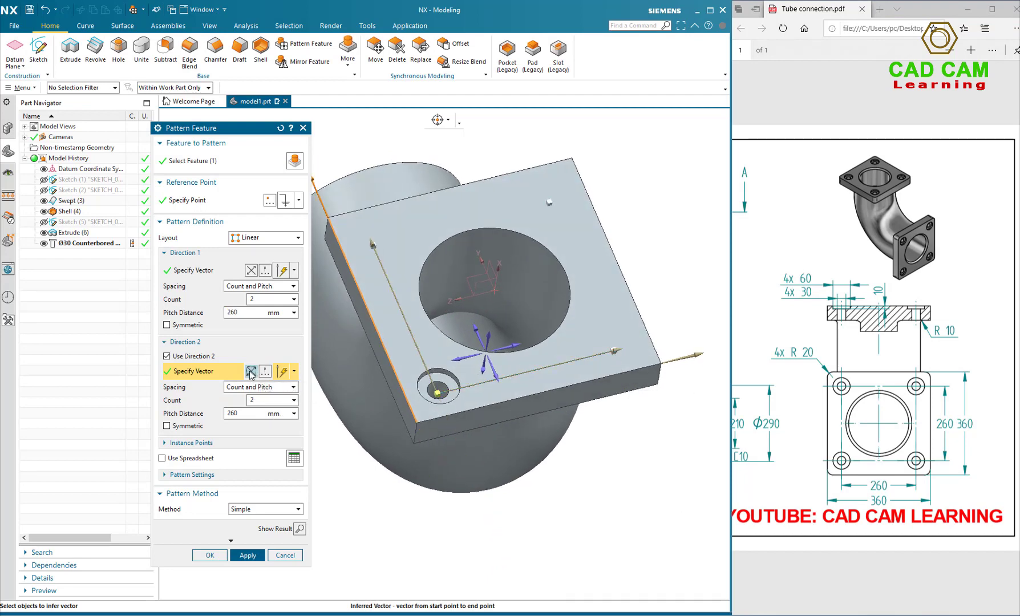
double_click(242, 411)
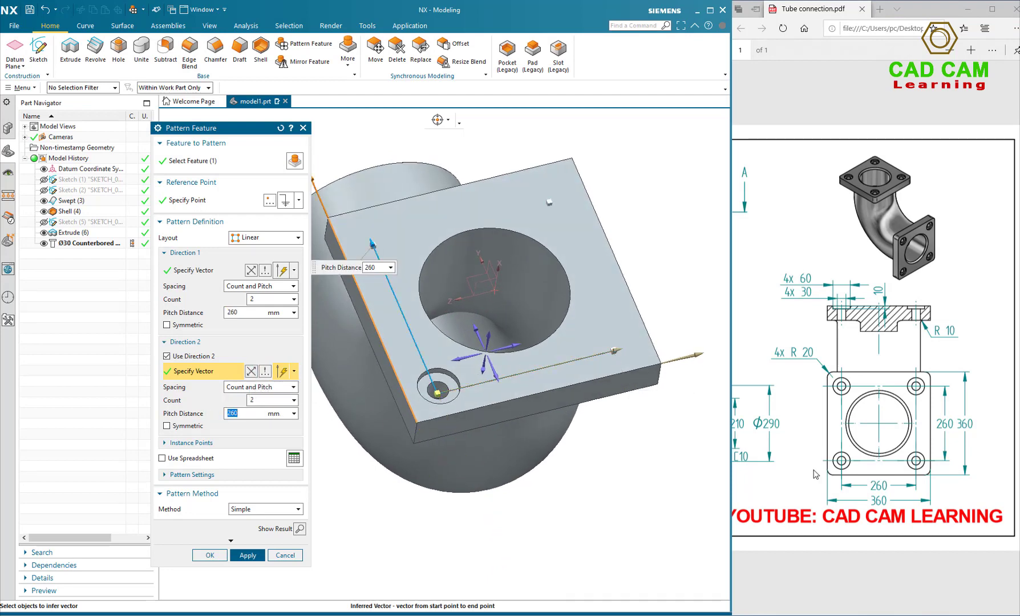
click(874, 487)
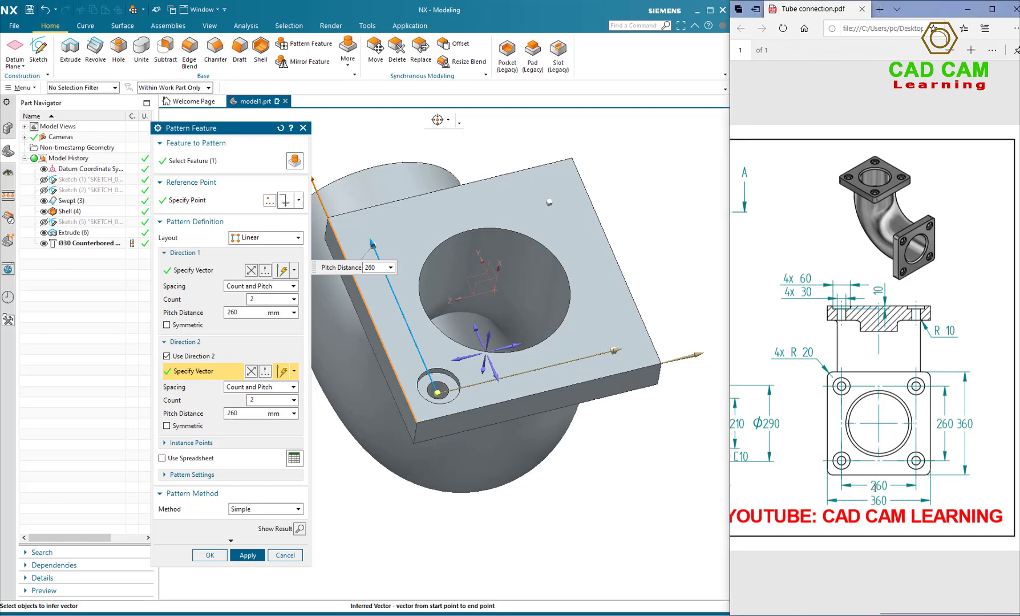
double_click(254, 400)
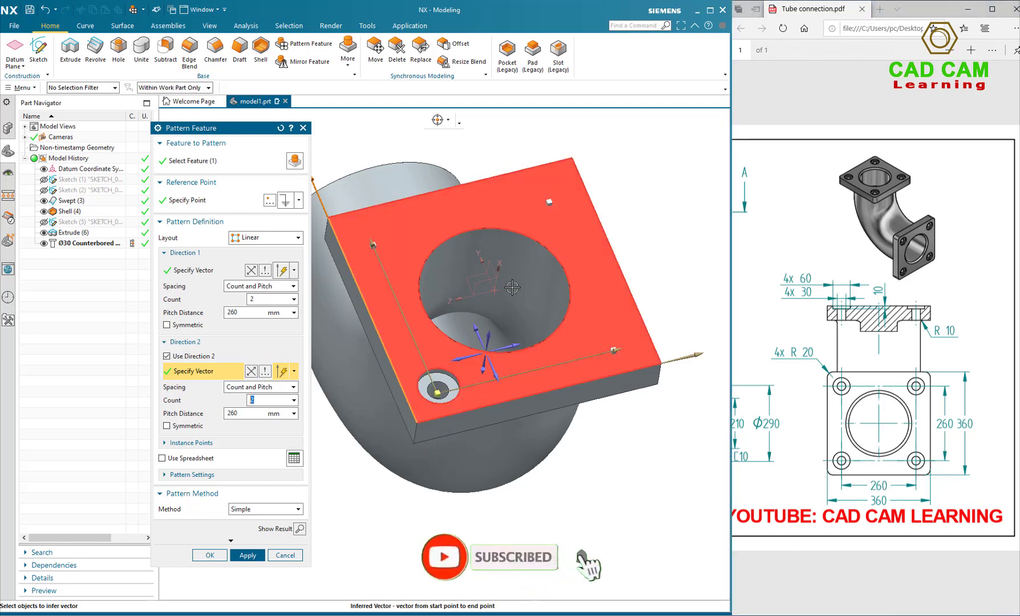
click(209, 555)
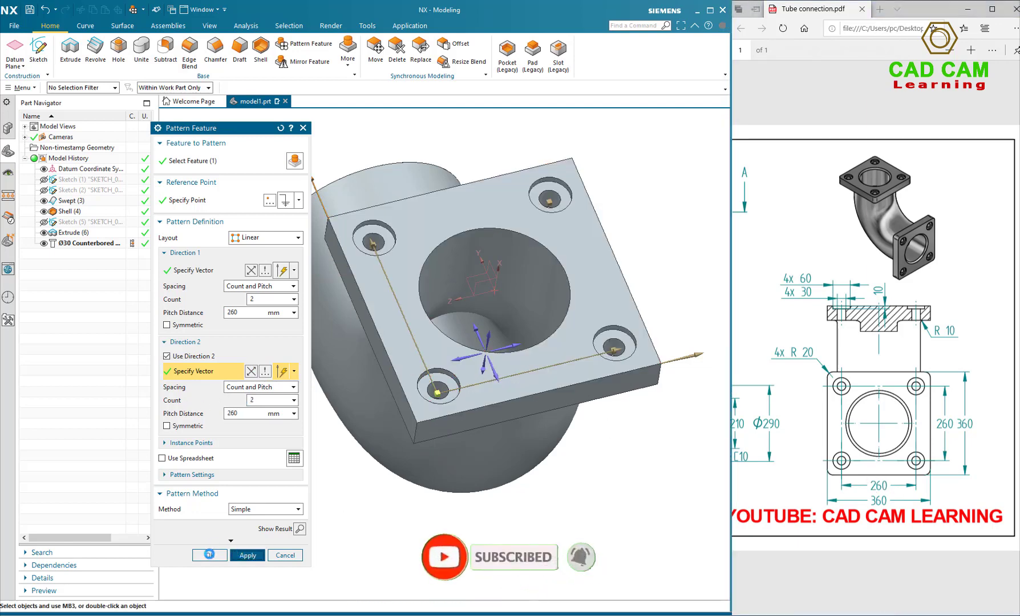
Close Pattern Feature and start a new sketch on the tube's open end face.
middle_drag(570, 365, 527, 442)
click(293, 556)
middle_drag(653, 356, 617, 196)
middle_drag(580, 316, 448, 231)
click(38, 51)
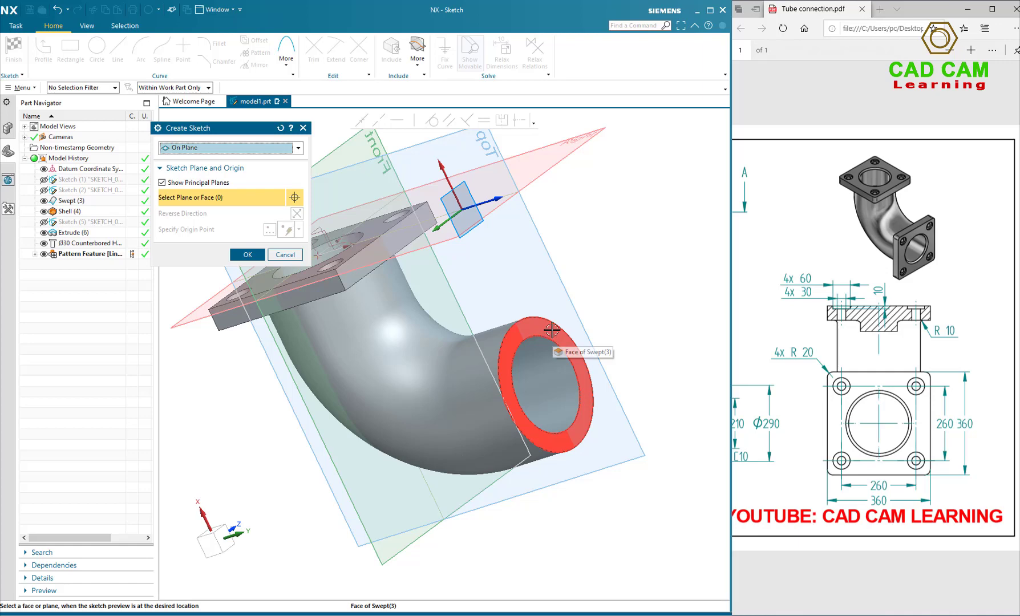
click(551, 331)
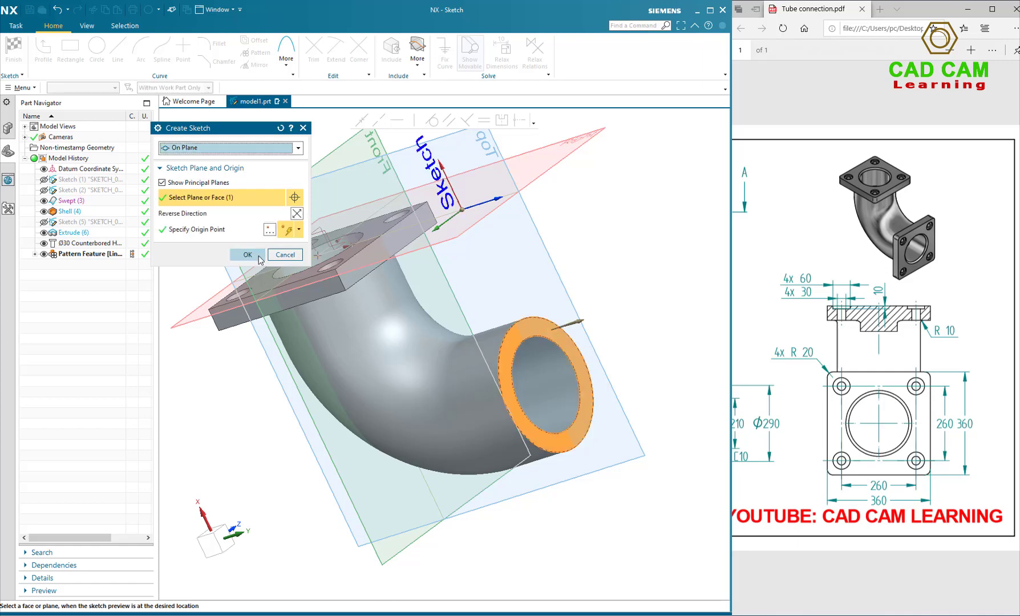
click(247, 255)
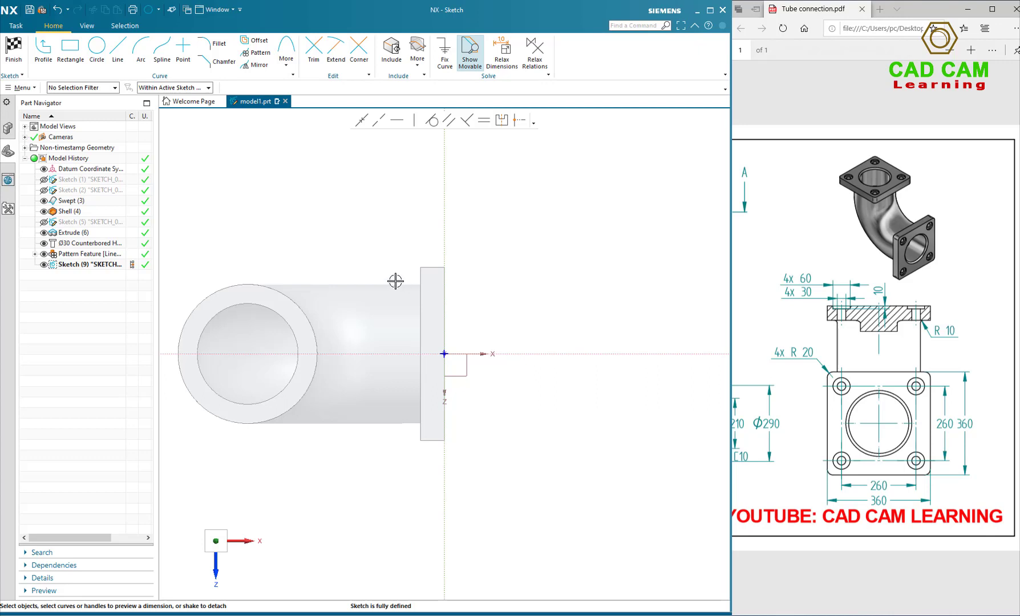
Draw a 3-point circle on the Ø210 inner bore edge.
shift+middle_drag(222, 263, 393, 275)
scroll(408, 244, up, 3)
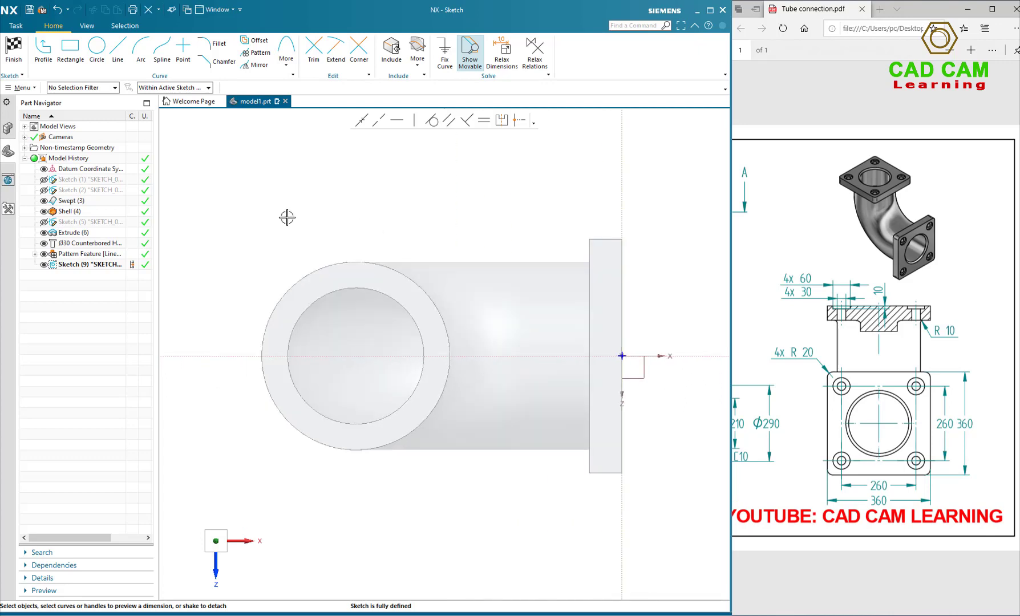
click(96, 48)
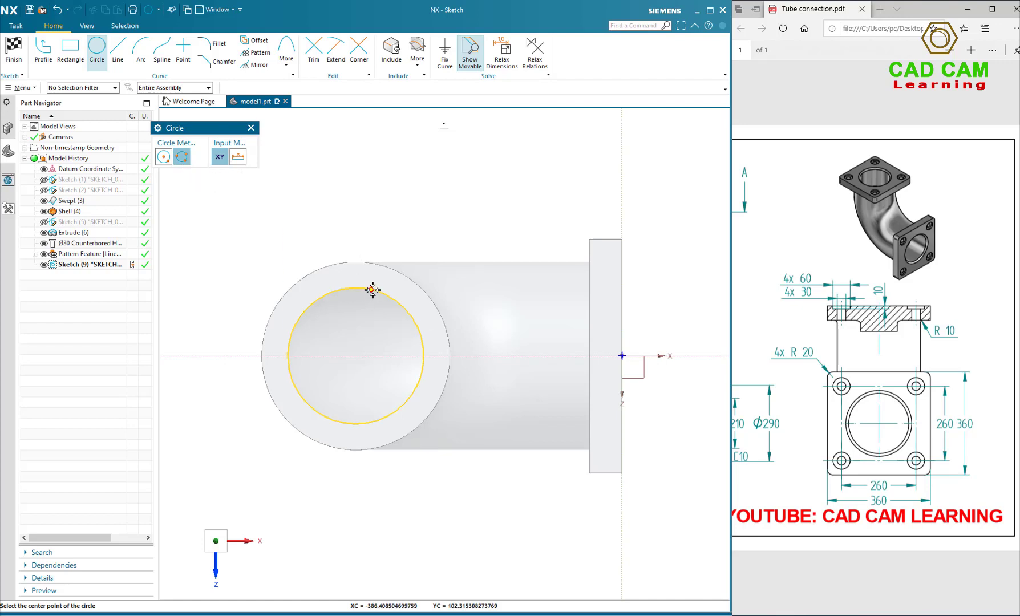
click(289, 347)
click(413, 319)
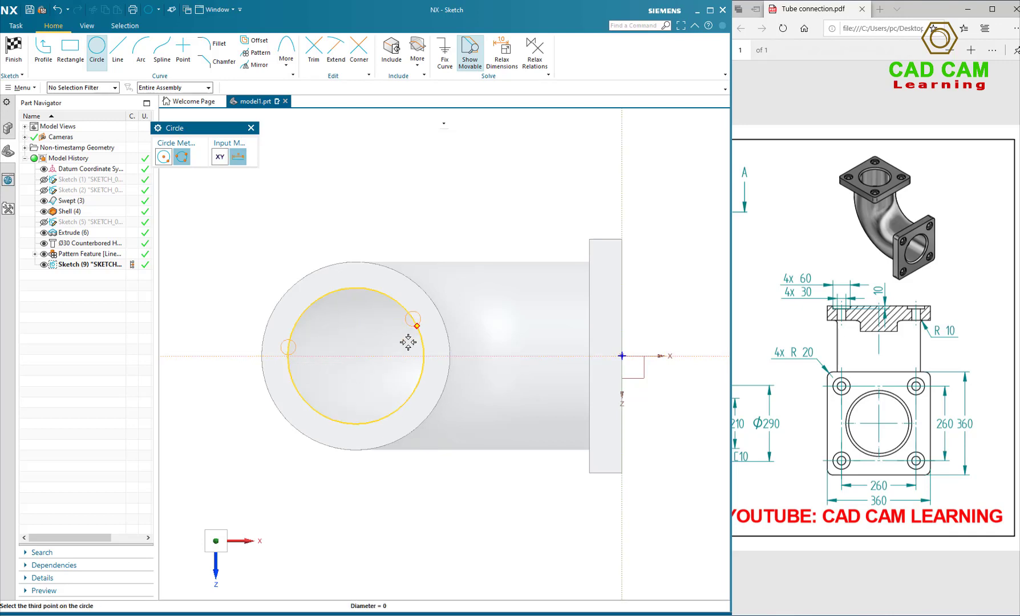
click(398, 412)
key(Escape)
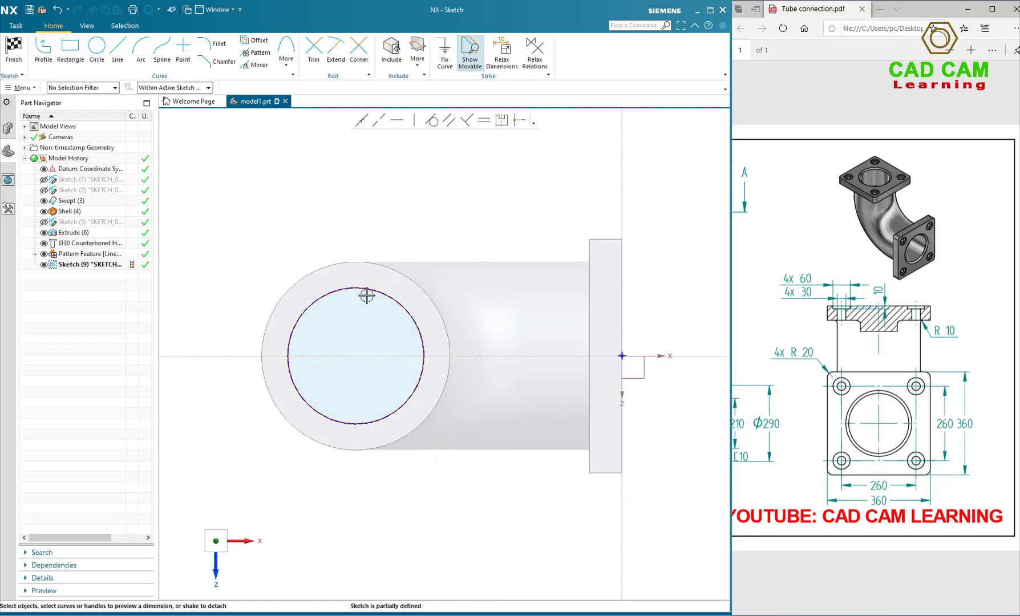
Draw a 360 × 360 centre-point rectangle on the bore circle's centre in Sketch (9).
click(70, 48)
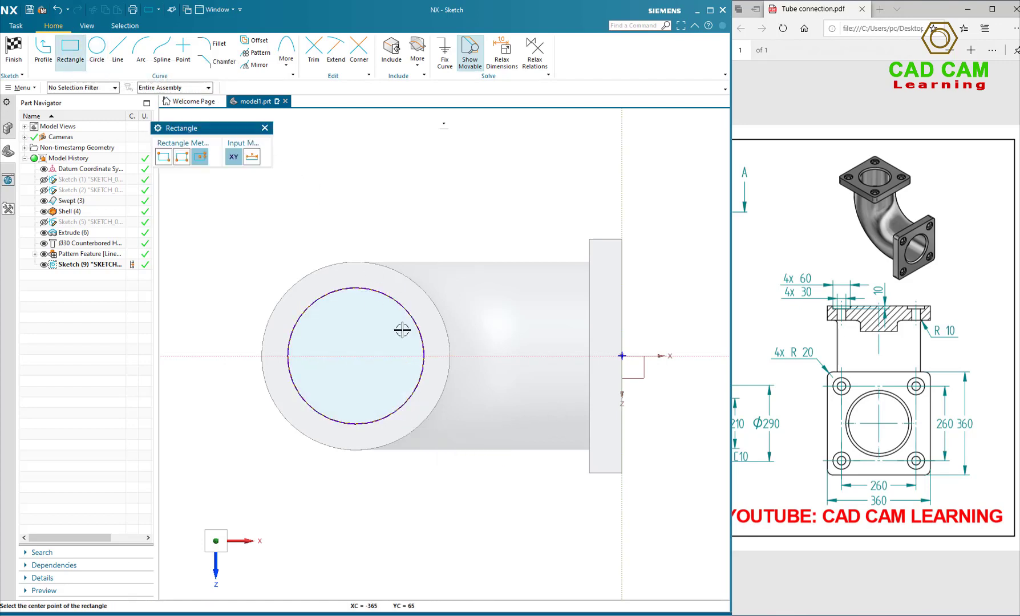
click(354, 356)
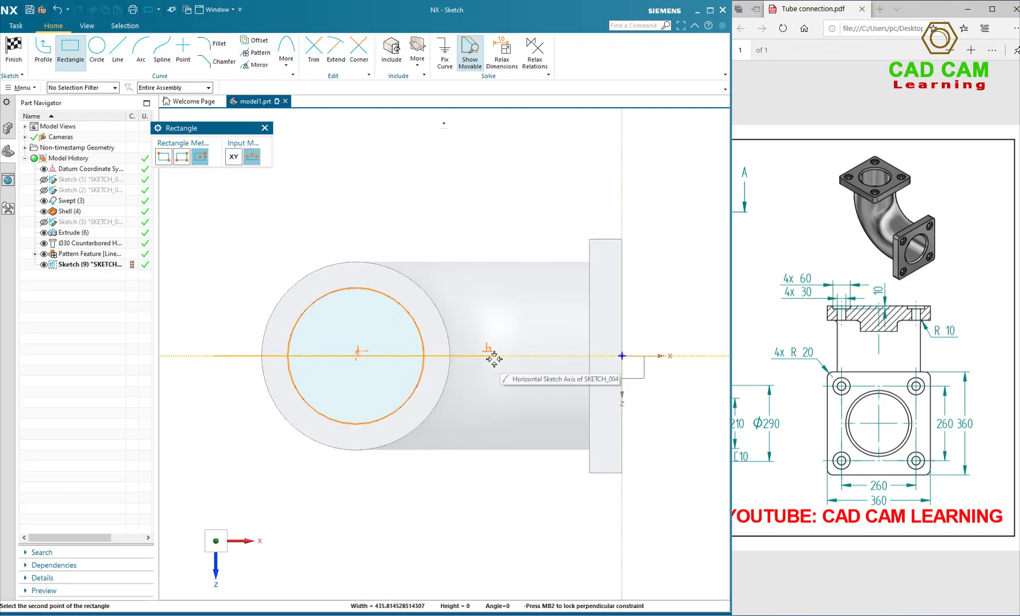
mouse_move(467, 359)
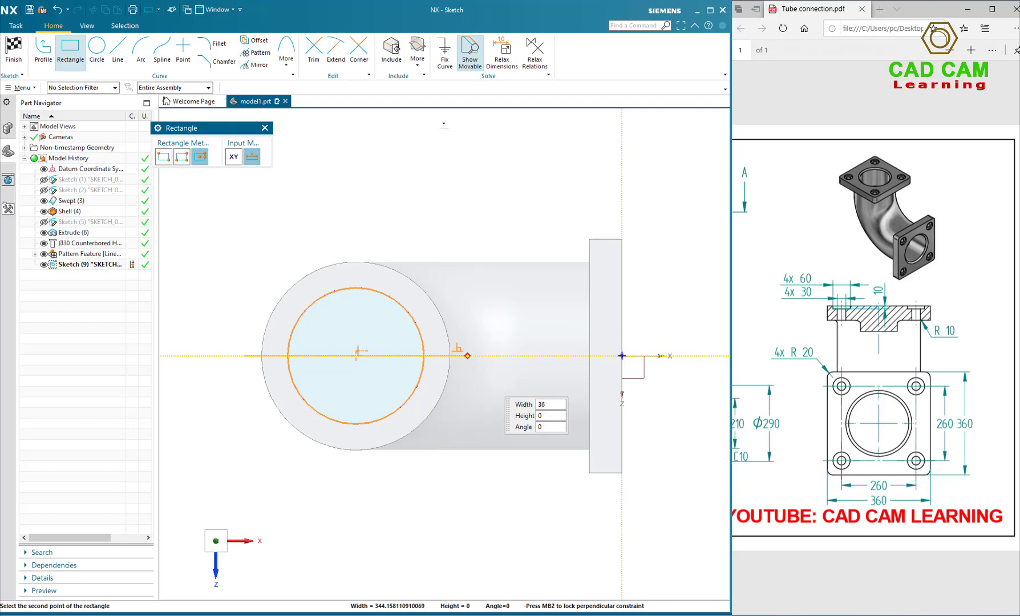
key(Tab)
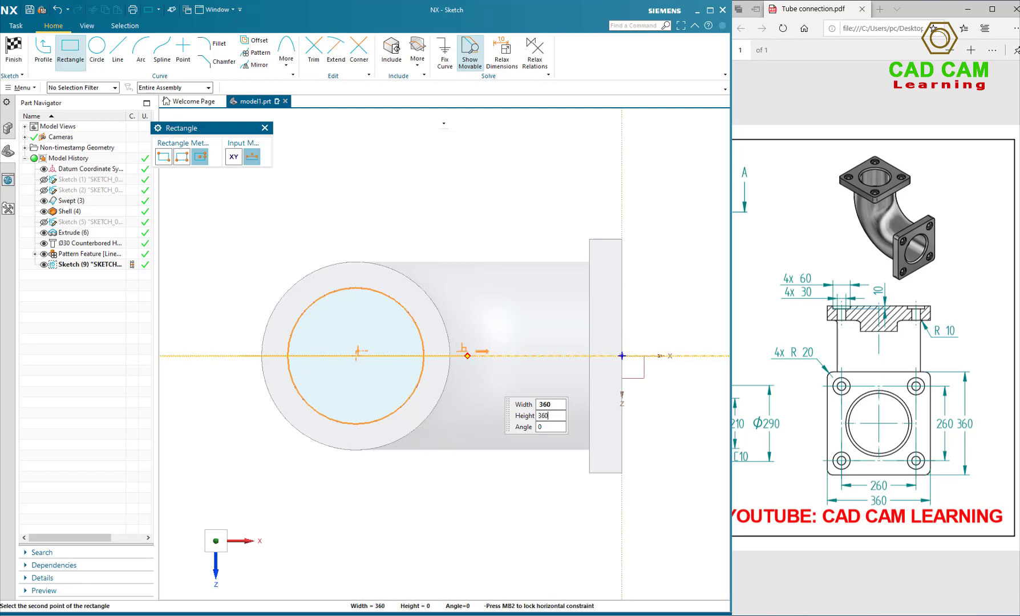
text(360)
key(Return)
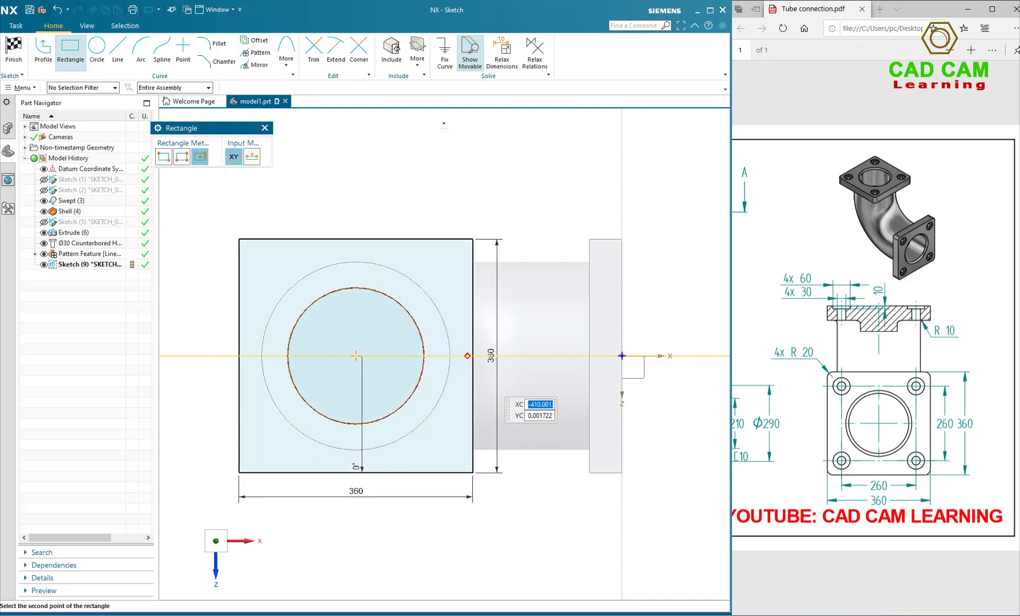
key(Escape)
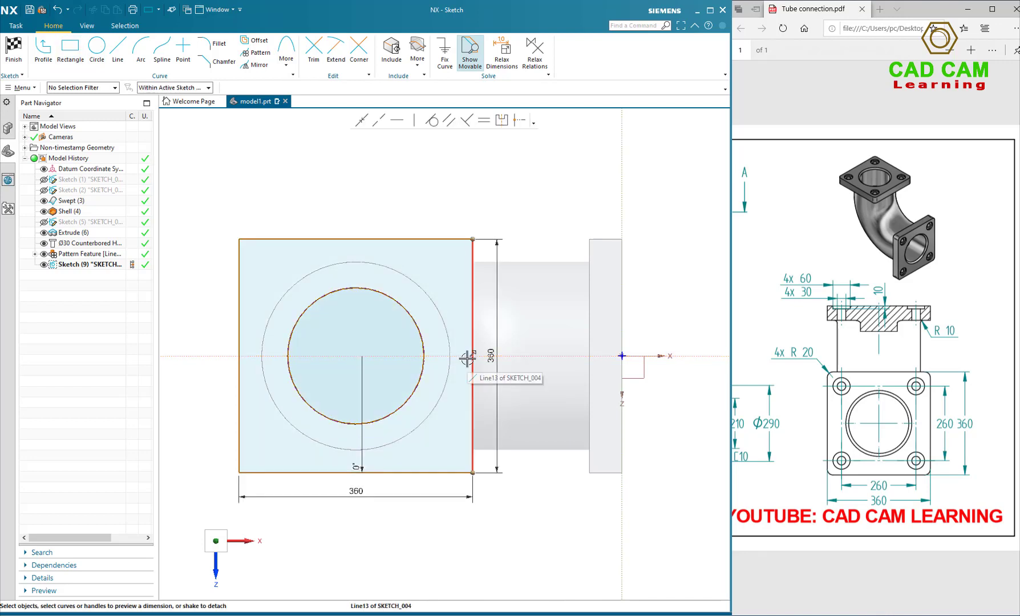
middle_drag(467, 359, 483, 349)
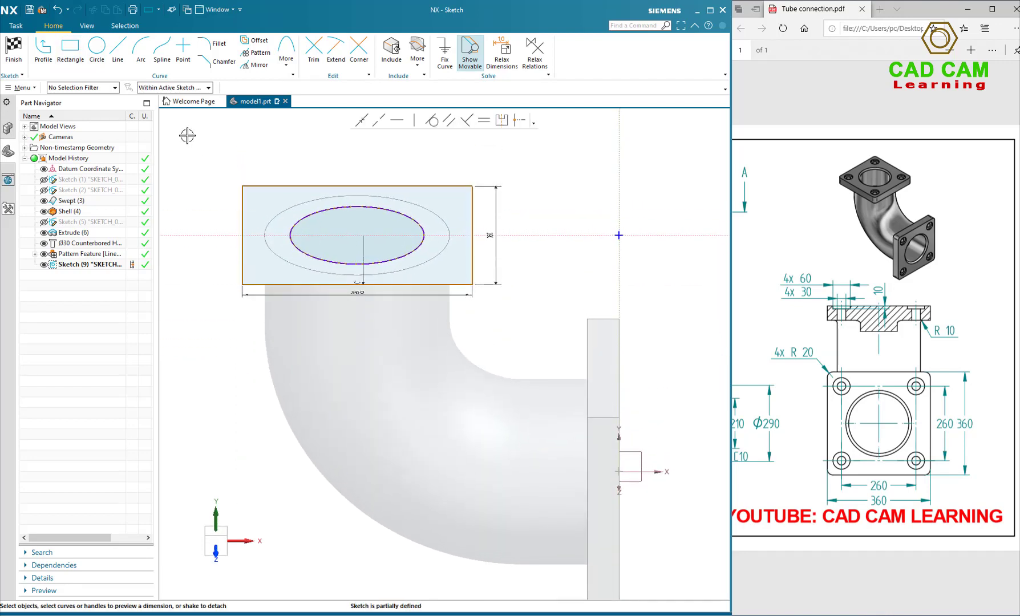
Finish the sketch and extrude the square 50 mm, reversed and united, into a second flange.
click(13, 49)
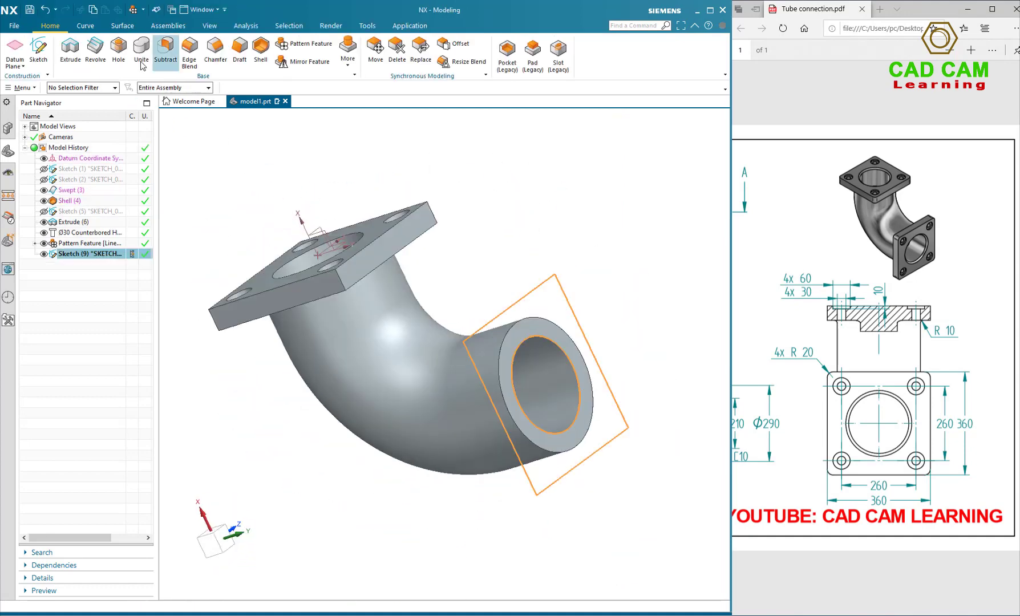
click(70, 51)
middle_drag(486, 312, 445, 315)
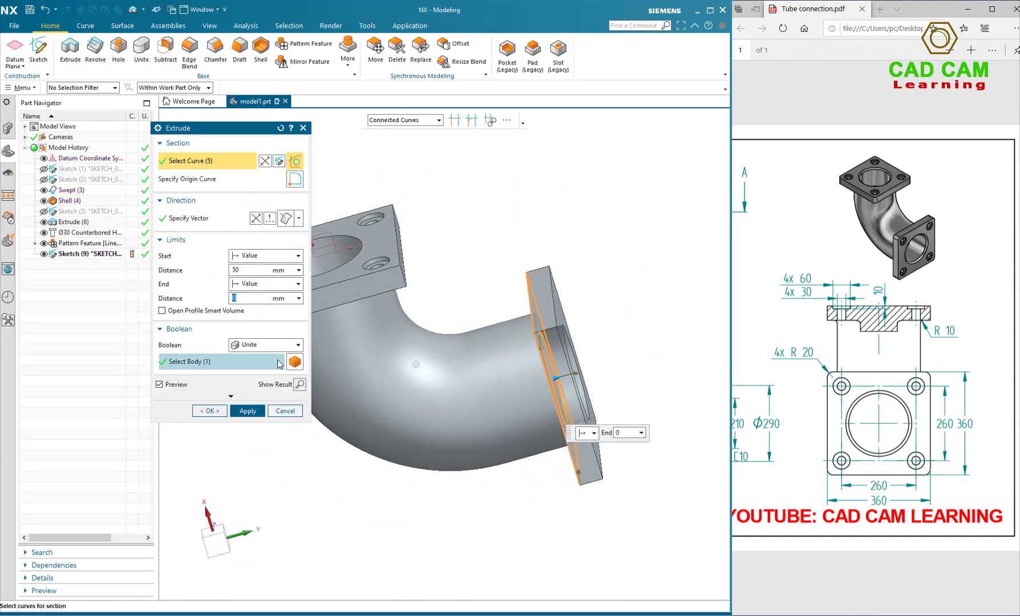
click(256, 219)
click(246, 270)
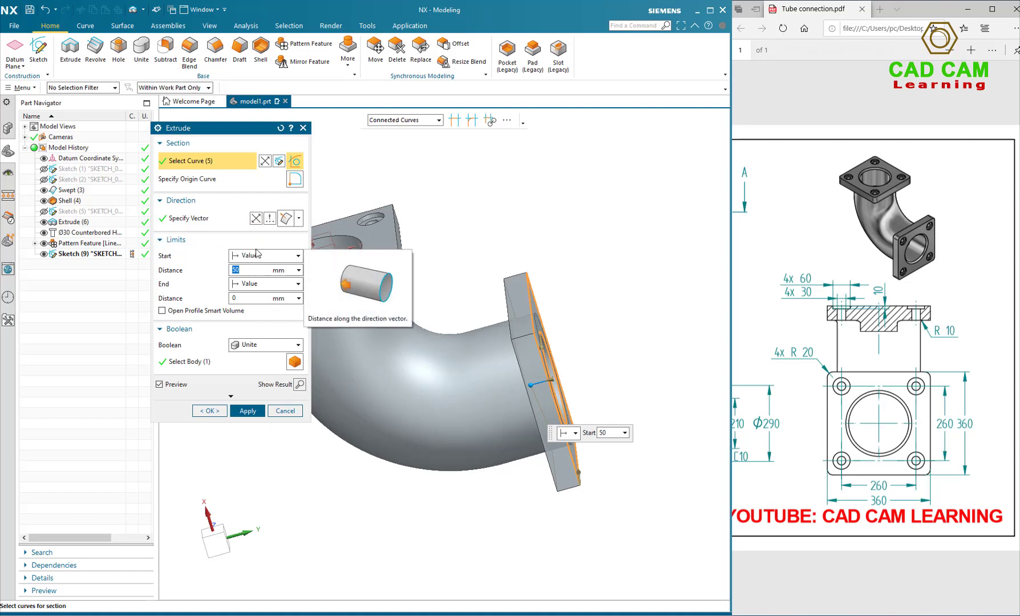
click(248, 410)
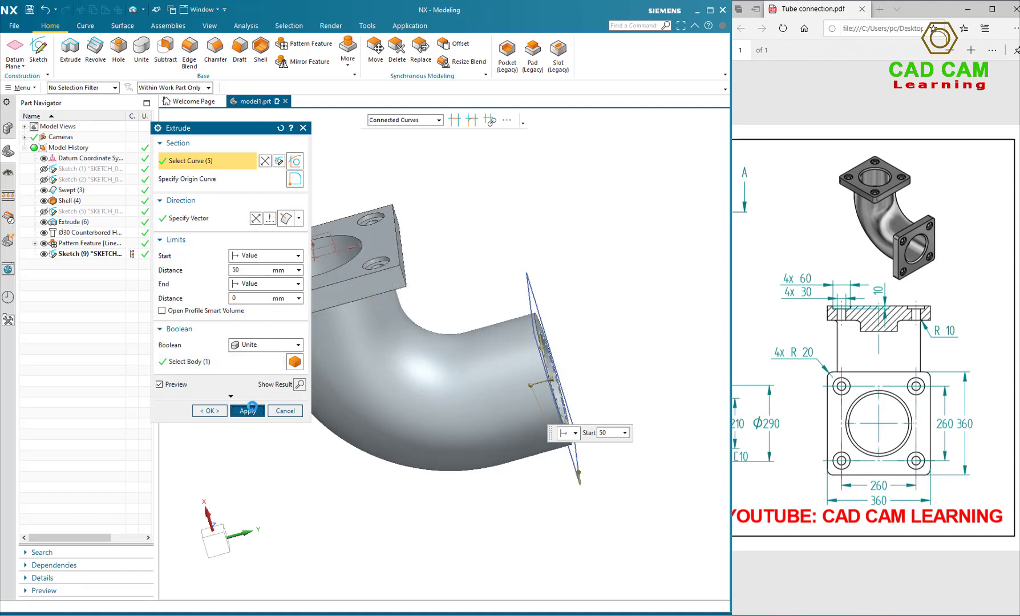
click(292, 415)
Hide Sketch (9) and start a new Hole feature.
mouse_move(358, 369)
middle_down()
mouse_move(593, 262)
mouse_move(588, 228)
middle_up()
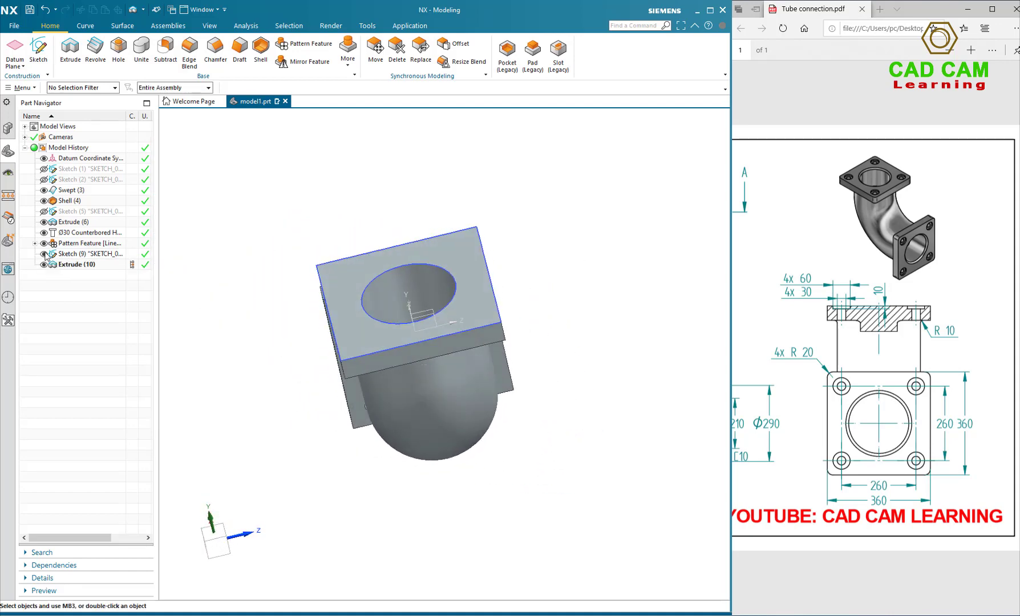
click(44, 254)
middle_drag(421, 177, 393, 149)
click(119, 53)
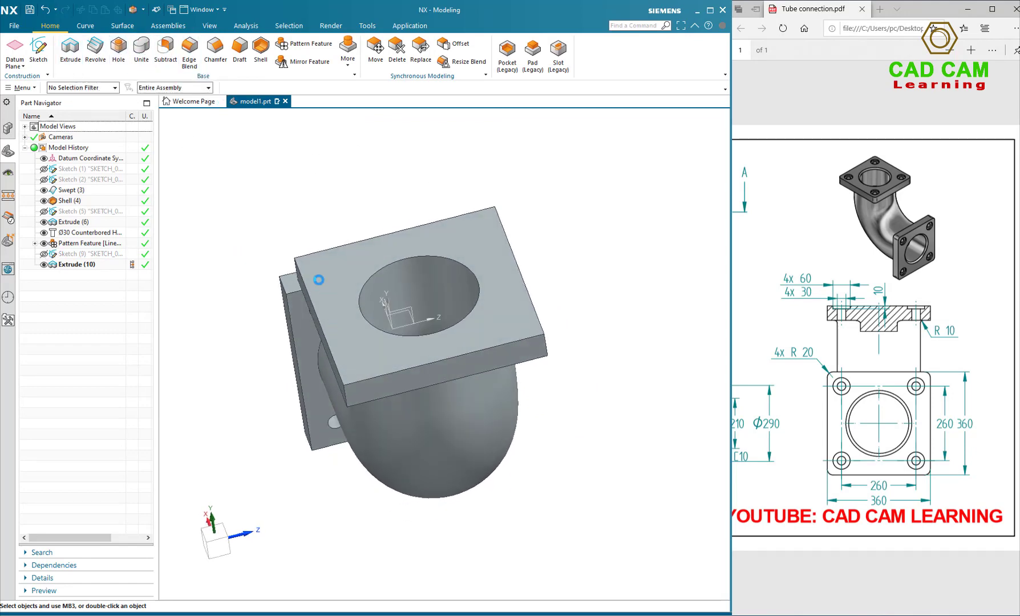
Place the counterbored hole point on the second flange's top face.
scroll(493, 396, up, 1)
middle_drag(337, 278, 473, 371)
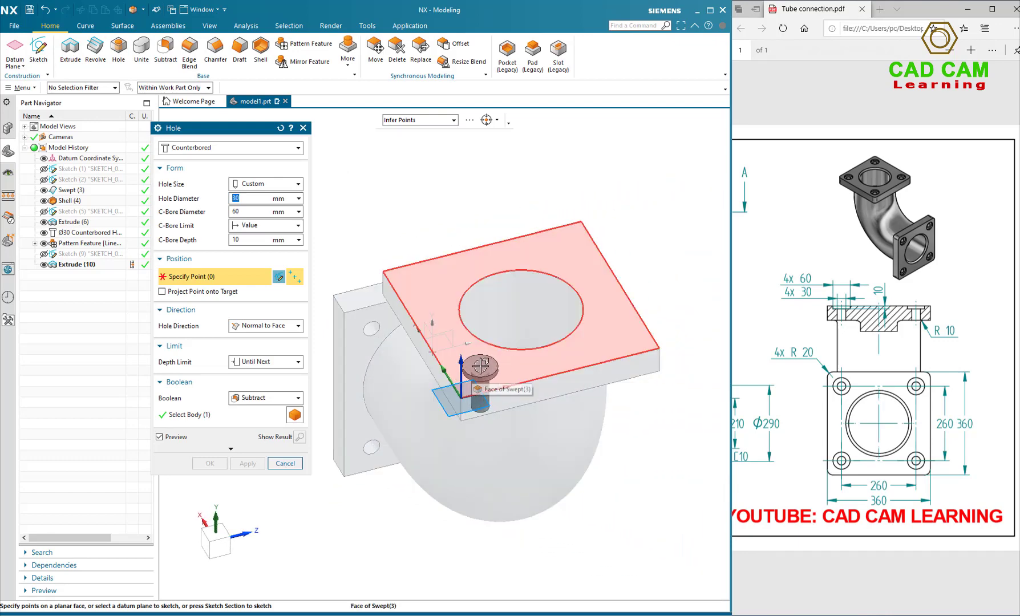
click(474, 362)
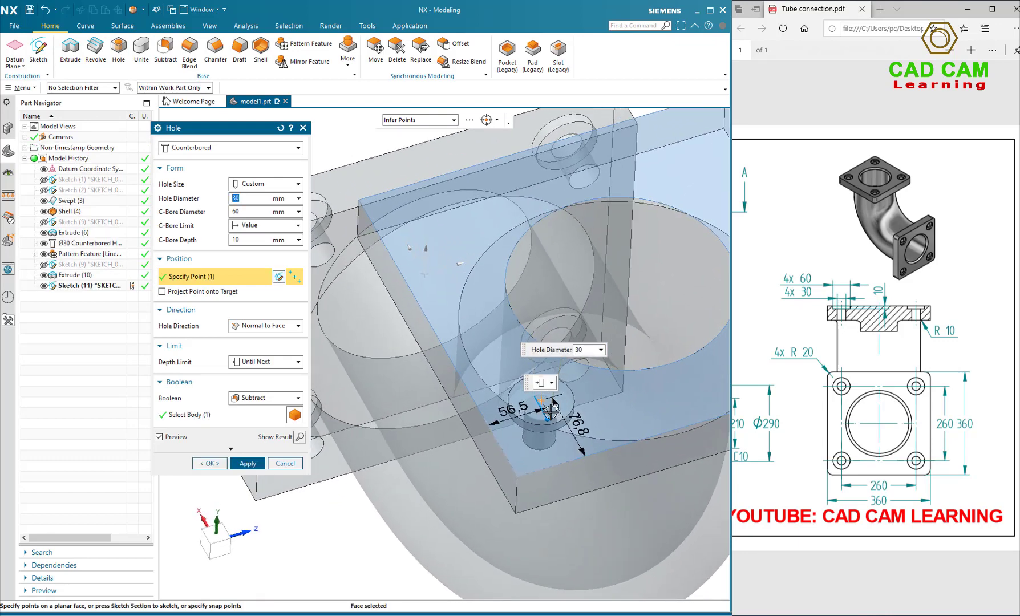
click(251, 214)
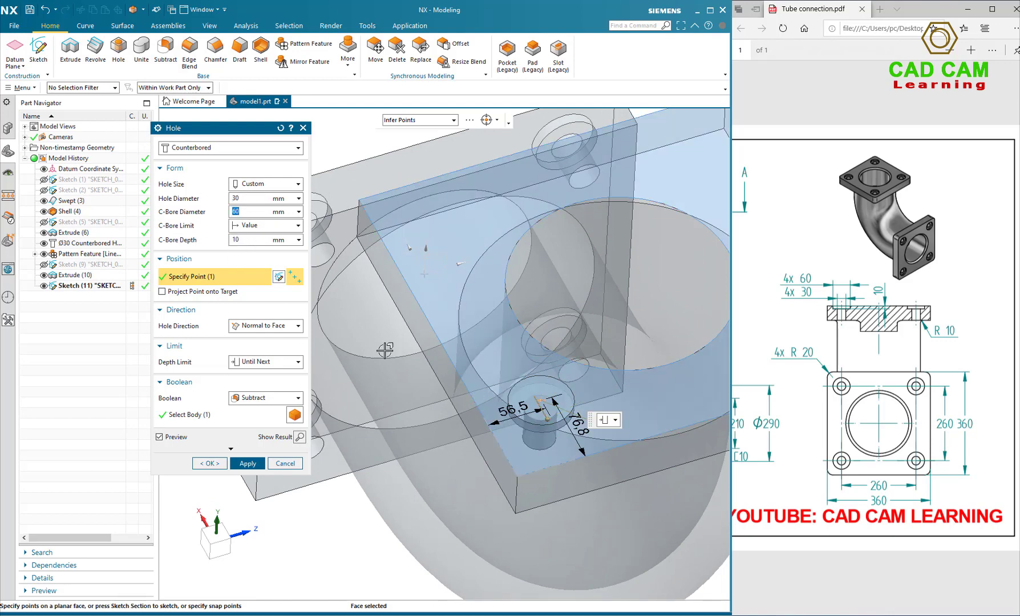
Change the 76.8 and 56.5 position dimensions to 50, check Ø30/Ø60/10 sizes, and cut the hole.
double_click(579, 425)
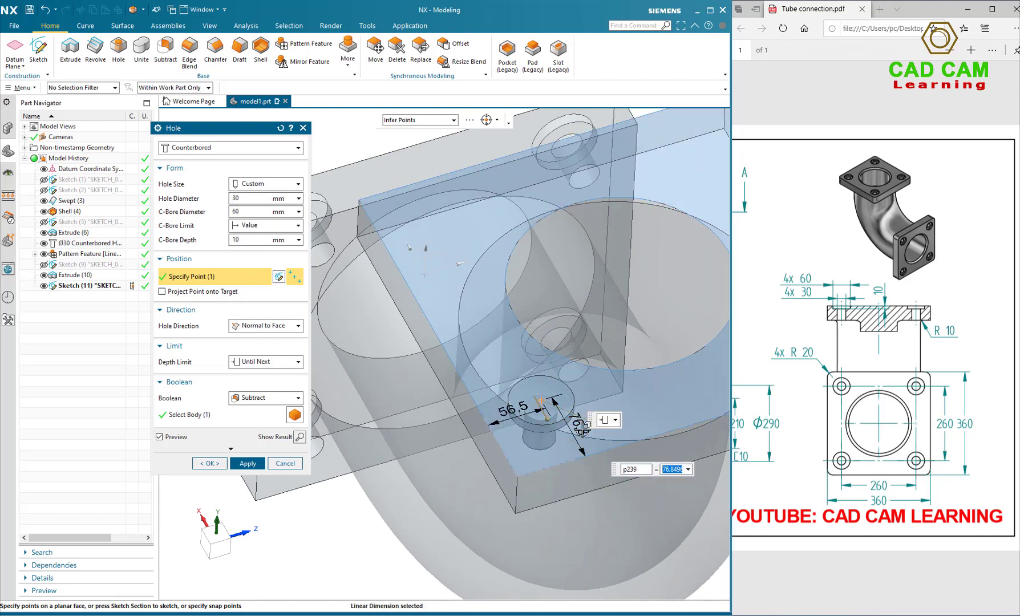
text(50)
key(Return)
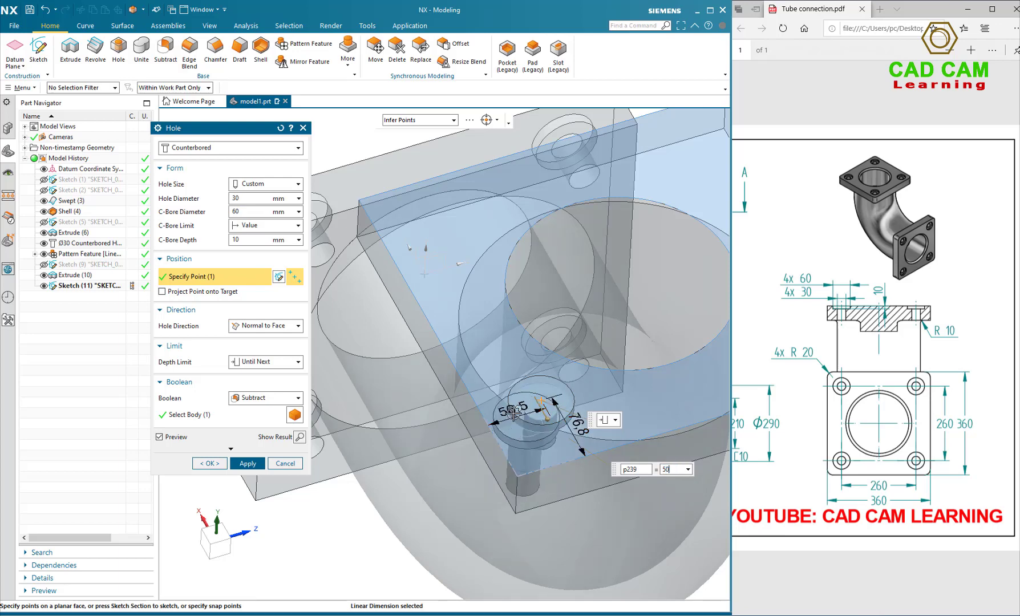
double_click(513, 412)
text(50)
key(Return)
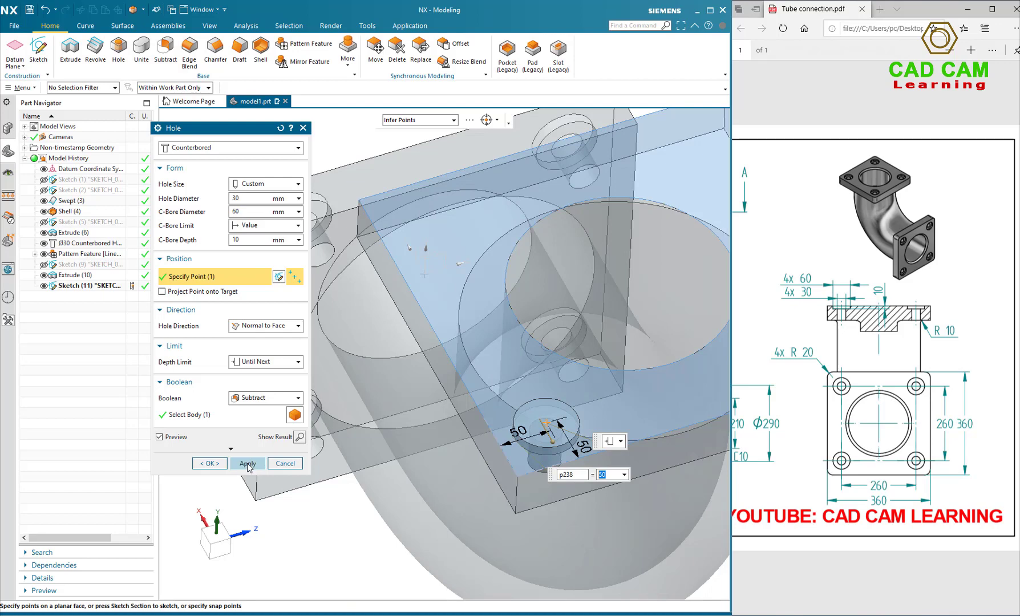
drag(251, 241, 135, 219)
click(249, 198)
click(241, 211)
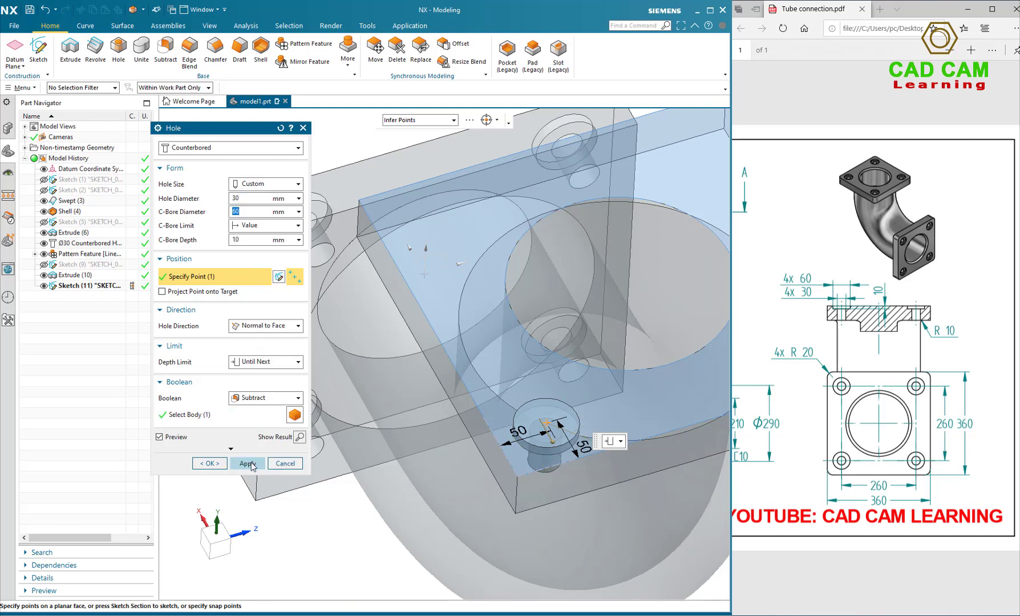
click(249, 463)
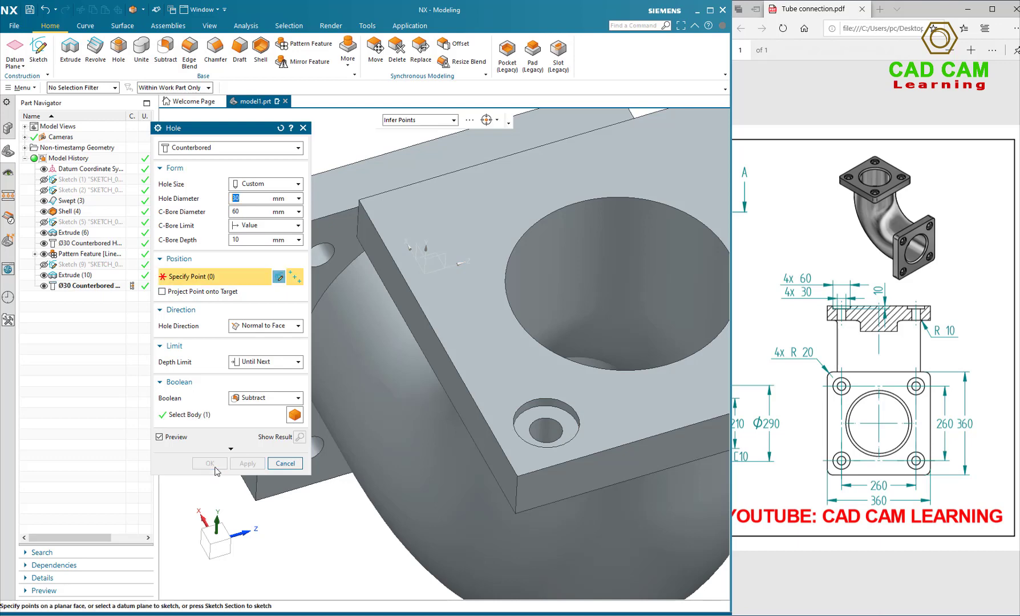
Close the Hole dialog, open Pattern Feature, and select the new counterbored hole.
click(298, 469)
scroll(351, 426, down, 5)
middle_drag(502, 285, 546, 216)
scroll(513, 205, up, 2)
click(304, 44)
click(456, 371)
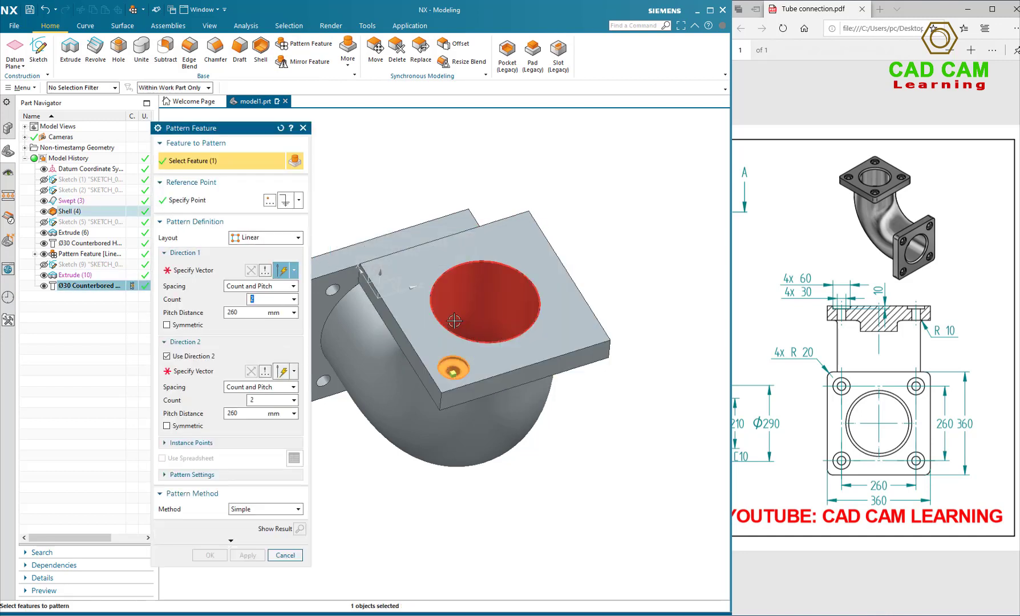
Pattern it along the plate's front and left edges, count 2 at 260 mm spacing.
click(191, 272)
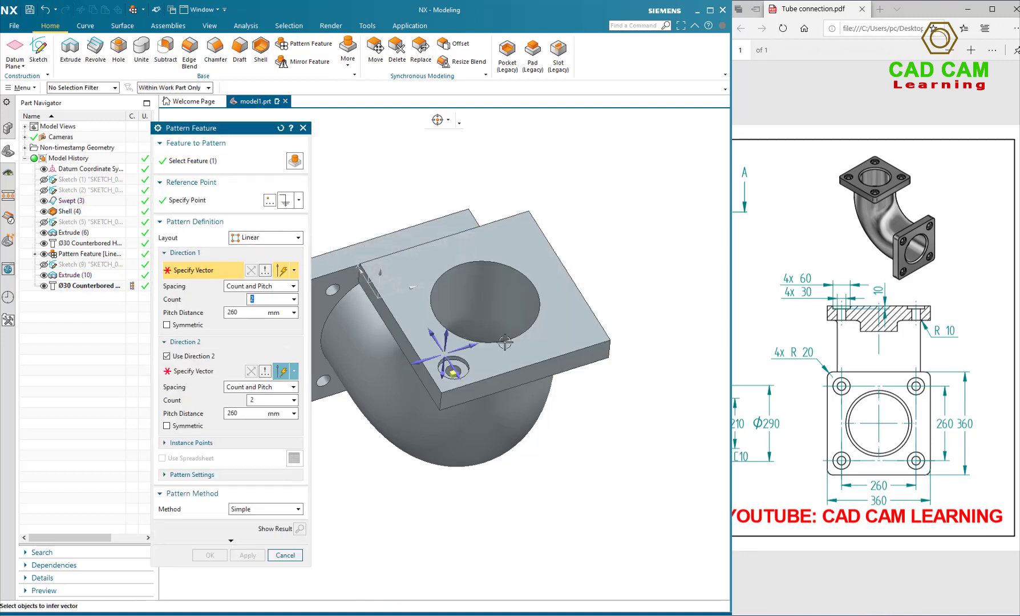
click(550, 358)
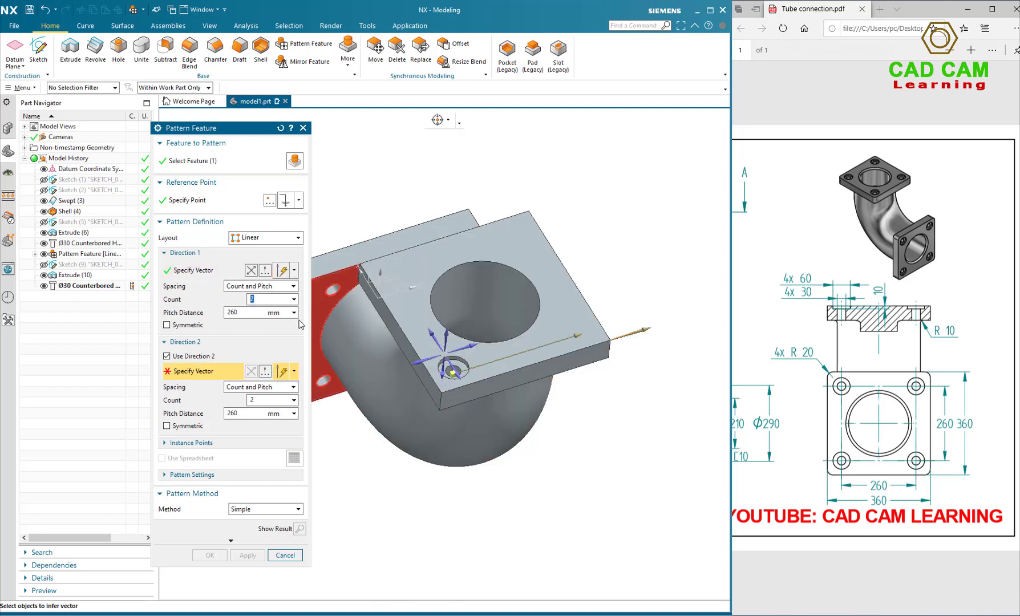
click(241, 313)
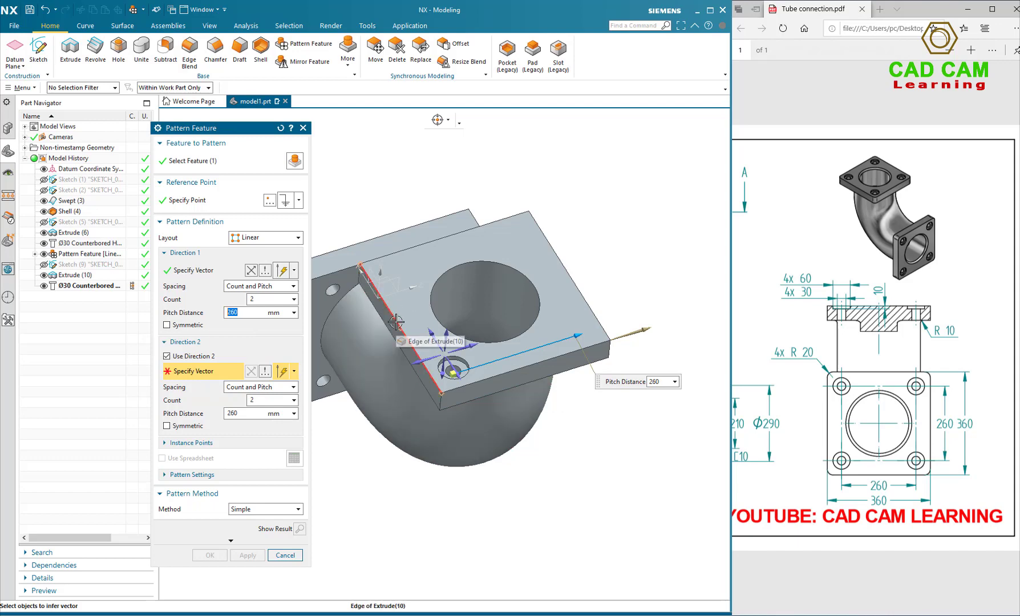
click(373, 325)
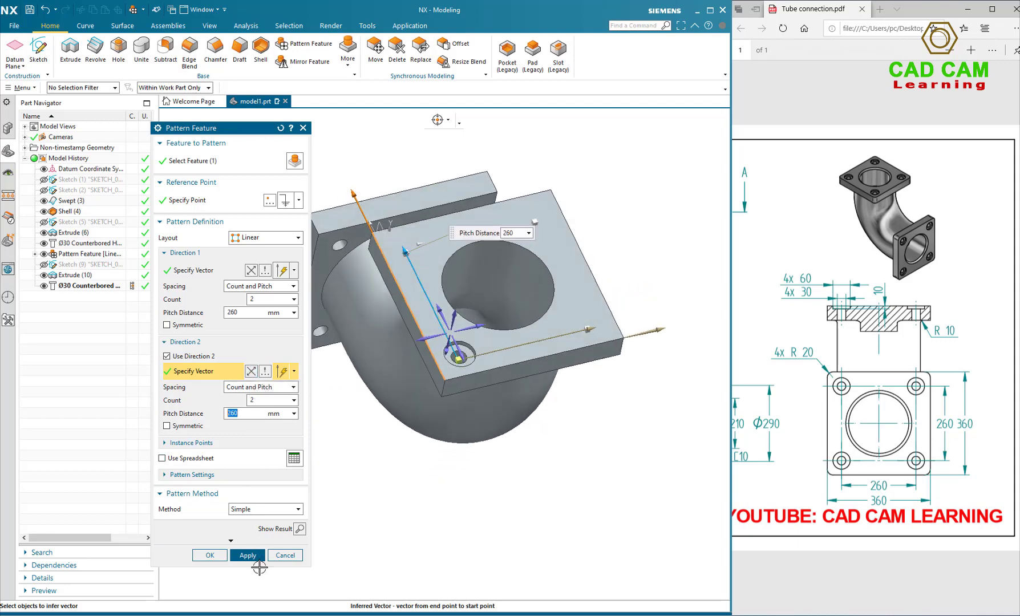
click(249, 556)
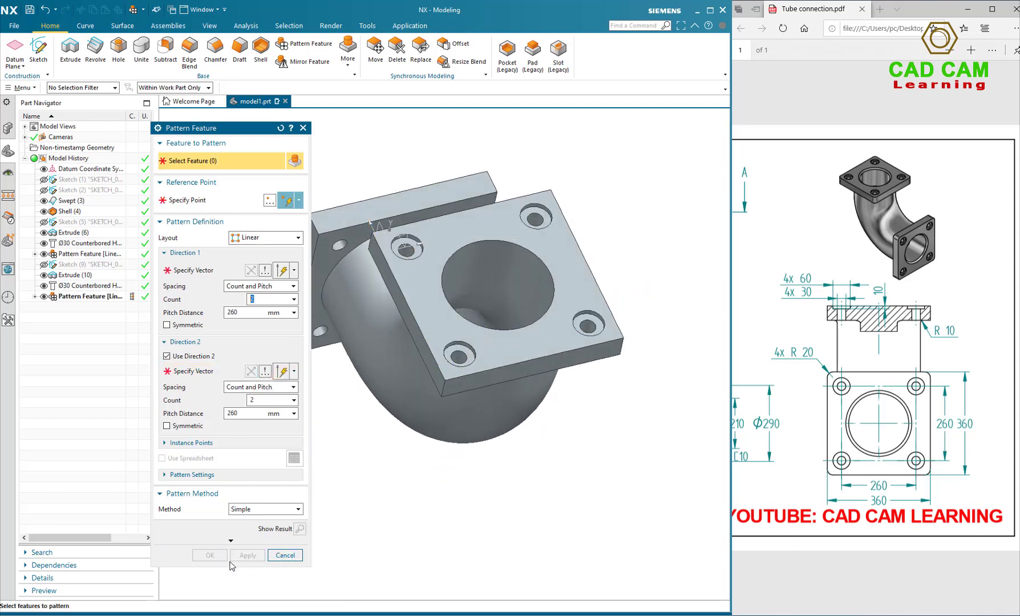
click(290, 555)
middle_drag(570, 308, 462, 388)
click(899, 383)
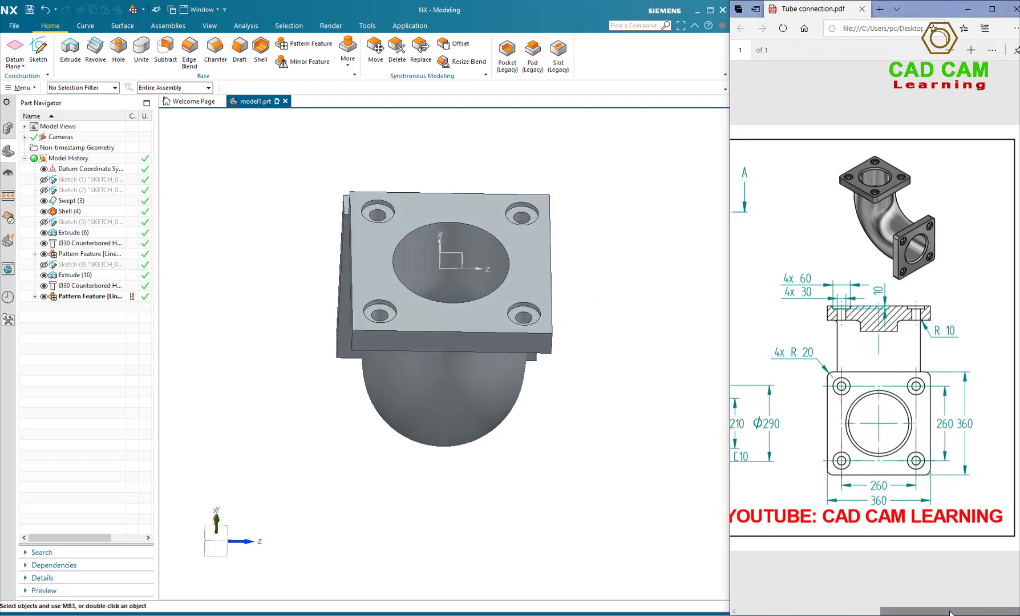
Check the R20 corner radius on the drawing and pick the first two flange corner edges.
mouse_move(950, 613)
mouse_down()
mouse_move(809, 593)
mouse_move(966, 548)
mouse_up()
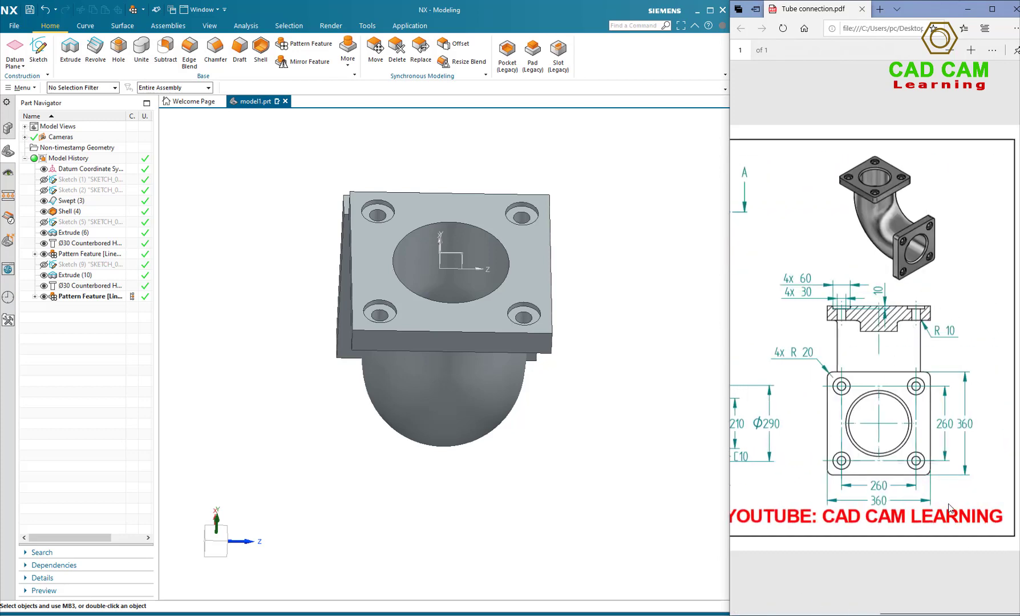
drag(795, 352, 814, 347)
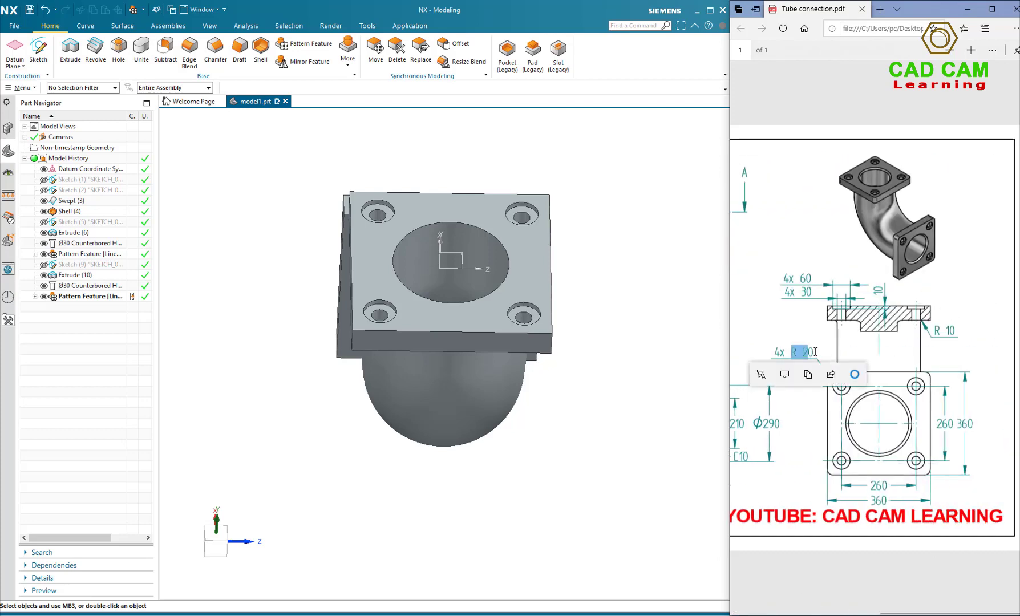
click(832, 242)
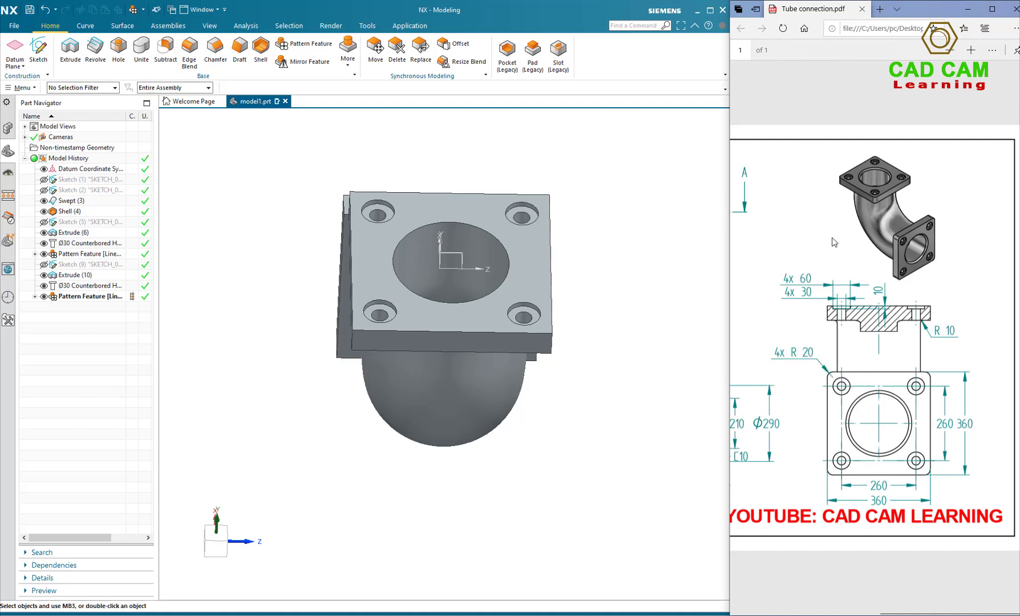
click(253, 142)
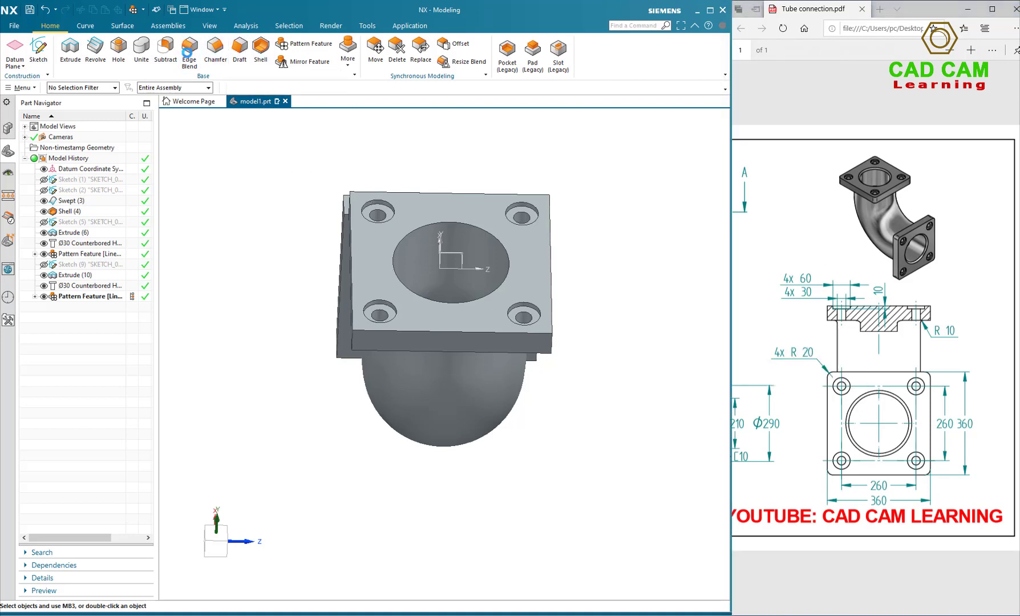
middle_drag(570, 339, 399, 342)
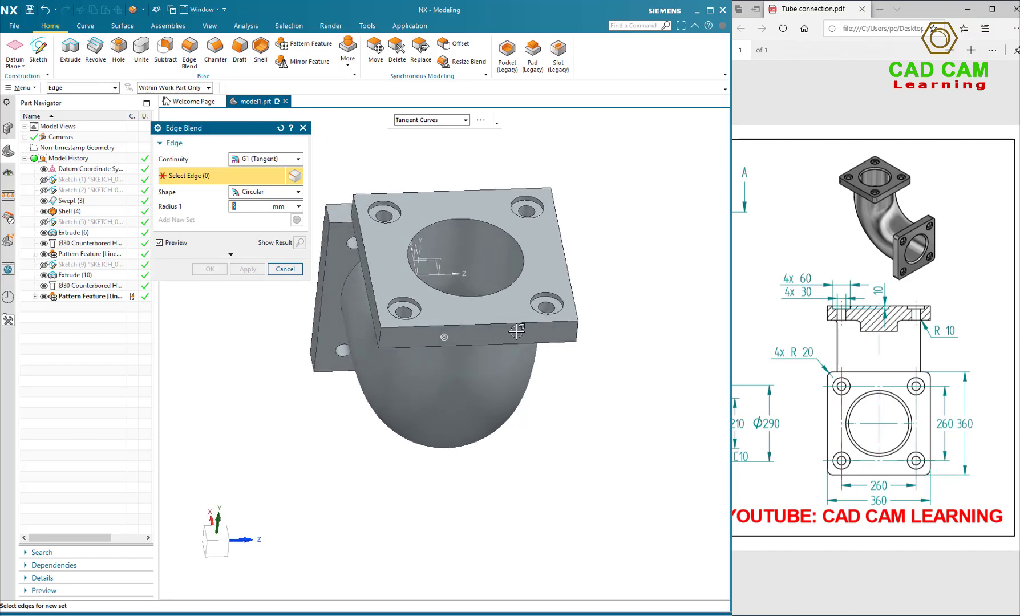
click(381, 340)
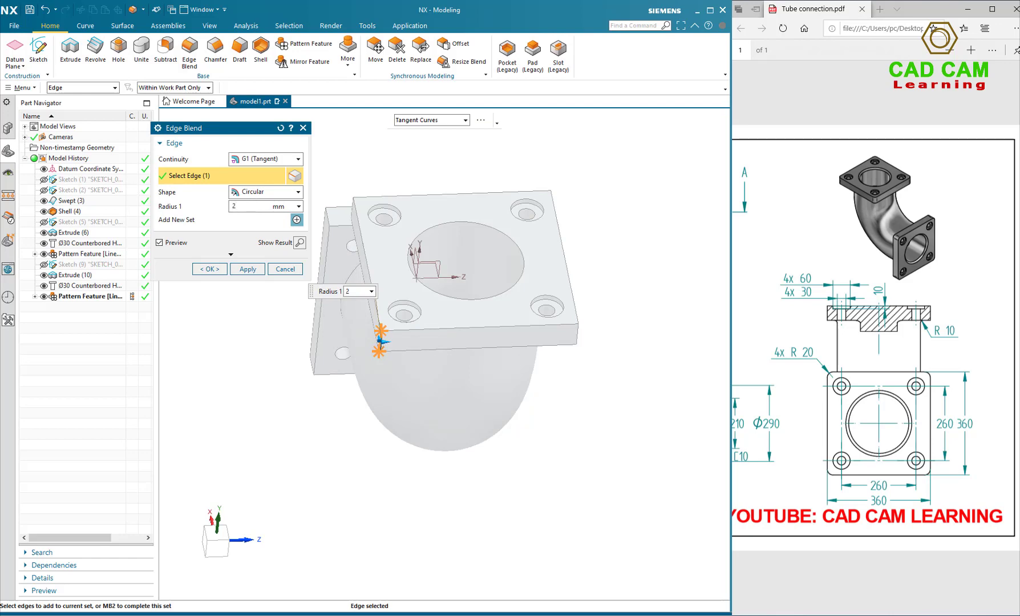
click(573, 333)
Orbit around both flanges and add further corner edges to the blend.
middle_drag(625, 354, 611, 400)
scroll(570, 355, up, 3)
scroll(566, 344, down, 2)
middle_drag(566, 344, 584, 349)
scroll(584, 348, down, 2)
scroll(515, 303, down, 4)
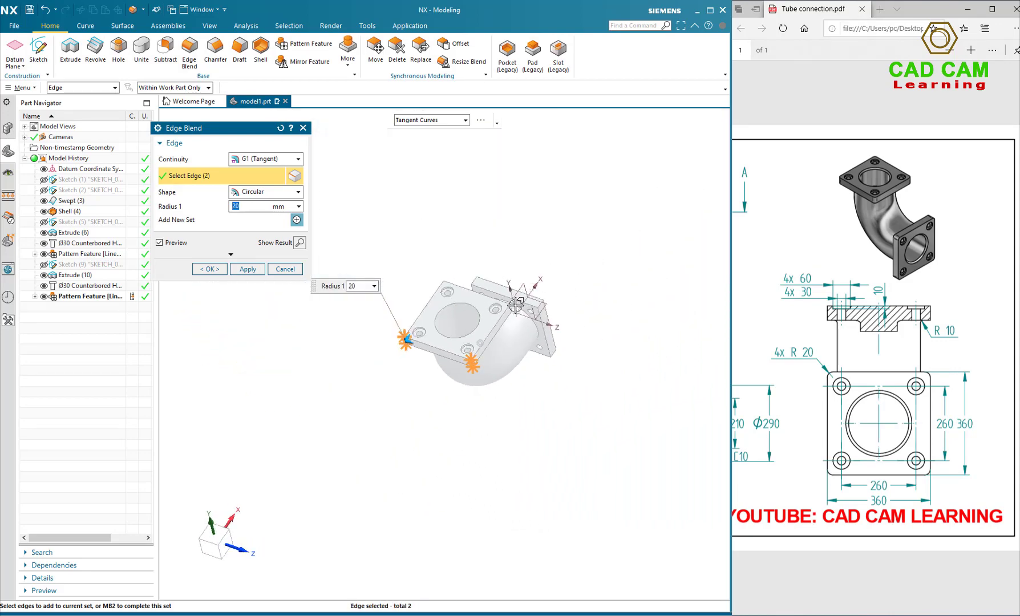
scroll(516, 311, up, 3)
middle_drag(517, 314, 619, 357)
click(506, 234)
scroll(599, 421, down, 3)
scroll(601, 430, up, 3)
middle_drag(600, 430, 513, 371)
click(579, 414)
click(580, 356)
Add the last corner edge and apply the R20 blend to all eight corners.
scroll(470, 312, down, 2)
scroll(470, 309, up, 4)
click(487, 300)
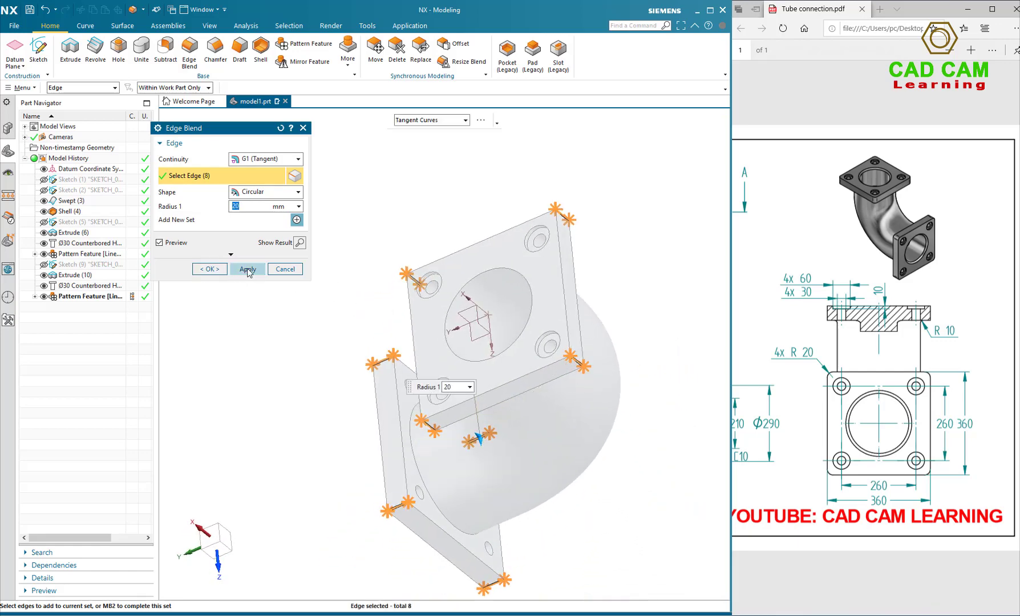
click(248, 269)
click(285, 268)
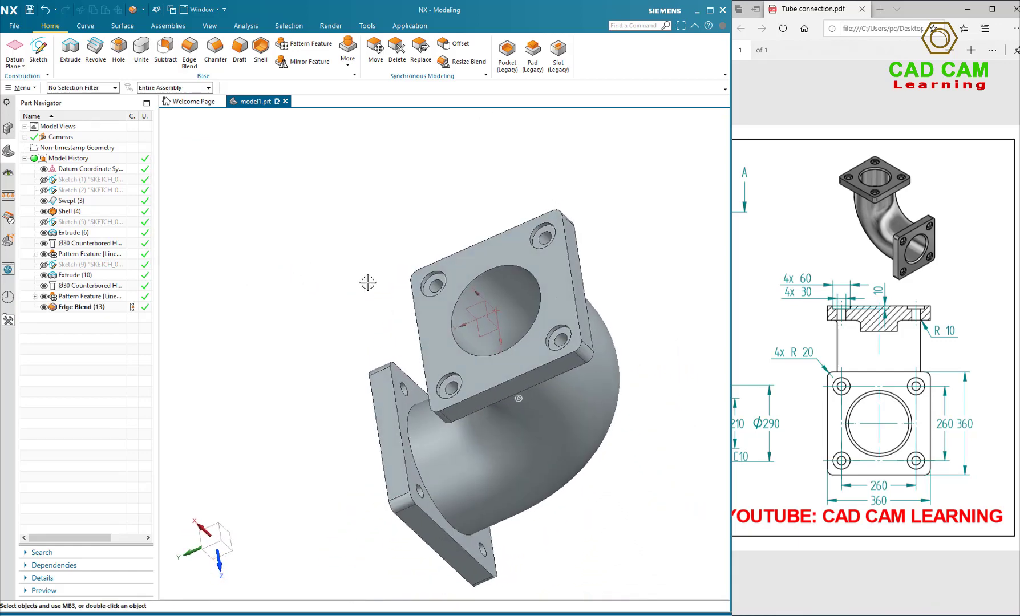
middle_drag(368, 283, 682, 365)
Look up the 10 mm chamfer size on the reference drawing and fit the elbow in view.
click(930, 428)
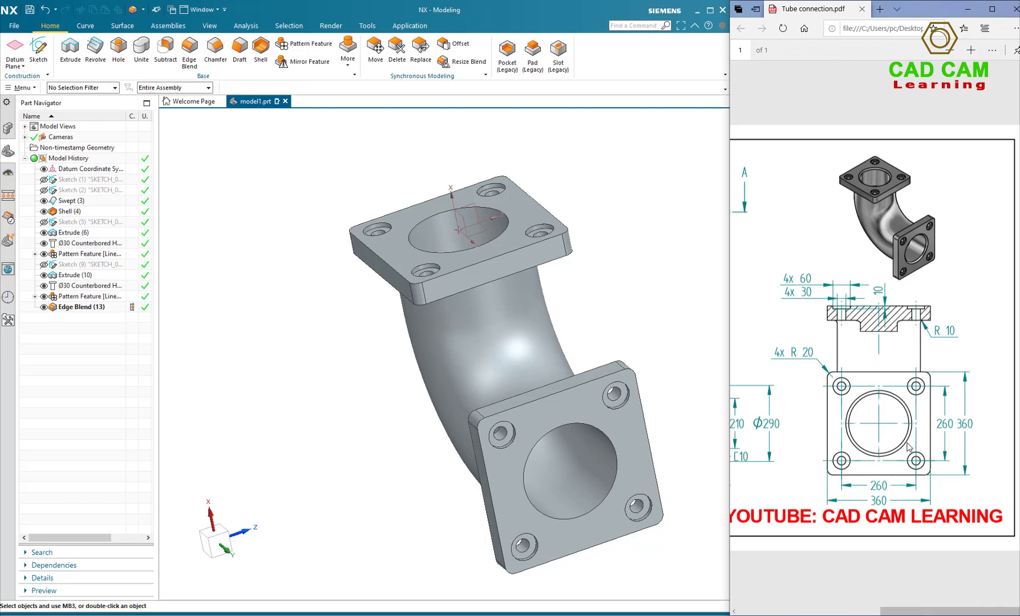
ctrl+scroll(909, 448, down, 2)
drag(967, 613, 922, 613)
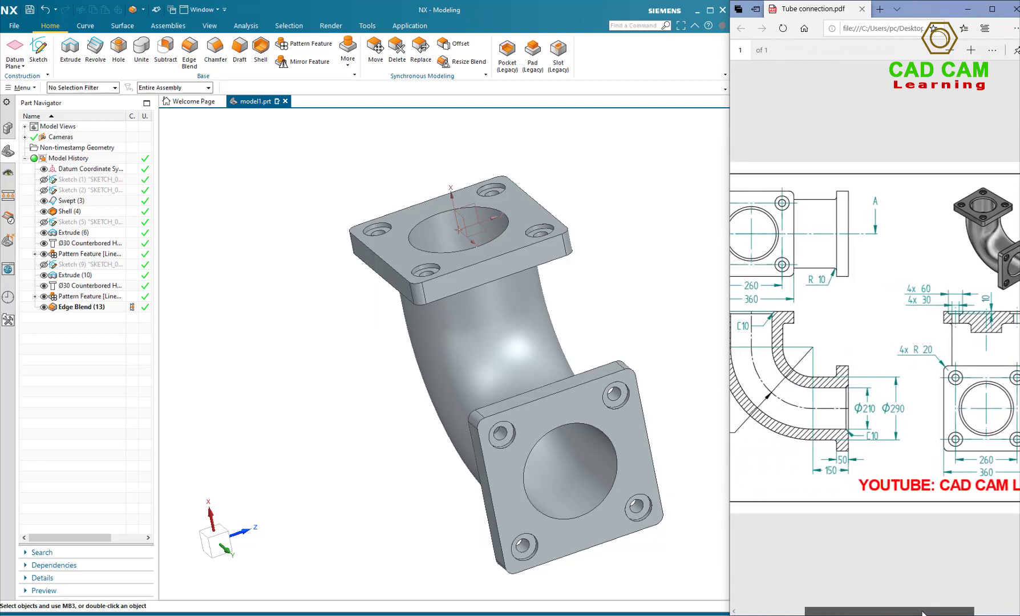
double_click(873, 438)
click(882, 302)
scroll(514, 288, up, 1)
click(593, 264)
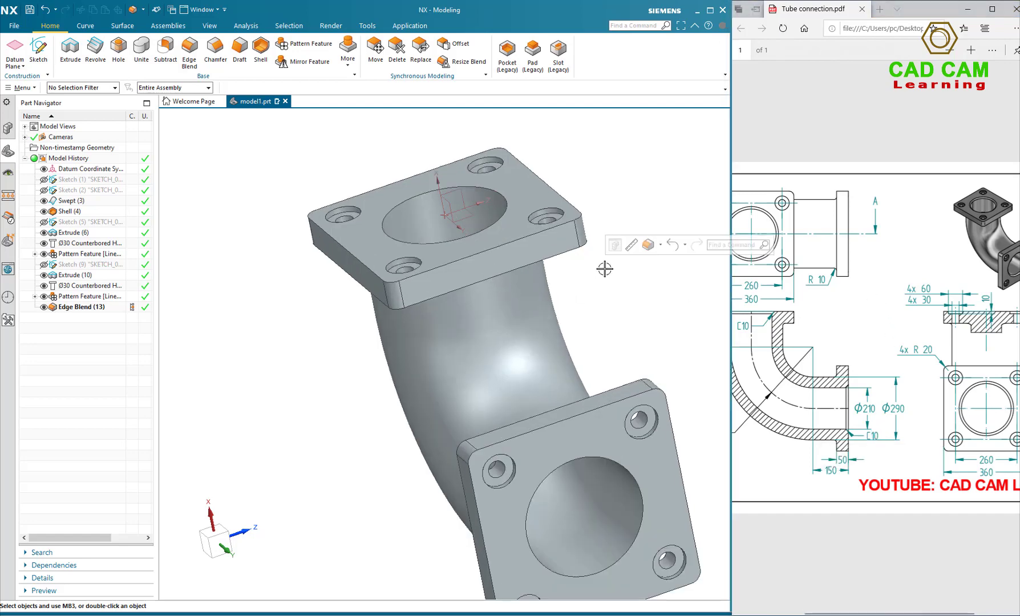
middle_drag(627, 303, 369, 145)
key(ctrl+f)
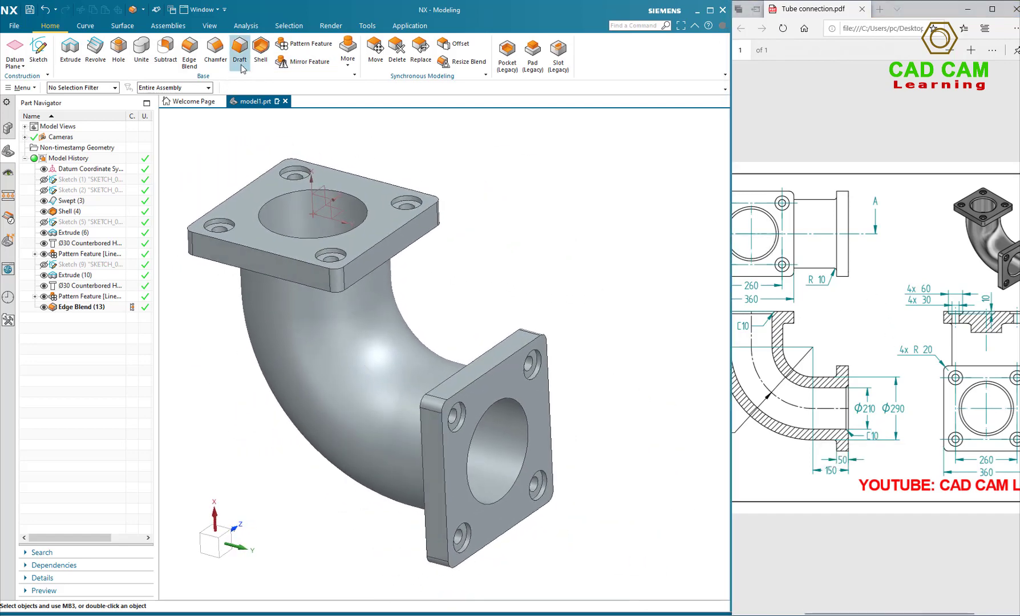
Chamfer the top flange's circular bore edge at 10 mm symmetric.
click(215, 53)
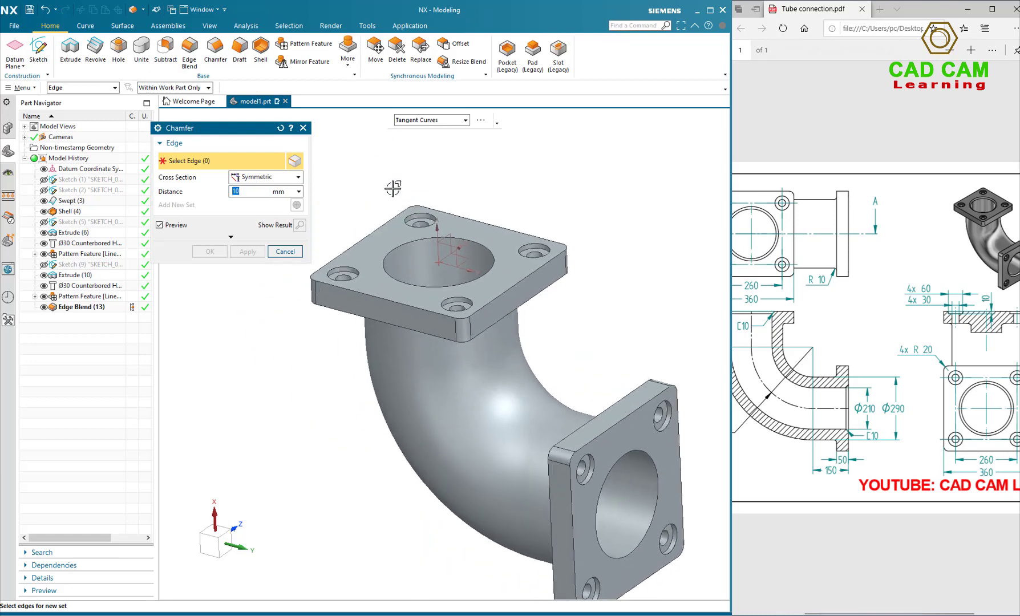
click(489, 246)
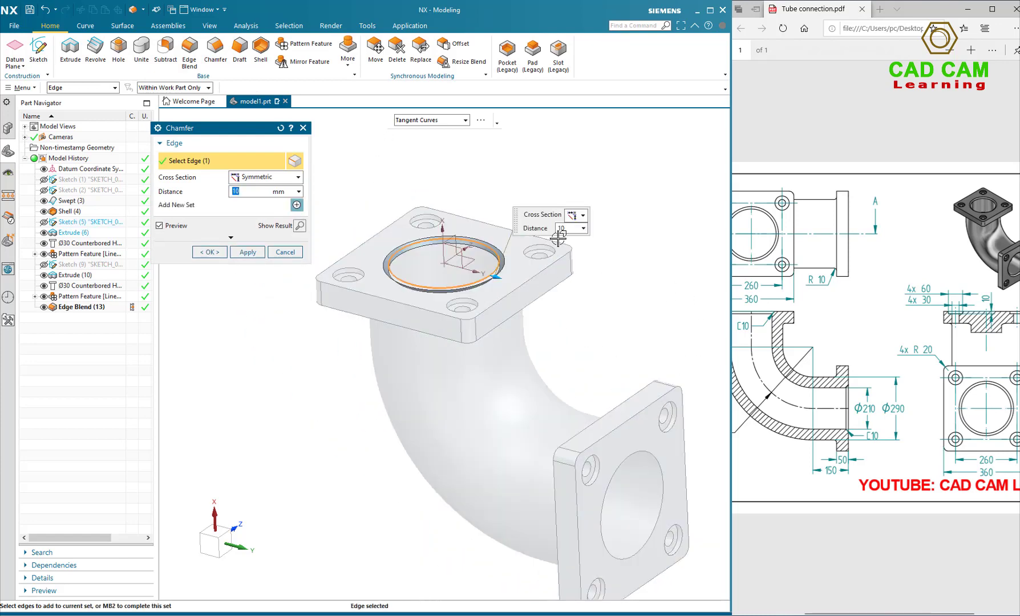
middle_drag(496, 257, 519, 393)
click(248, 251)
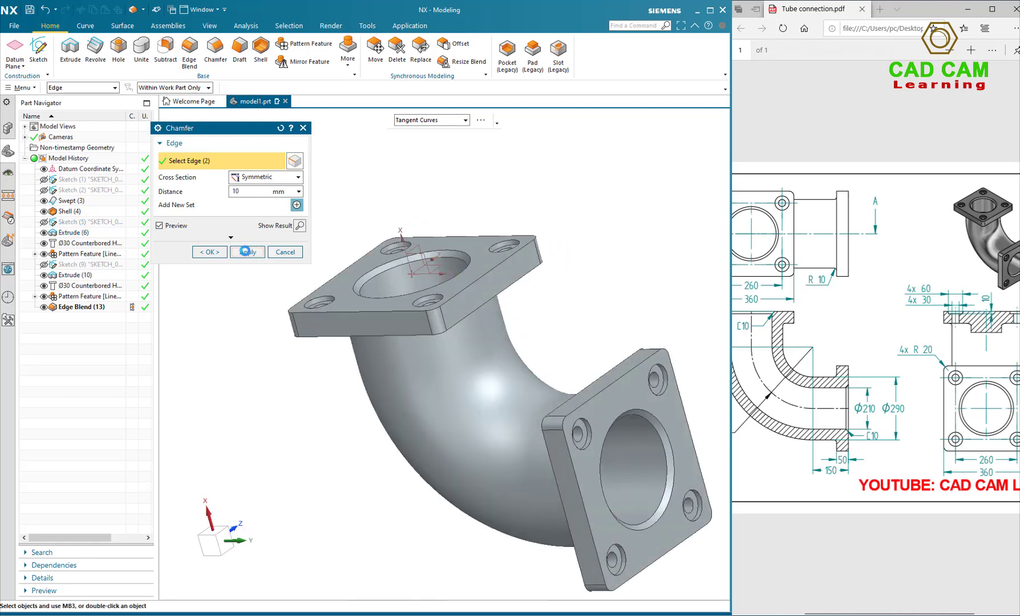
click(285, 253)
click(863, 331)
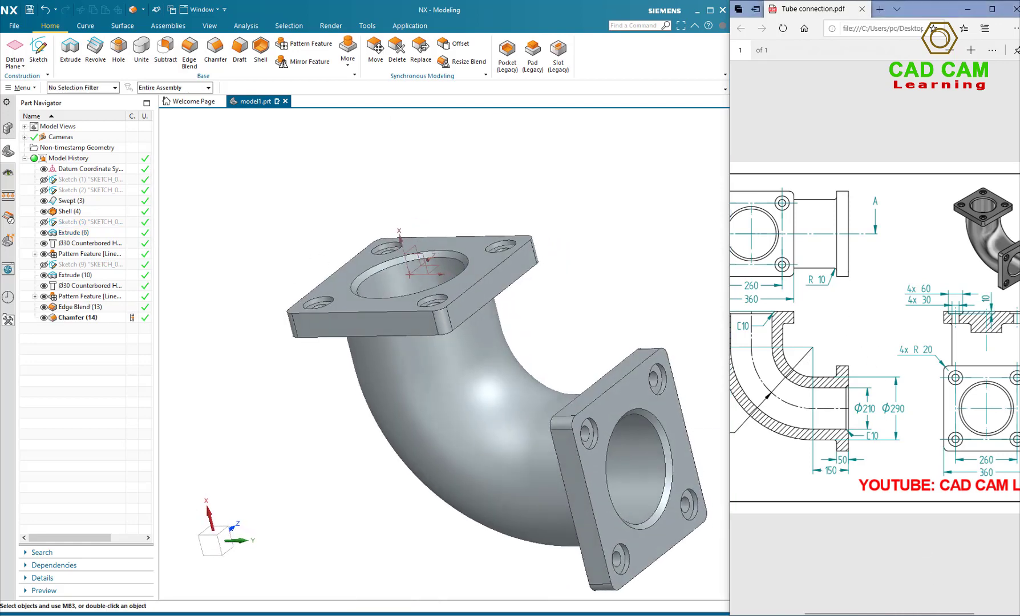
Confirm the R10 fillet radius on the reference drawing.
mouse_move(943, 614)
mouse_down()
mouse_move(894, 612)
mouse_move(984, 609)
mouse_move(937, 602)
mouse_up()
drag(840, 283, 836, 280)
click(861, 337)
click(577, 262)
middle_drag(549, 283, 639, 224)
scroll(434, 377, up, 3)
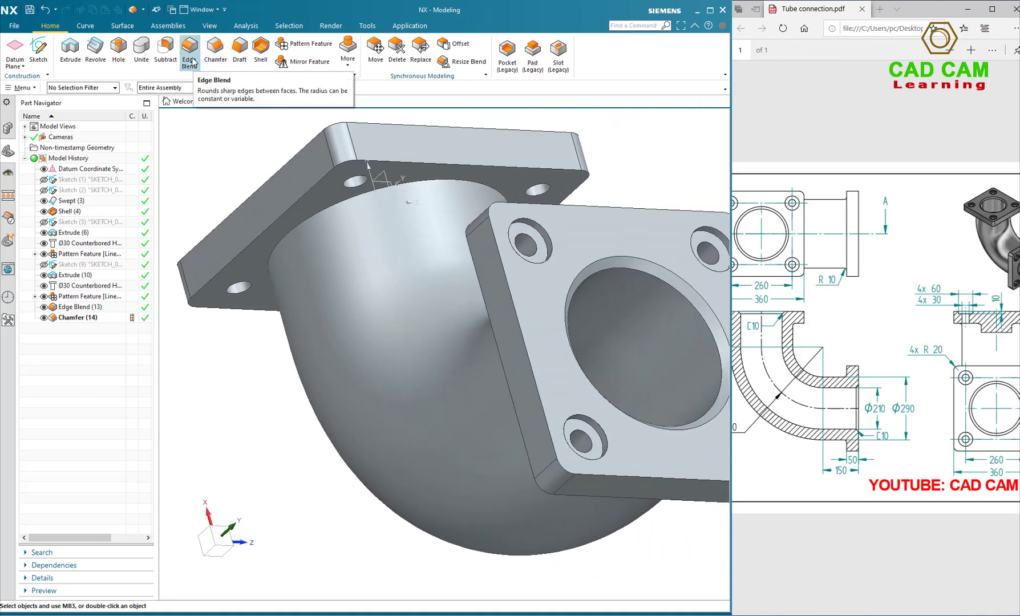
Blend the near and far tube-to-flange joint edges with a 10 mm radius.
click(190, 52)
middle_drag(351, 186, 357, 195)
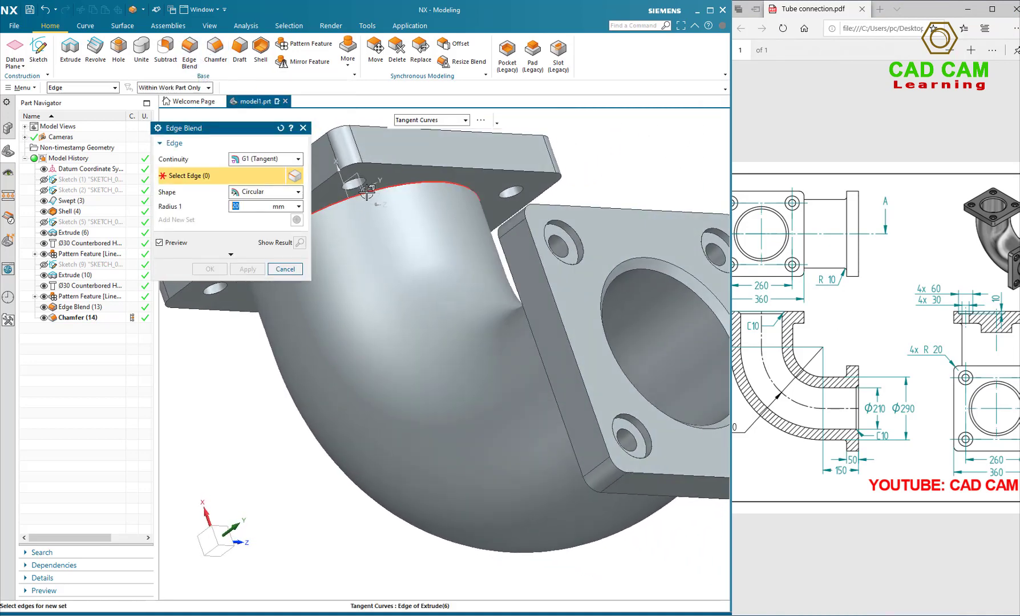
click(366, 192)
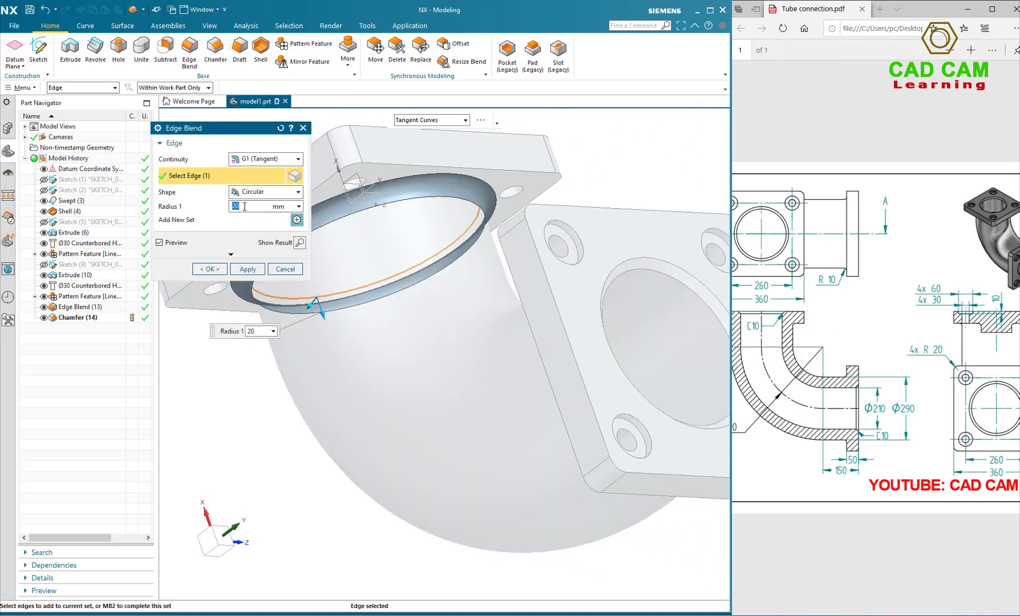
middle_drag(639, 399, 598, 310)
click(594, 303)
middle_drag(312, 284, 248, 269)
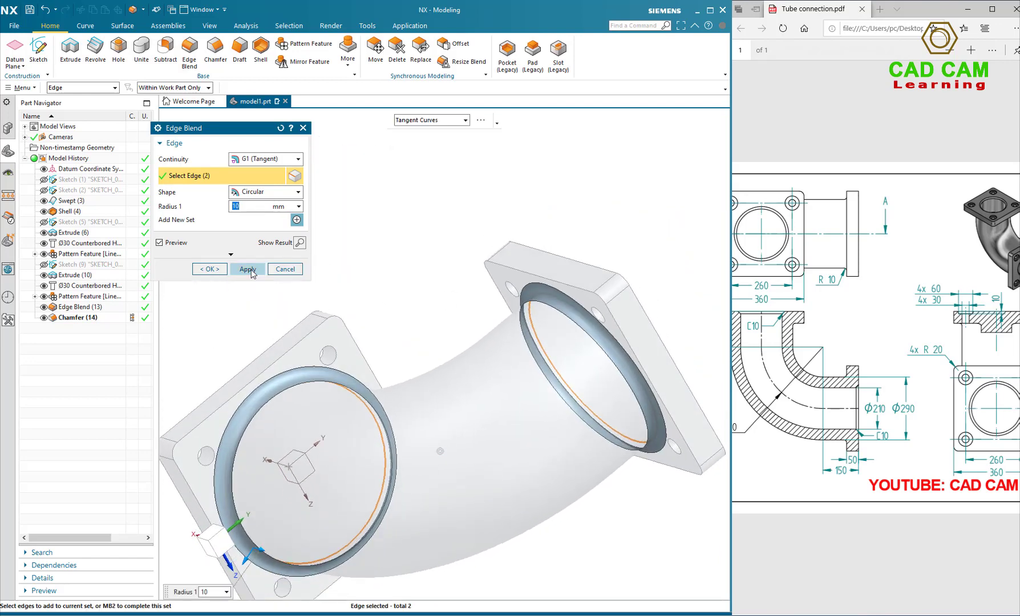
click(248, 269)
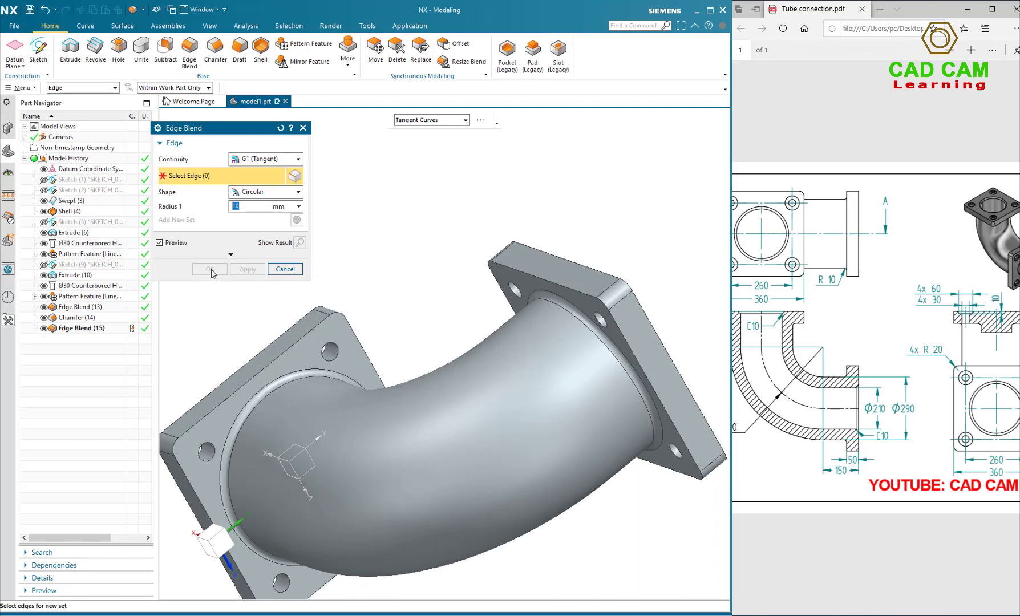
click(284, 269)
middle_drag(354, 296, 639, 358)
click(919, 545)
ctrl+scroll(885, 334, down, 2)
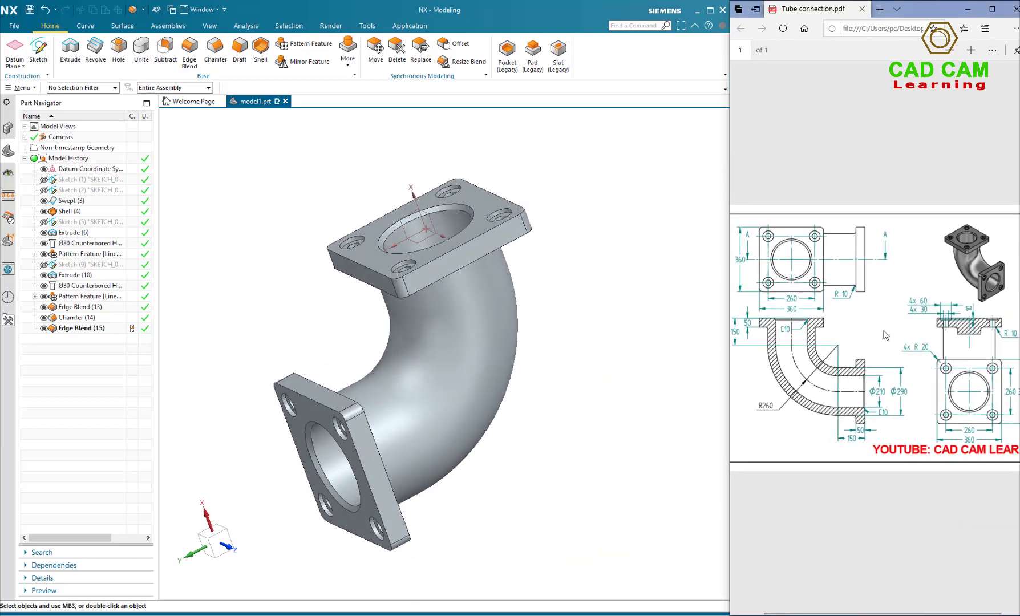
Turn on an editable section view of the elbow from the View tab.
click(596, 298)
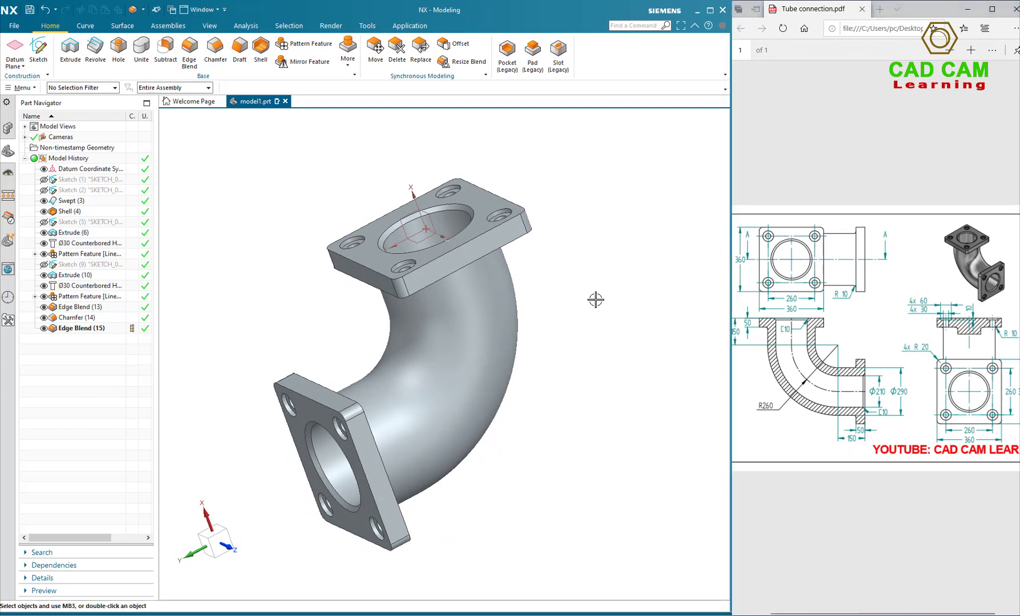
middle_drag(596, 298, 449, 143)
middle_drag(545, 188, 330, 60)
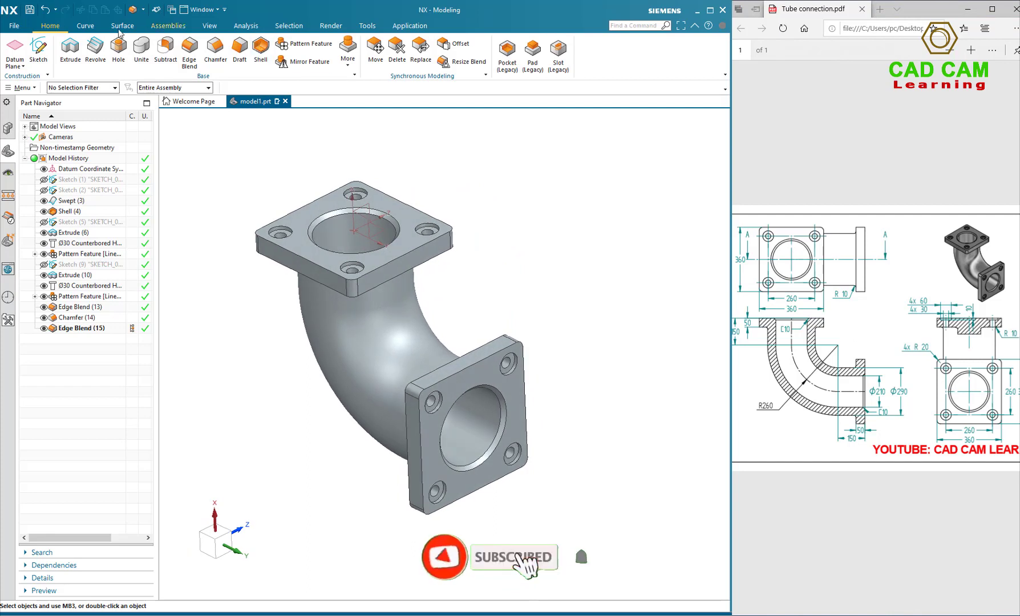
click(208, 26)
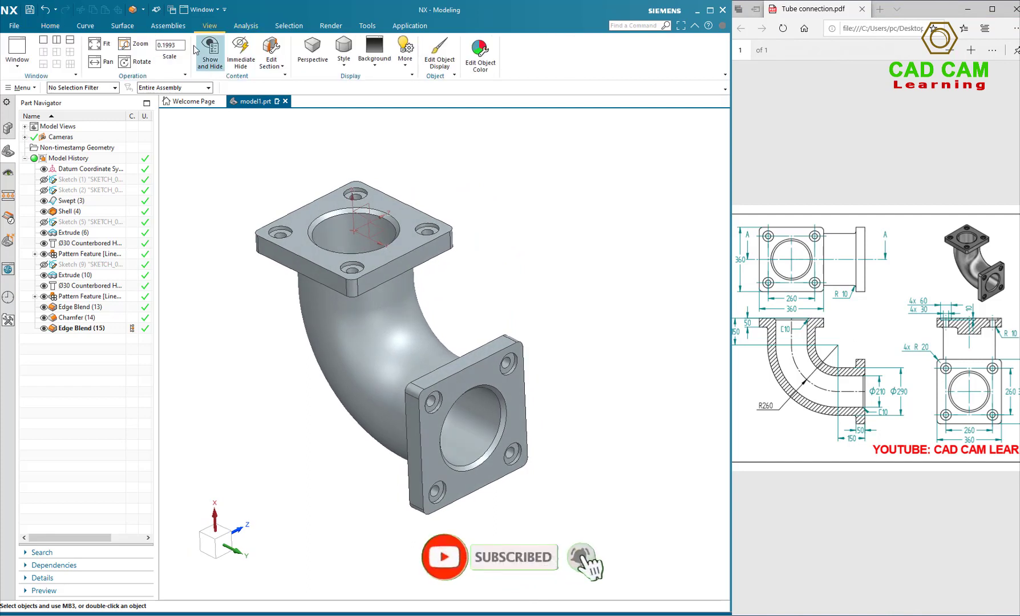
click(281, 67)
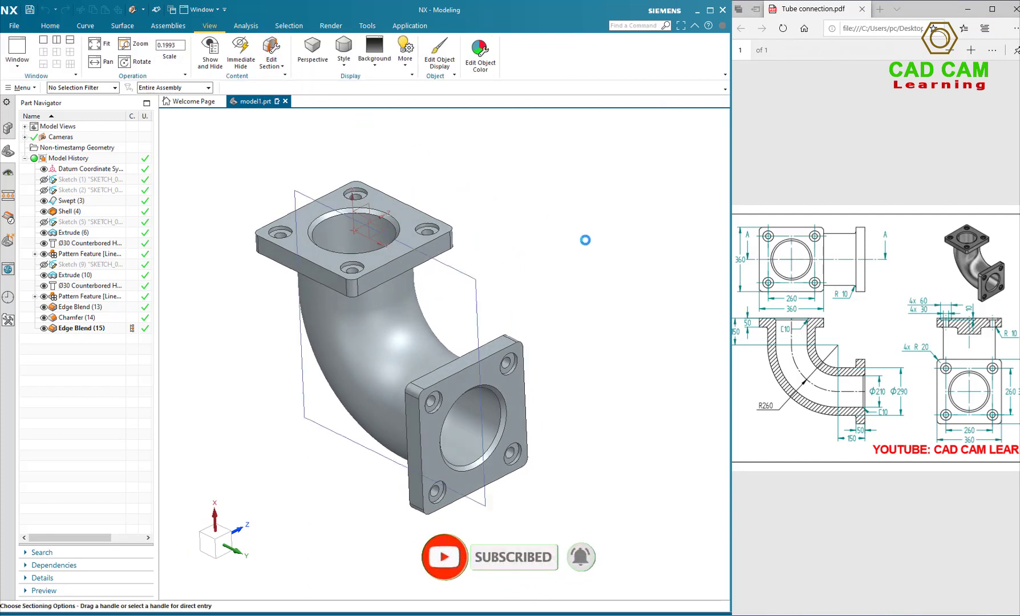
click(288, 79)
Cut the elbow along the Z plane and show the section in a flat front view.
middle_drag(583, 242, 421, 214)
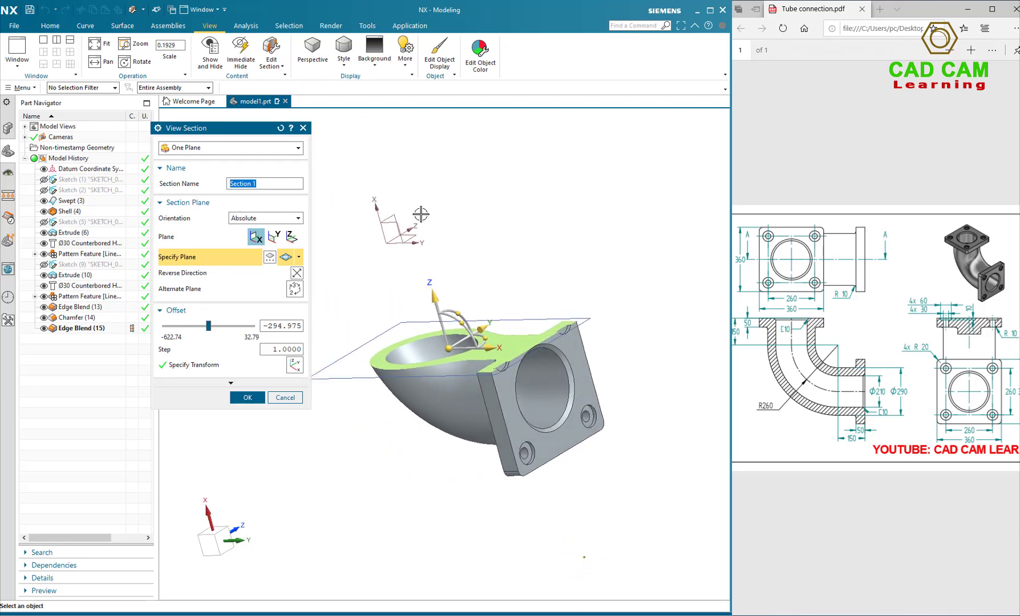
click(274, 237)
click(291, 237)
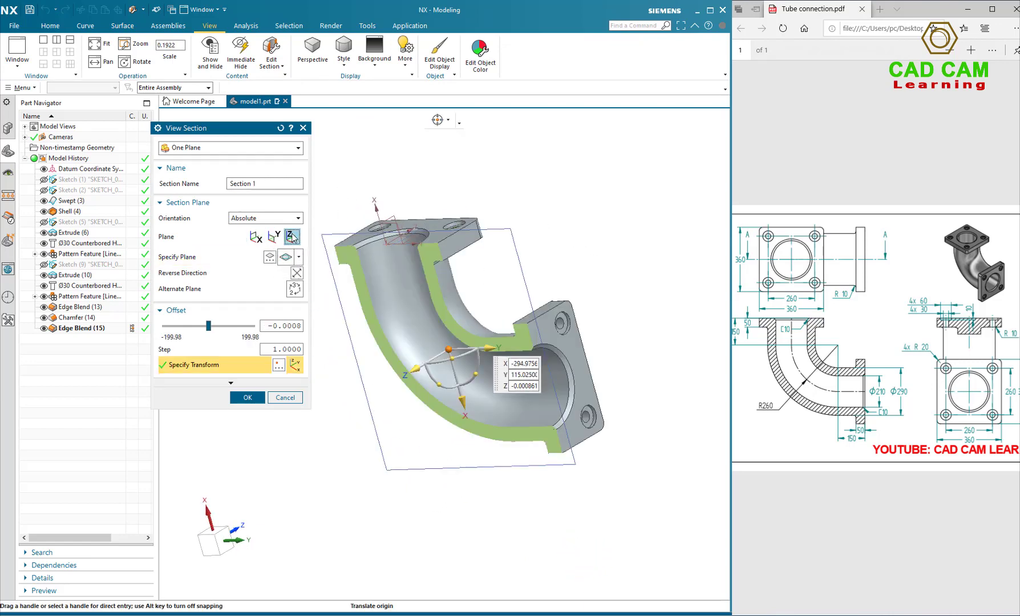
scroll(599, 305, up, 1)
middle_drag(598, 305, 495, 297)
scroll(495, 296, up, 1)
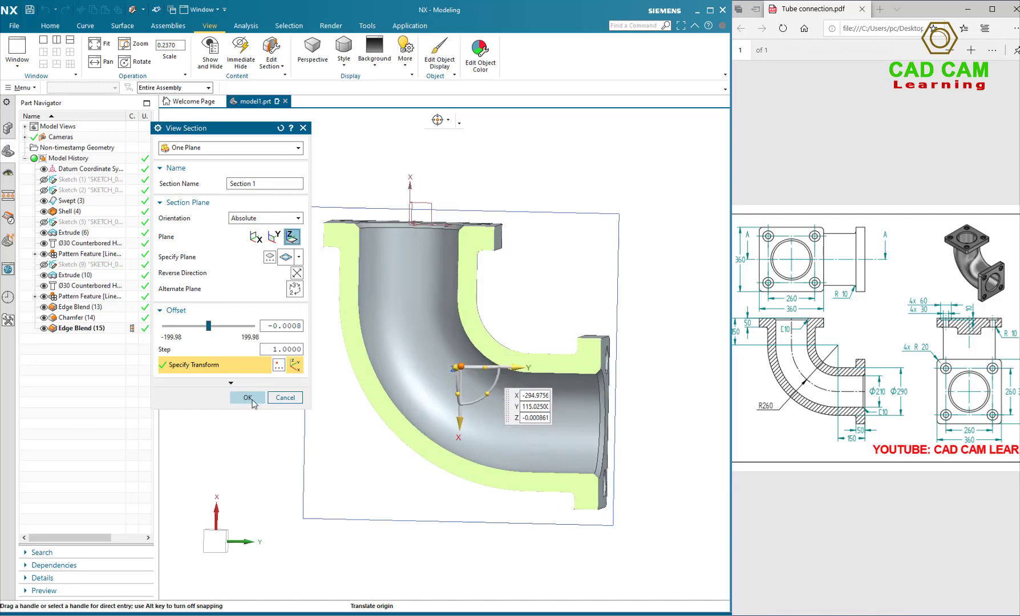
click(248, 397)
middle_drag(530, 316, 226, 474)
key(ctrl+h)
click(216, 539)
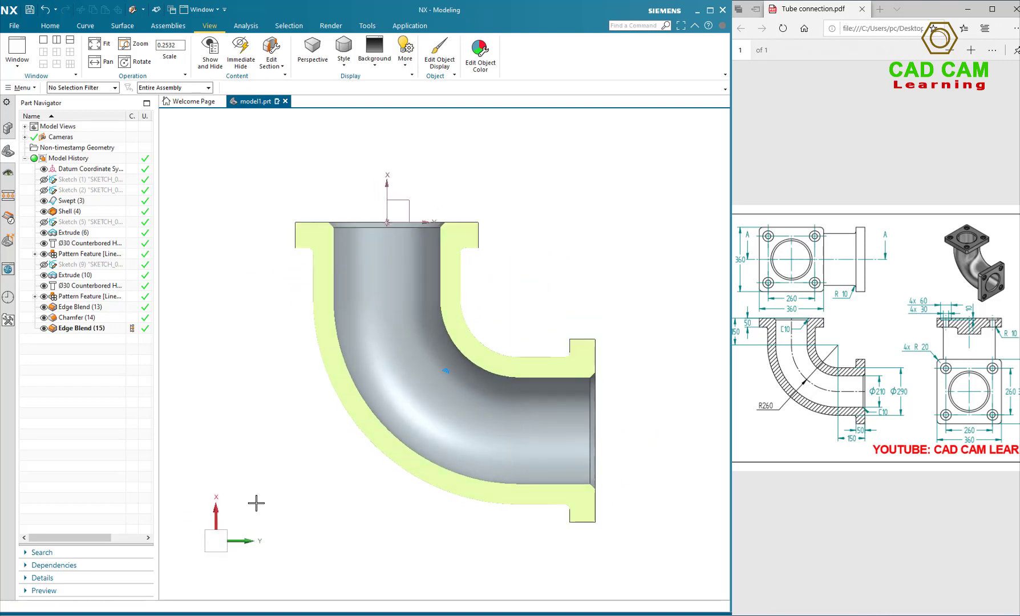